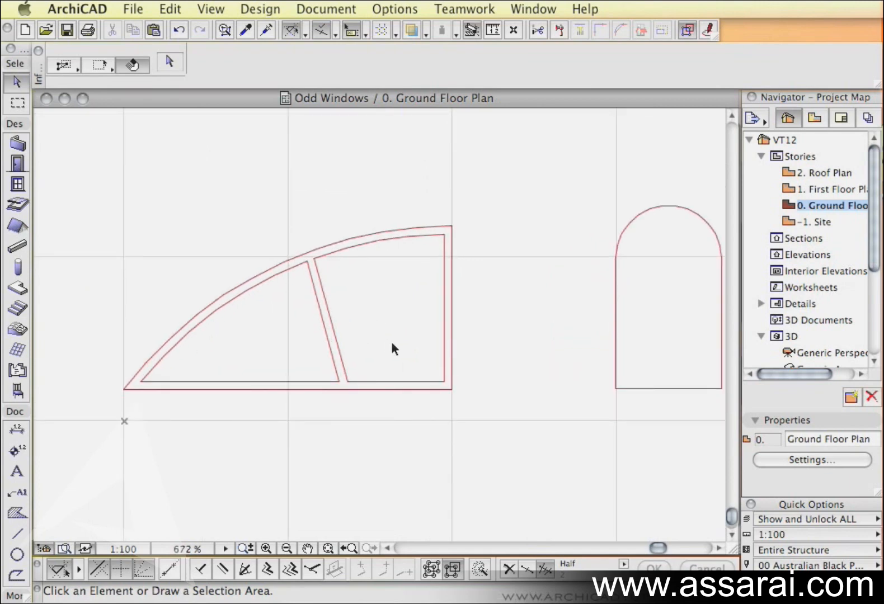
- Examine the 2D outlines of the two odd-shaped windows below the wall on the ground floor plan
scroll(391, 341, down, 7)
middle_drag(446, 231, 364, 296)
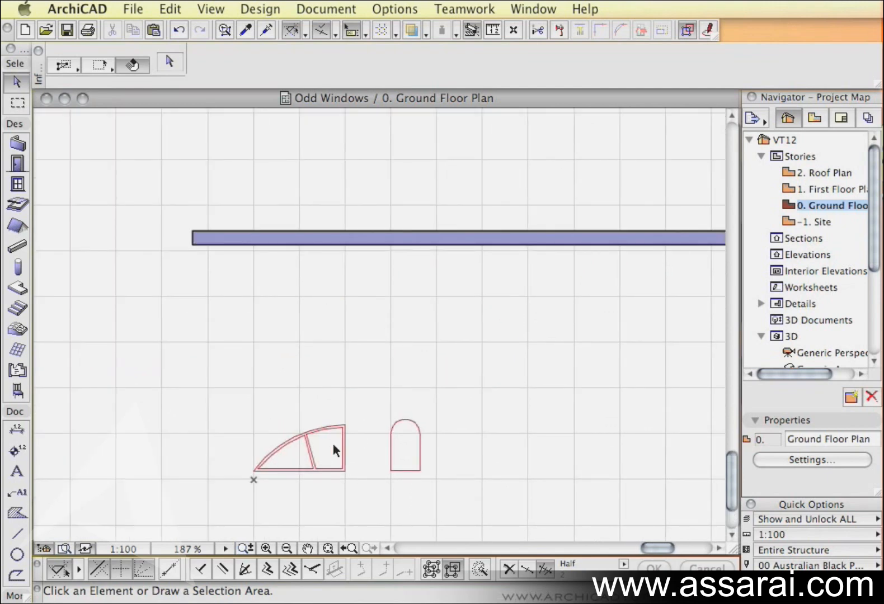
scroll(343, 297, up, 7)
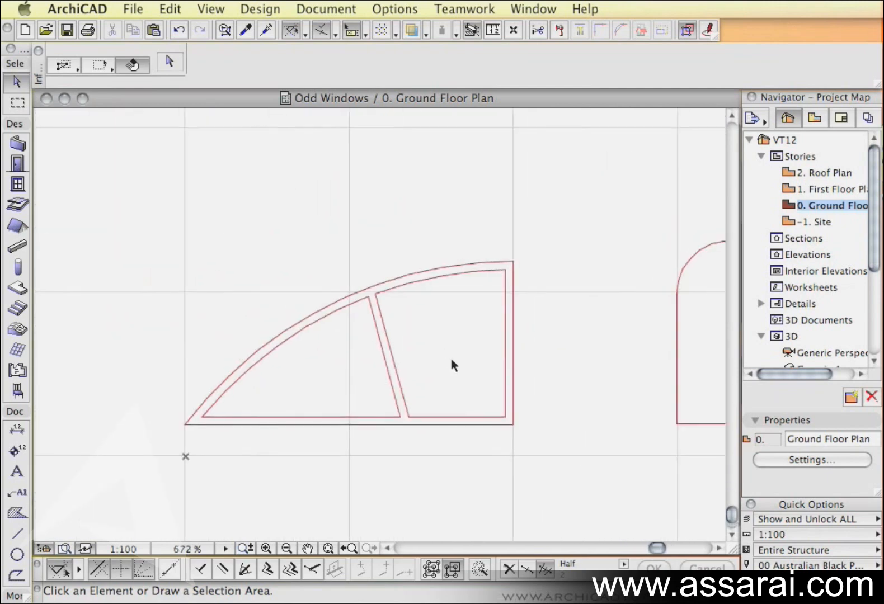
click(504, 351)
click(433, 282)
click(582, 320)
mouse_move(475, 370)
middle_down()
mouse_move(418, 365)
mouse_move(466, 358)
middle_up()
scroll(455, 354, up, 1)
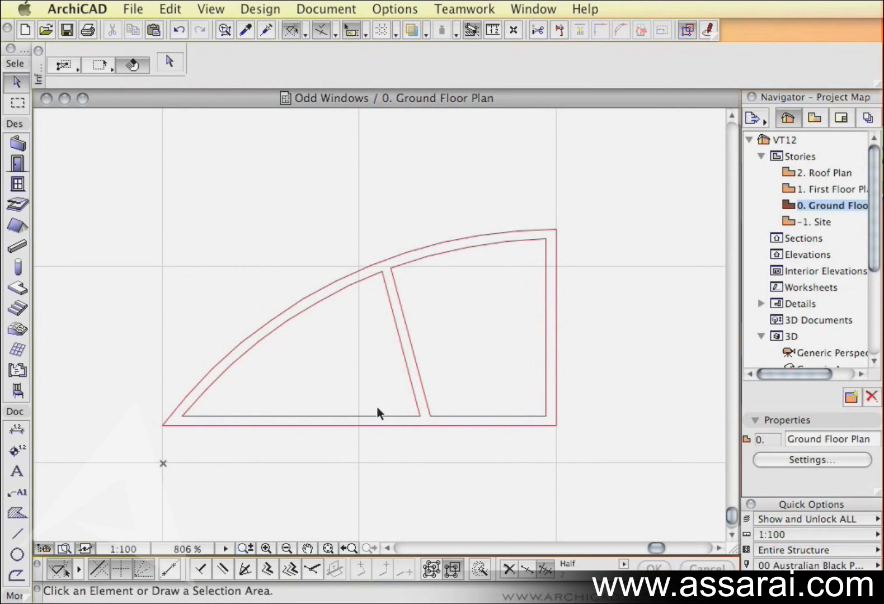
- Activate the Slab tool and set the default top elevation to 100 and the base elevation to 0
click(19, 288)
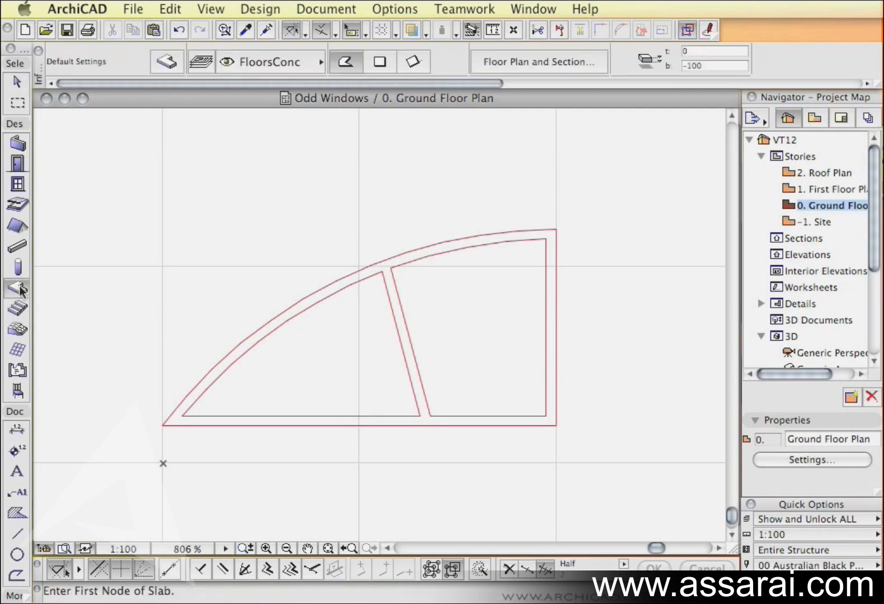
drag(466, 80, 559, 85)
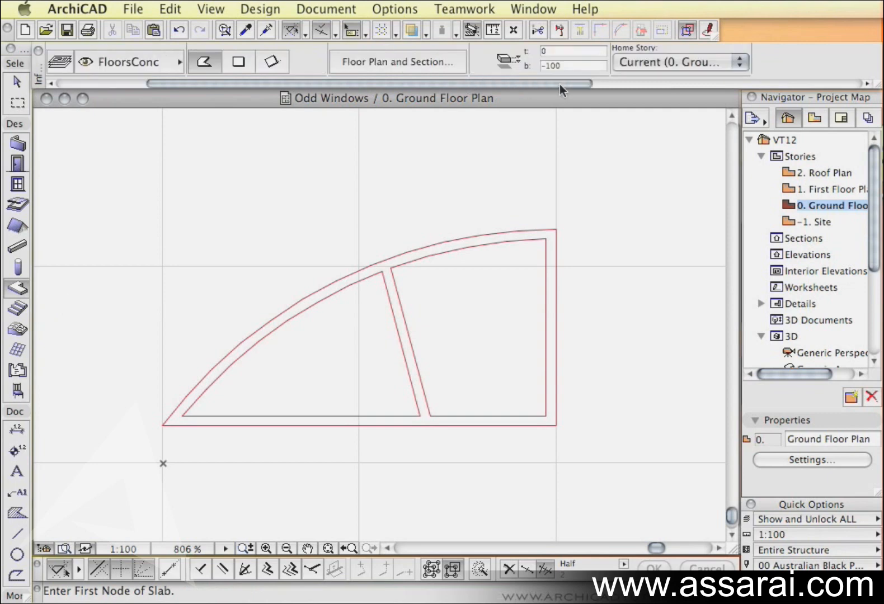
click(561, 51)
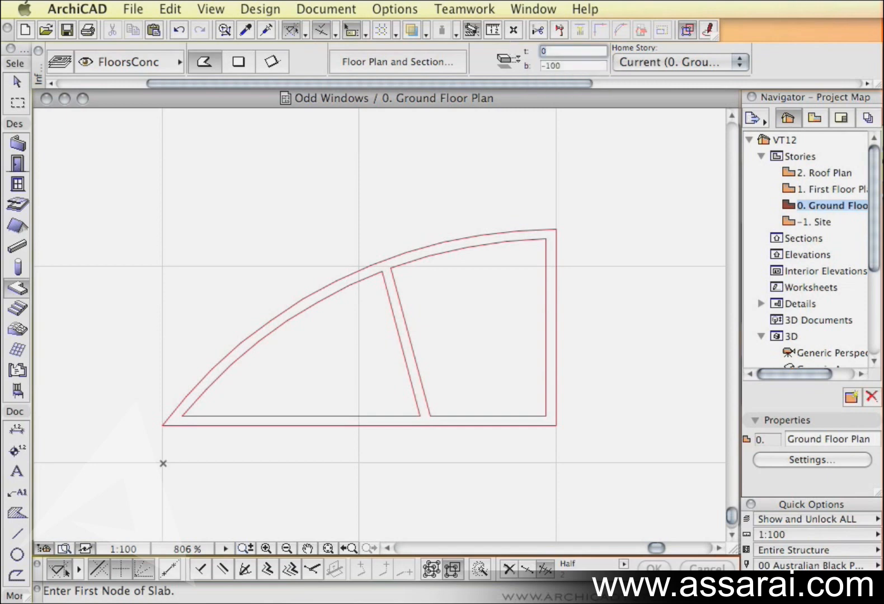
click(562, 66)
text(0)
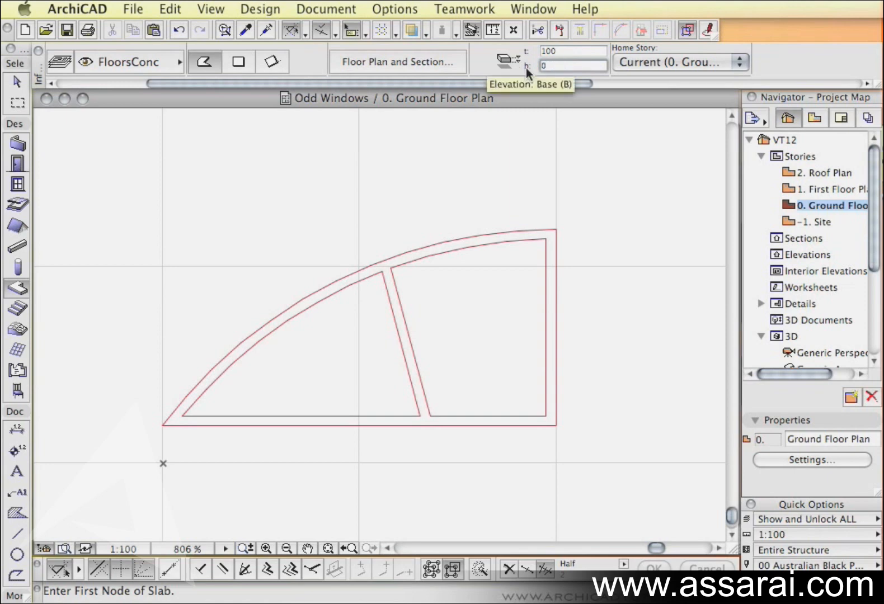
key(Tab)
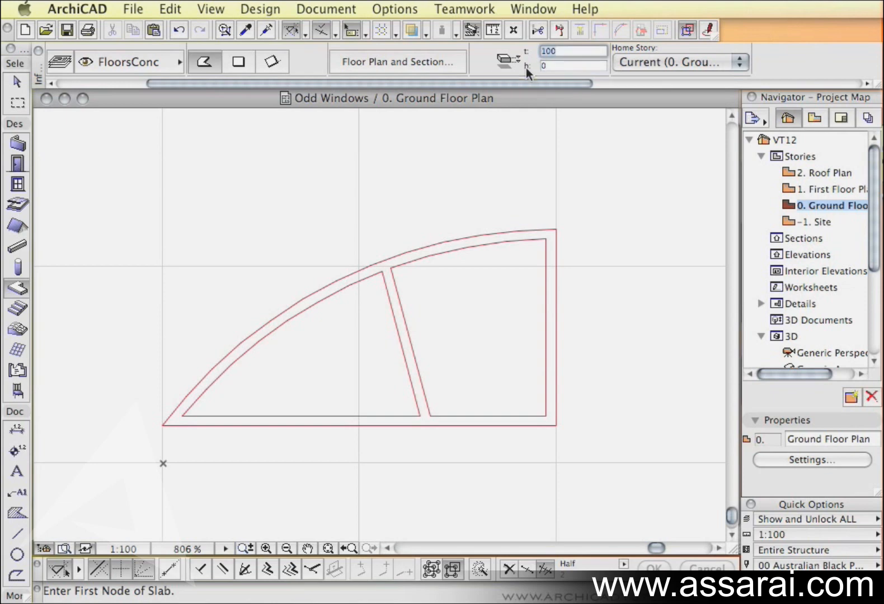
key(Tab)
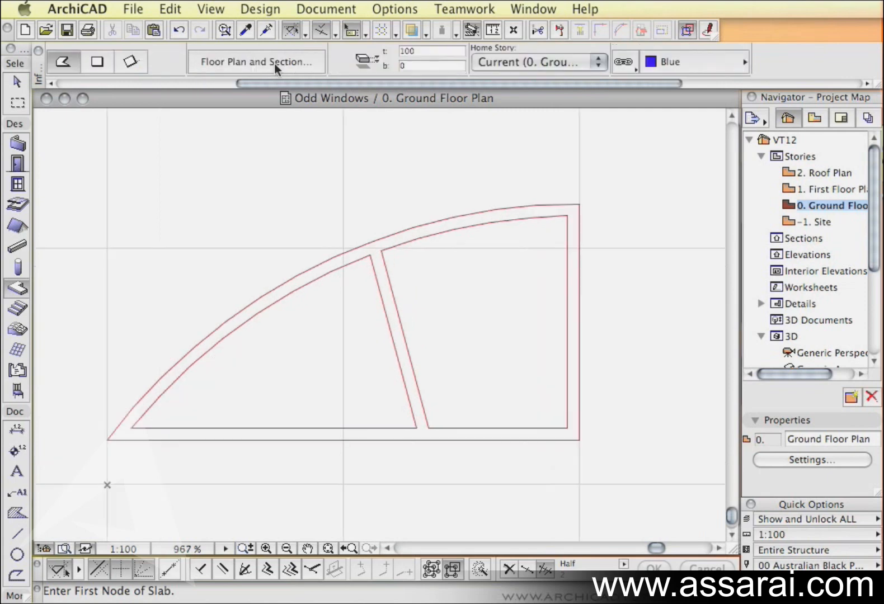
- Set the slab's cover fill pen to 75 and create a slab from the curved window's outer outline
click(274, 64)
click(675, 291)
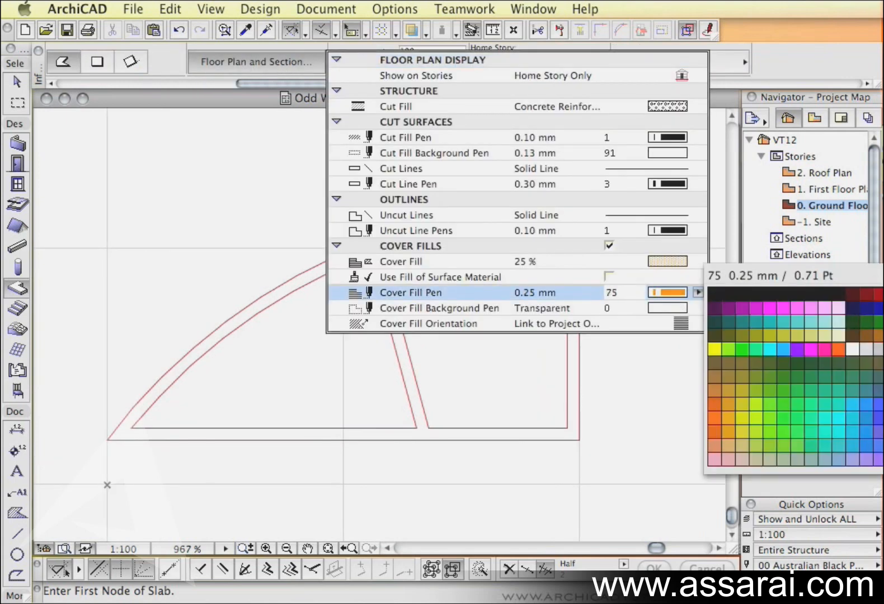
click(882, 335)
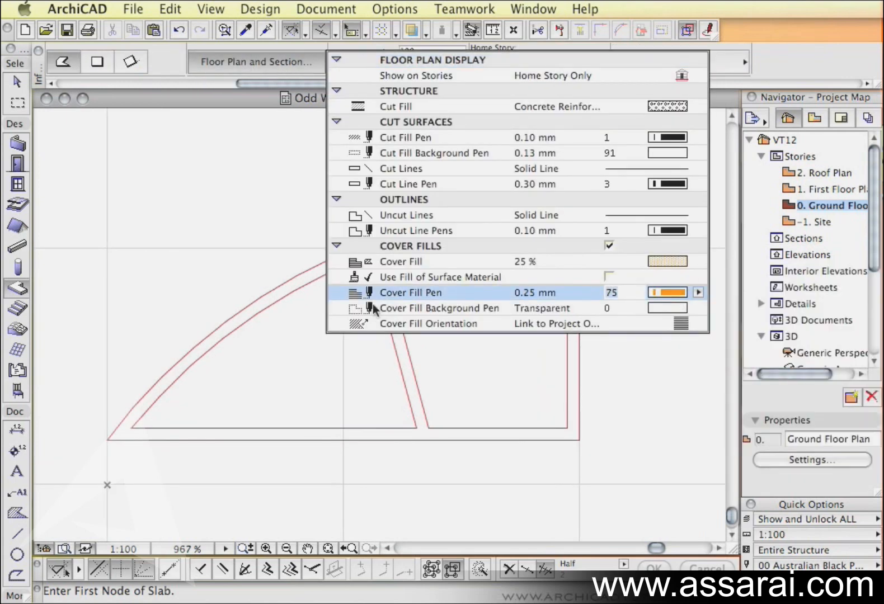
click(210, 101)
middle_drag(466, 346, 469, 332)
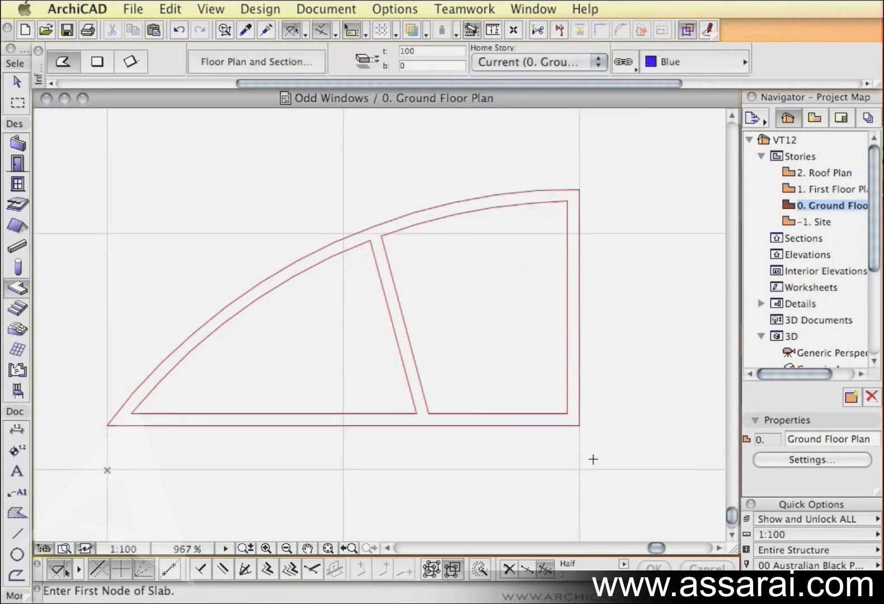
click(580, 425)
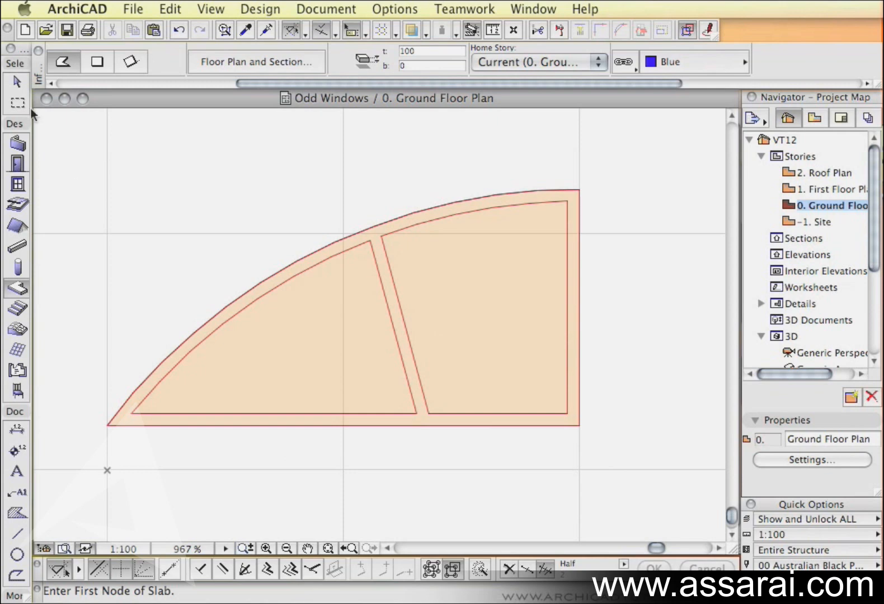
- Inspect only the curved window slab in 3D, fitted and orbited, and return to the floor plan with nothing selected
click(17, 81)
click(296, 303)
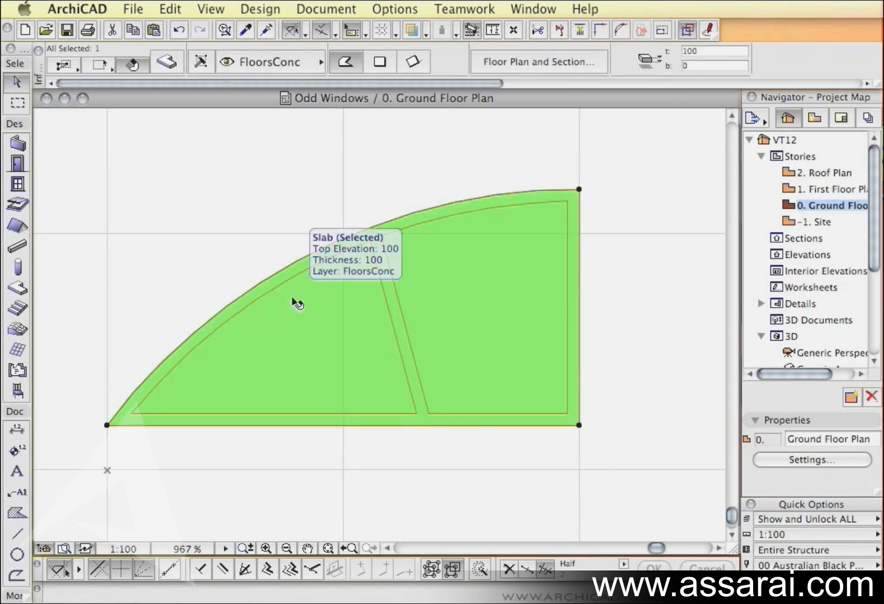
key(F5)
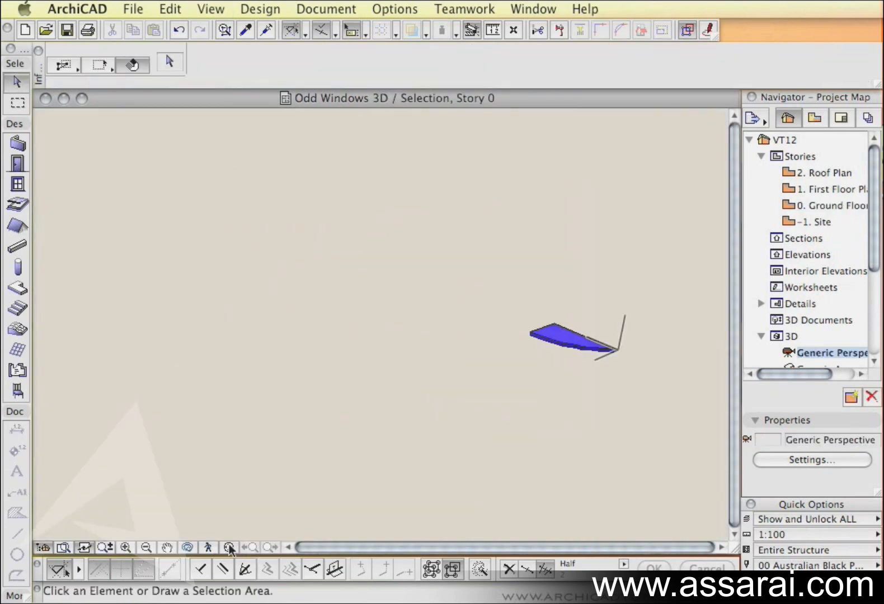
click(231, 547)
shift+middle_drag(543, 329, 265, 371)
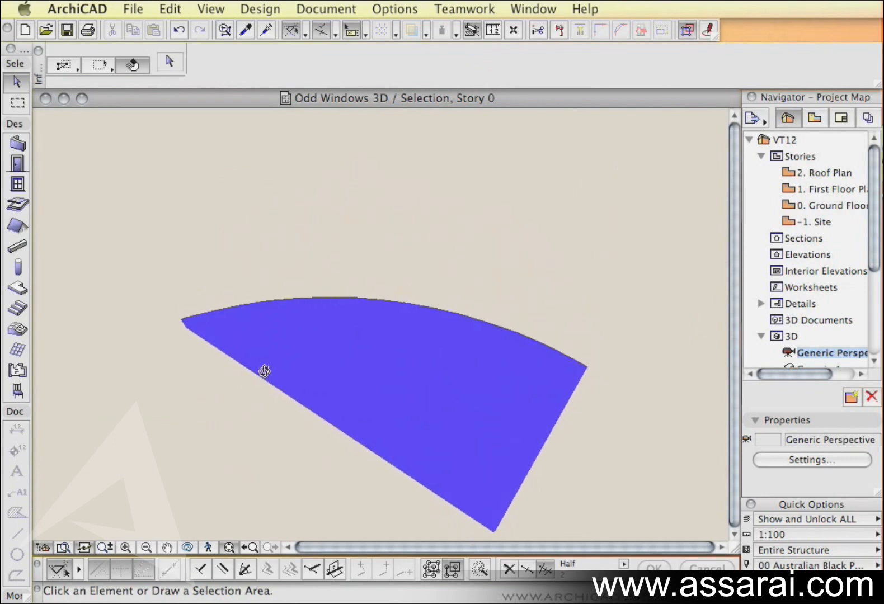
middle_drag(416, 421, 400, 376)
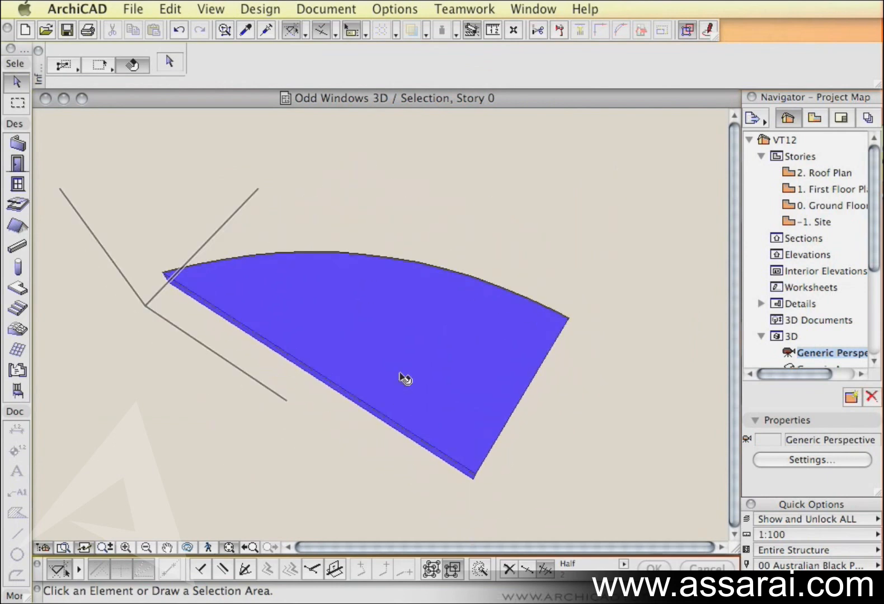
key(F2)
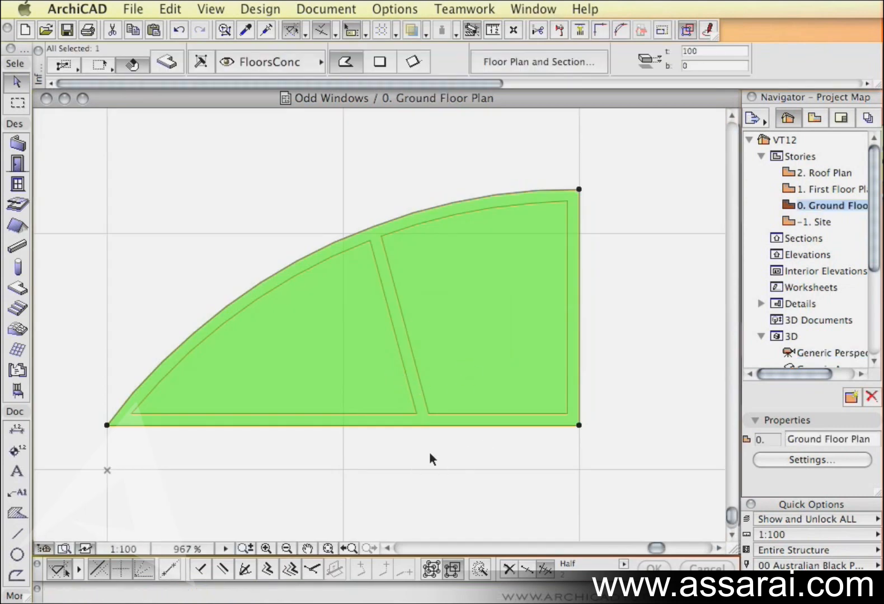
click(371, 473)
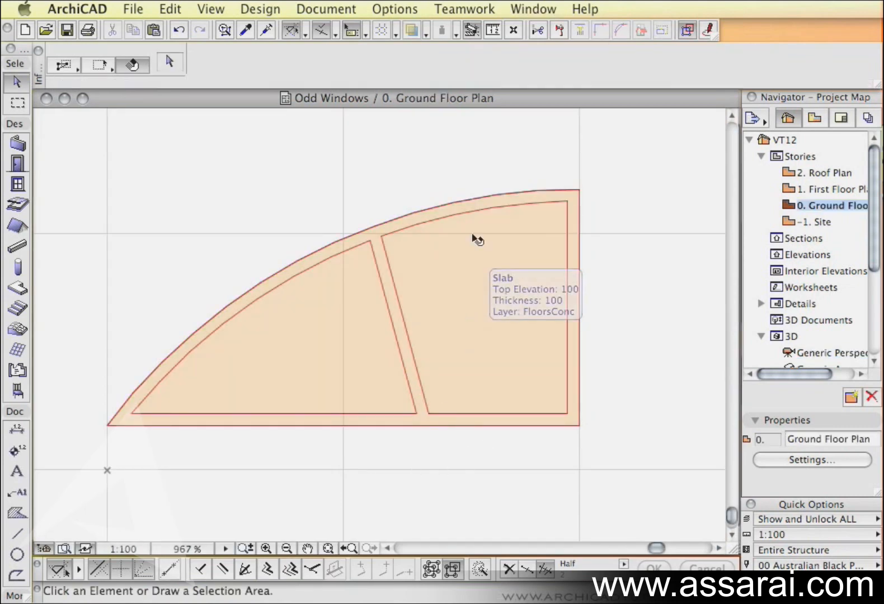
- Cut two openings in the curved slab along the inner pane outlines, leaving the frame and slanted mullion
click(484, 326)
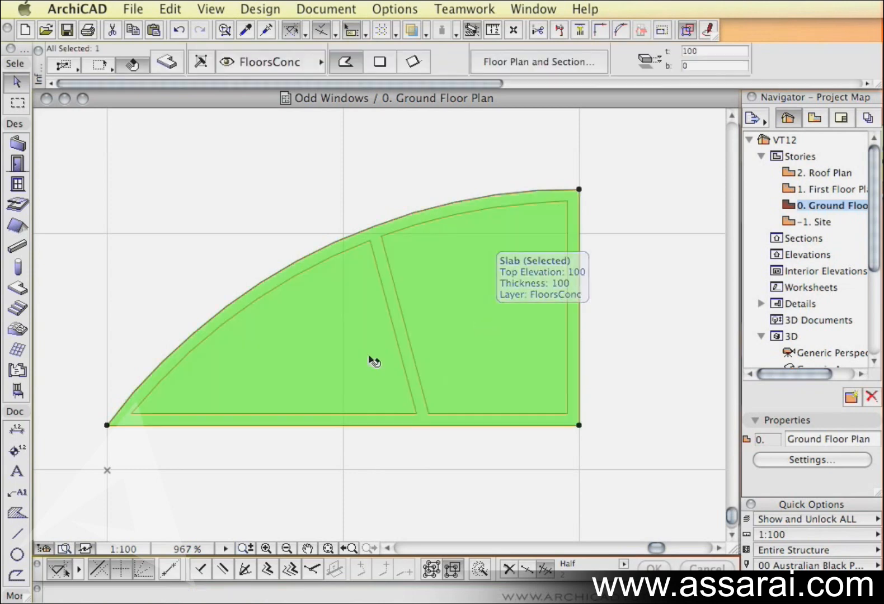
click(19, 289)
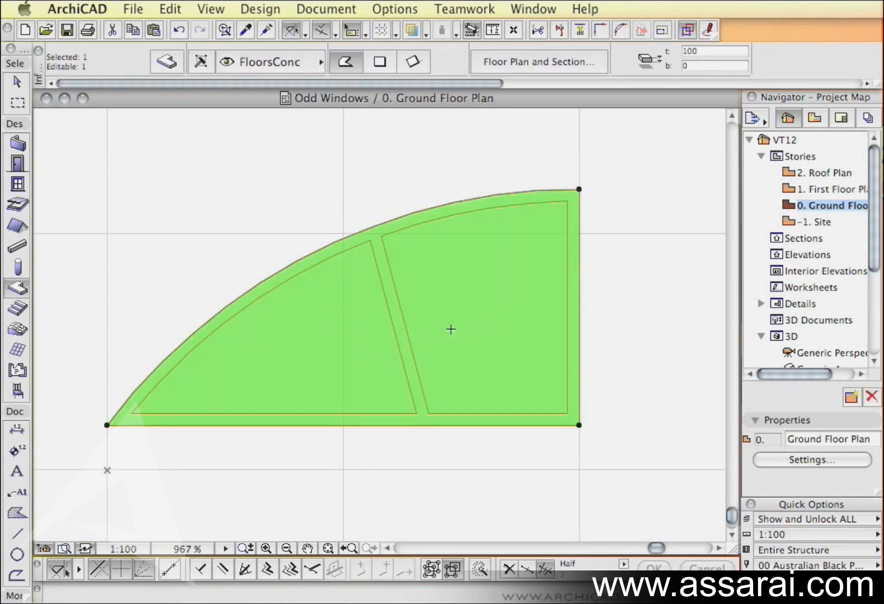
click(484, 316)
click(306, 356)
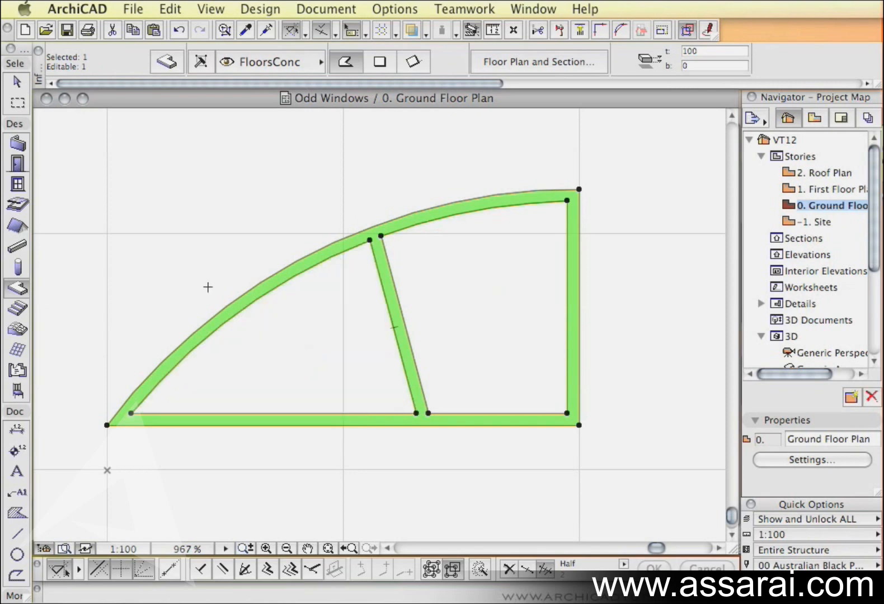
- Check the cut window frame in 3D and return to the ground floor plan with the slab deselected
key(F5)
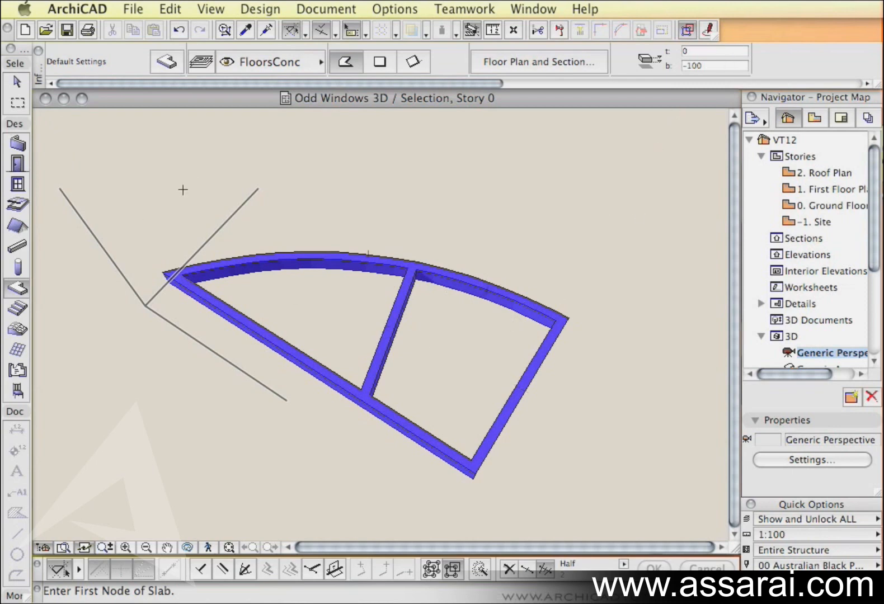
key(F2)
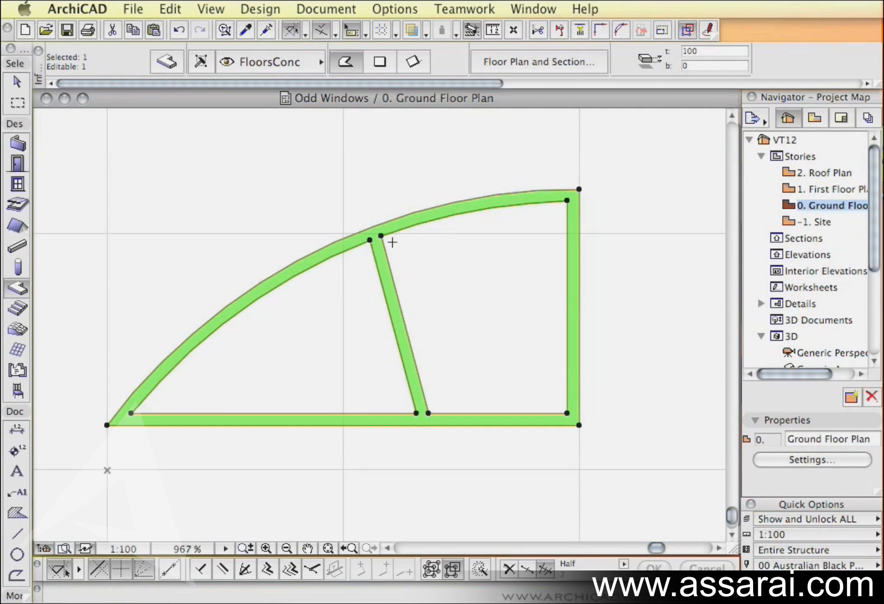
key(Escape)
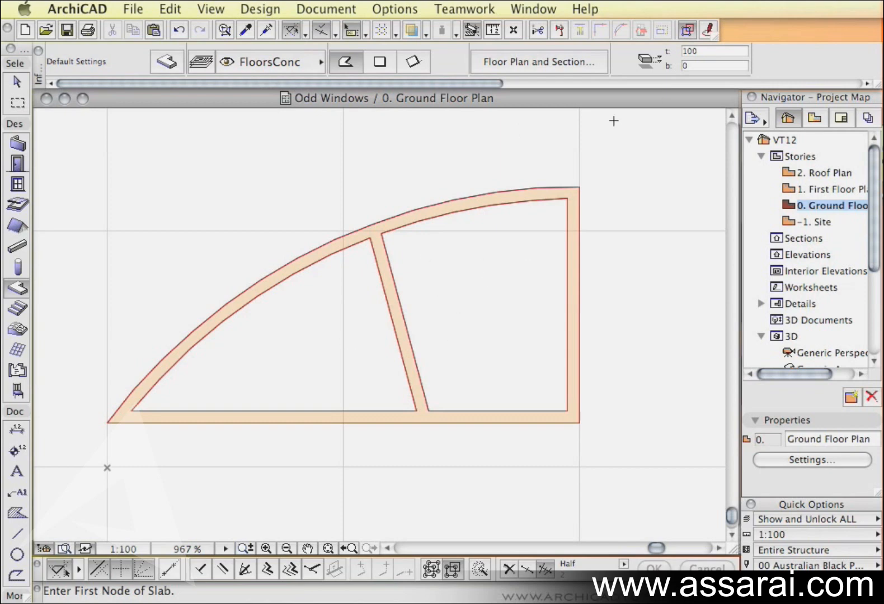
- Set the default slab elevations for the glass to base 50 and top 60
click(707, 66)
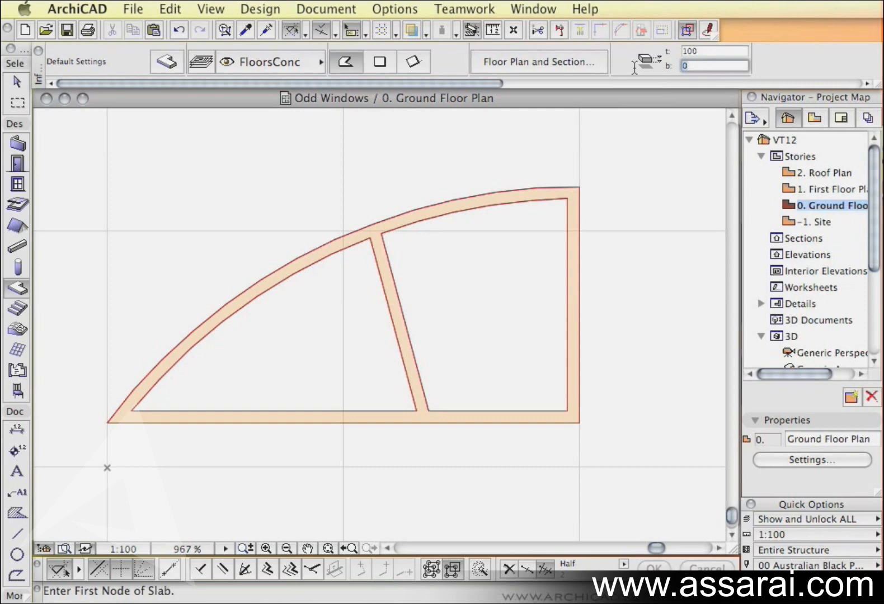
text(50)
click(695, 52)
drag(695, 52, 676, 54)
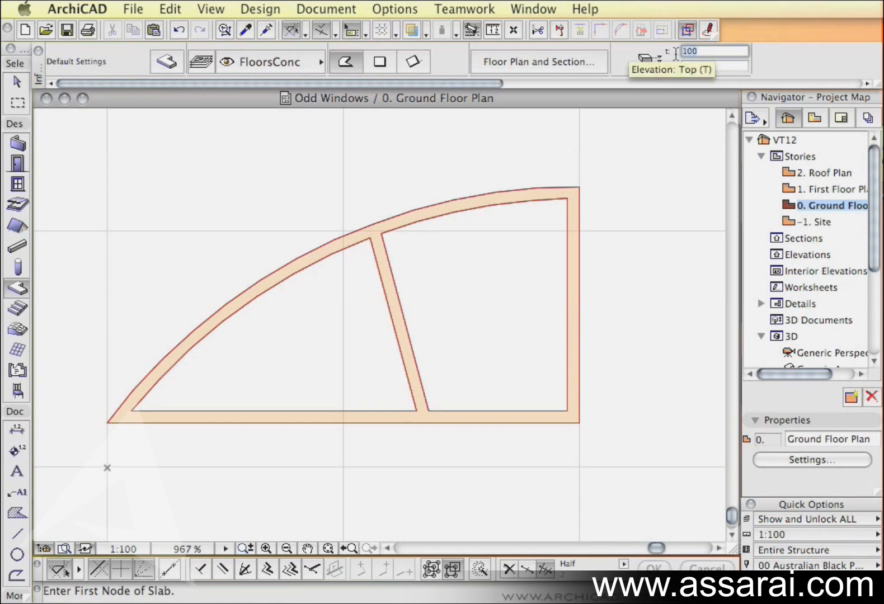
text(60)
key(Tab)
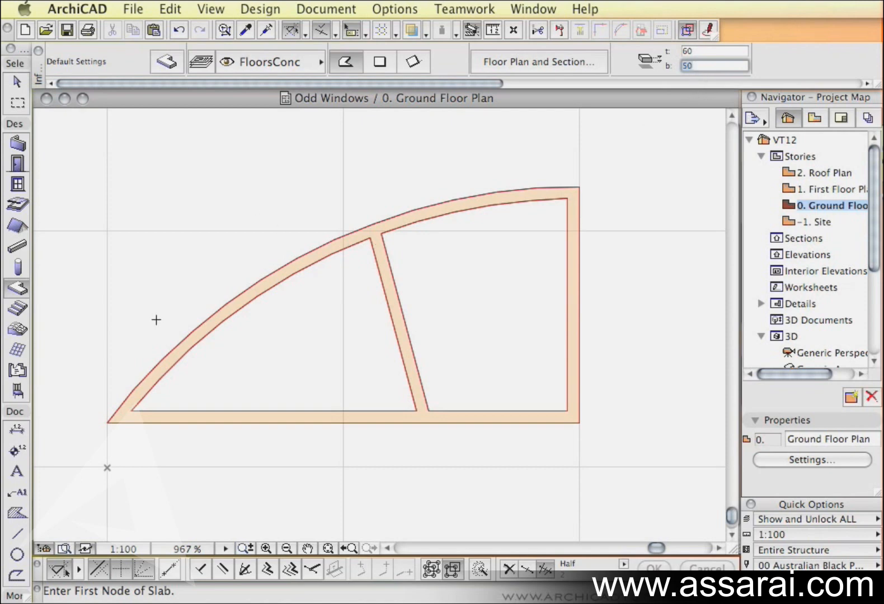
- Change the default slab's cover fill pen to a pale blue pen for the glass
drag(460, 79, 597, 88)
click(288, 67)
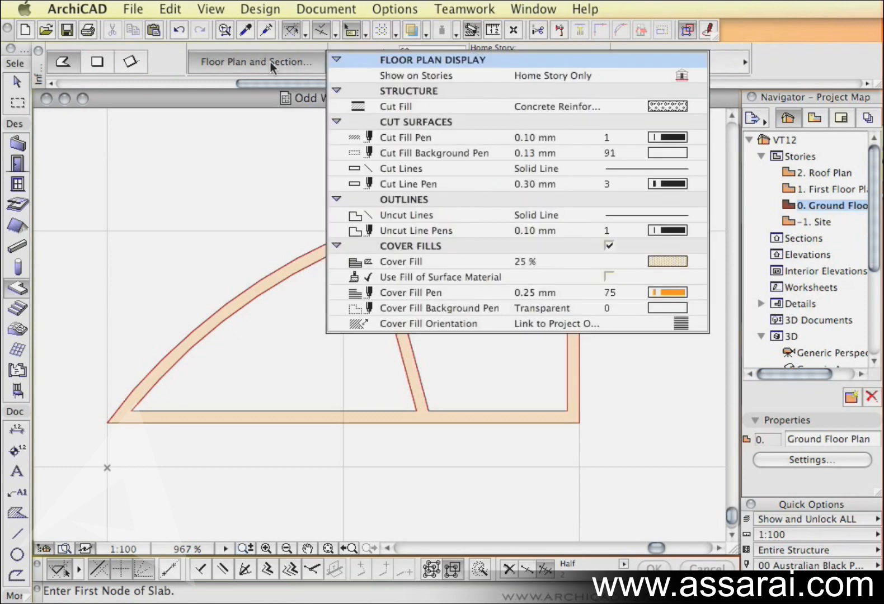
click(669, 297)
click(669, 296)
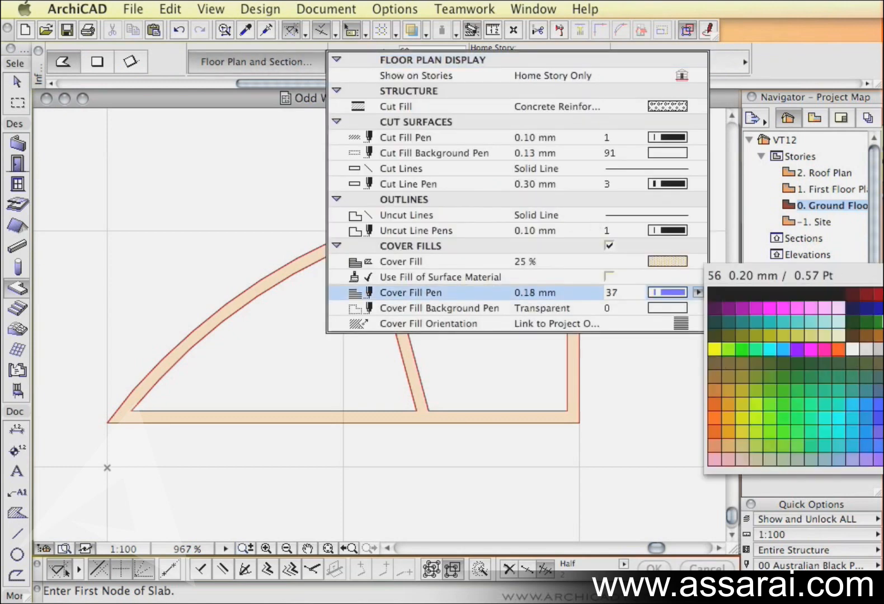
click(826, 316)
click(617, 418)
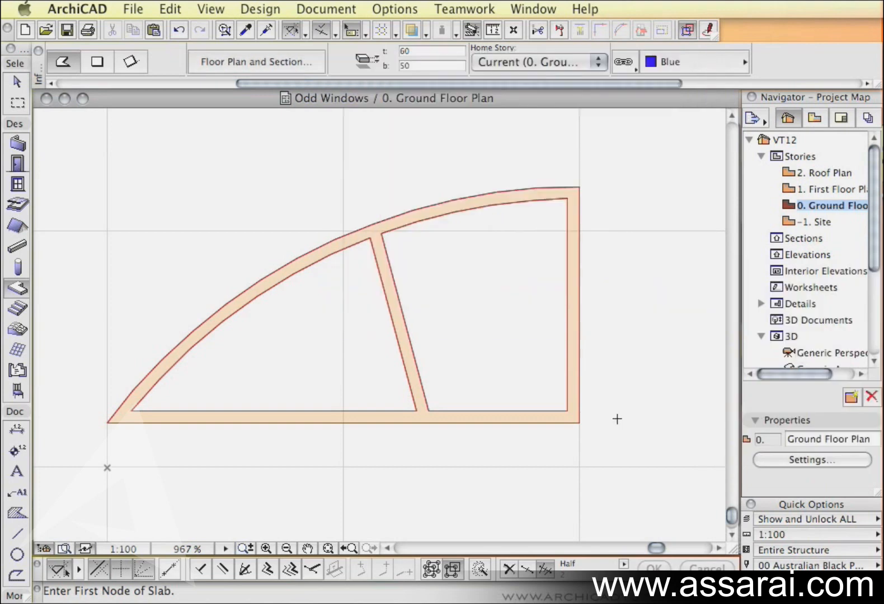
- Create a glass slab inside each of the two frame openings and display the whole window in 3D
click(482, 316)
click(317, 346)
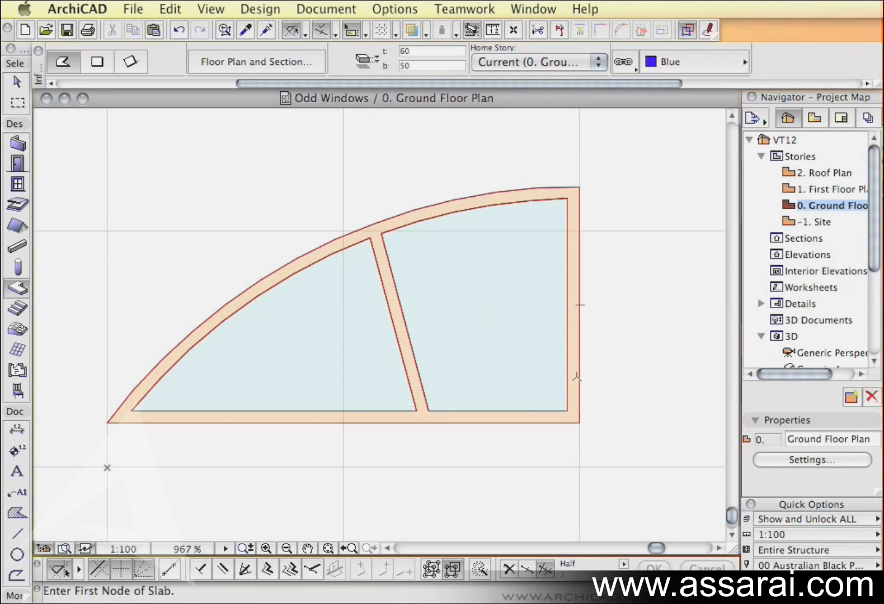
key(F3)
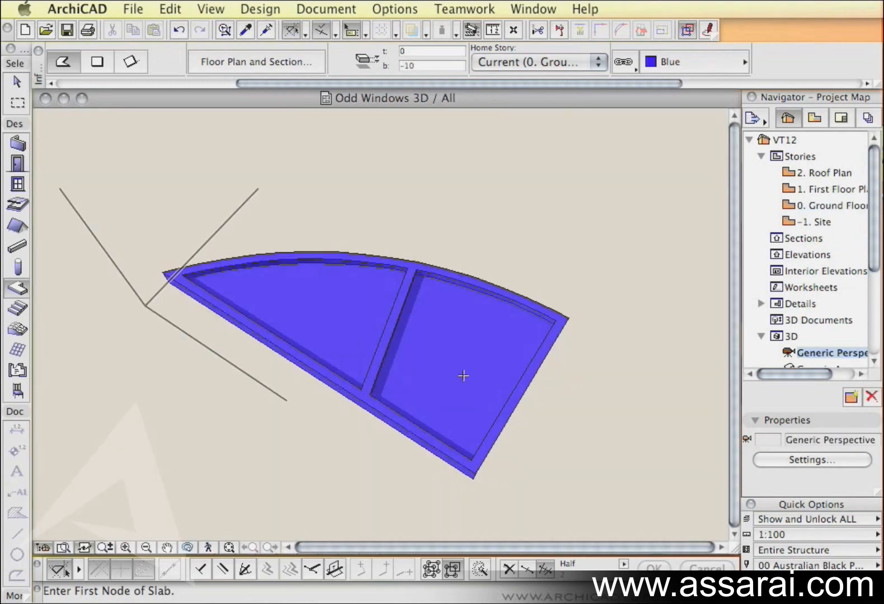
scroll(463, 376, up, 1)
middle_drag(471, 375, 494, 357)
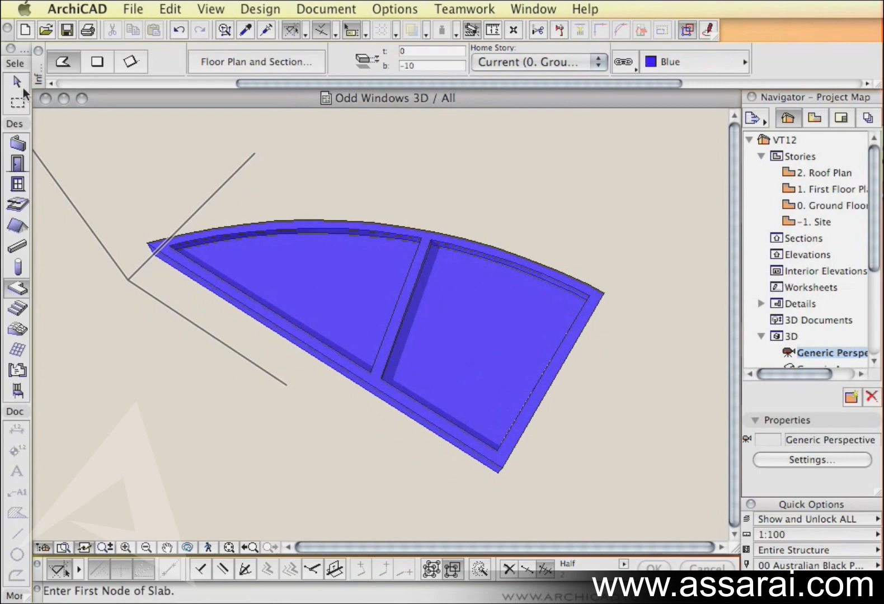
click(22, 87)
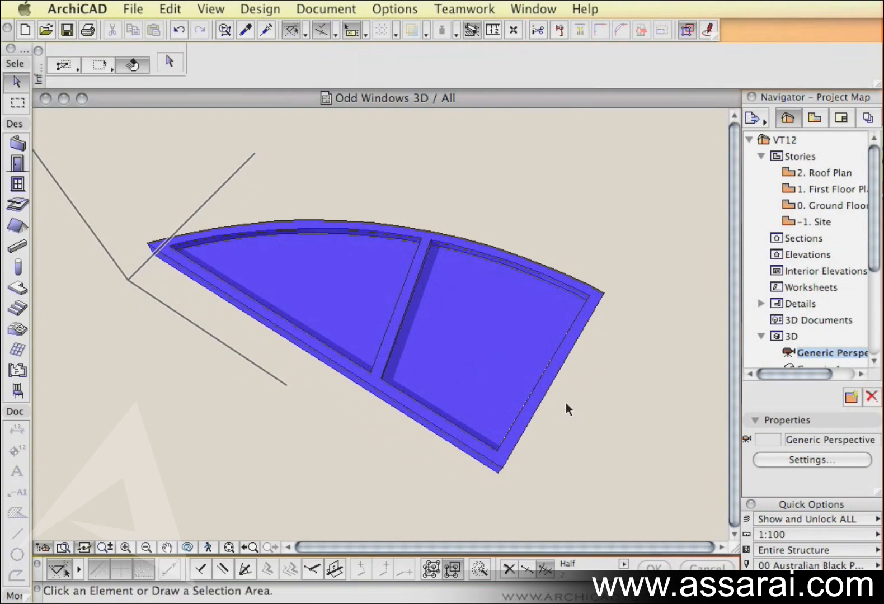
- Assign the Glass material to both glass pane slabs of the window
shift+middle_drag(582, 417, 452, 357)
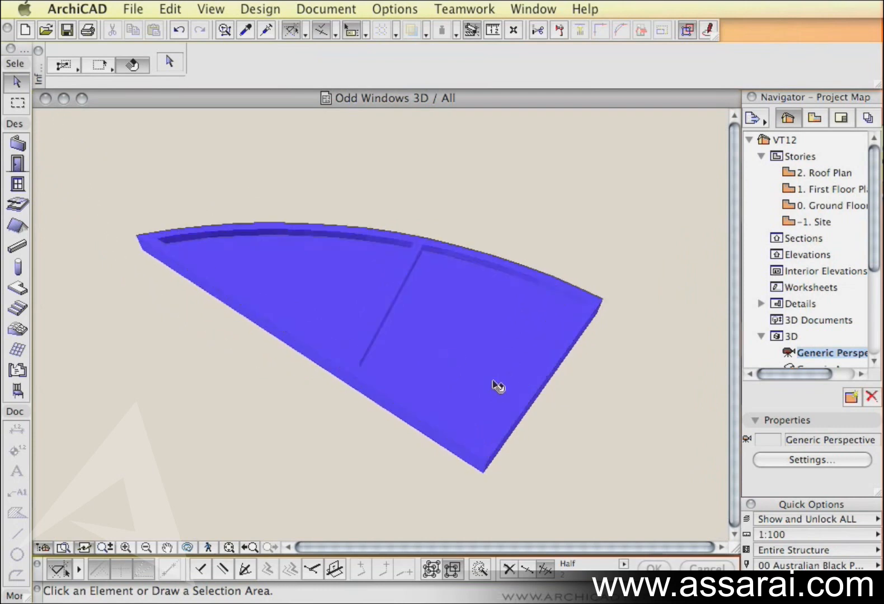
click(450, 347)
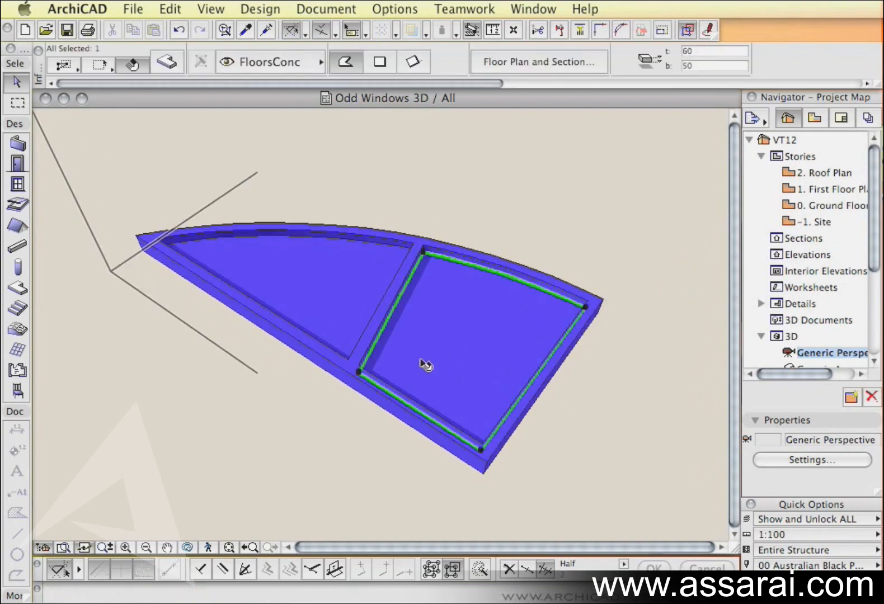
shift+click(342, 297)
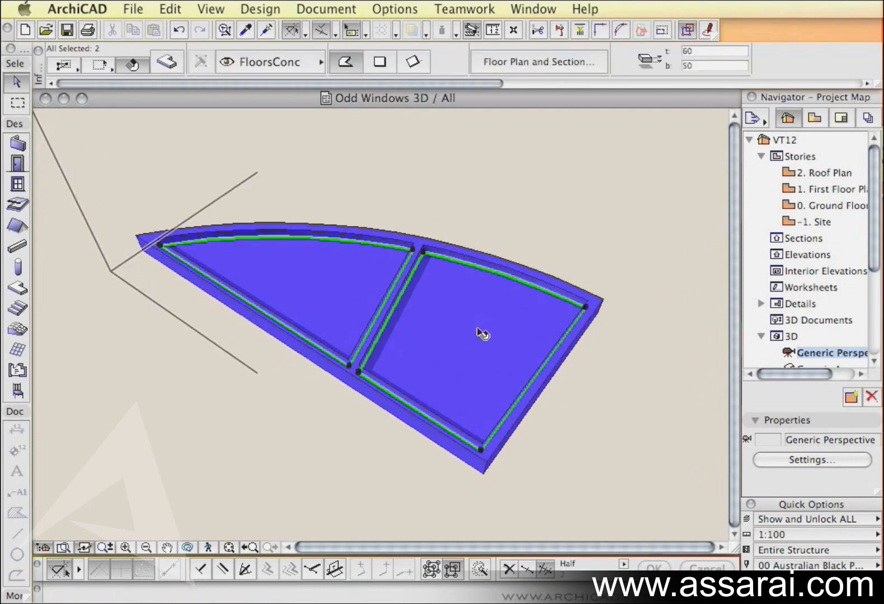
scroll(438, 56, right, 5)
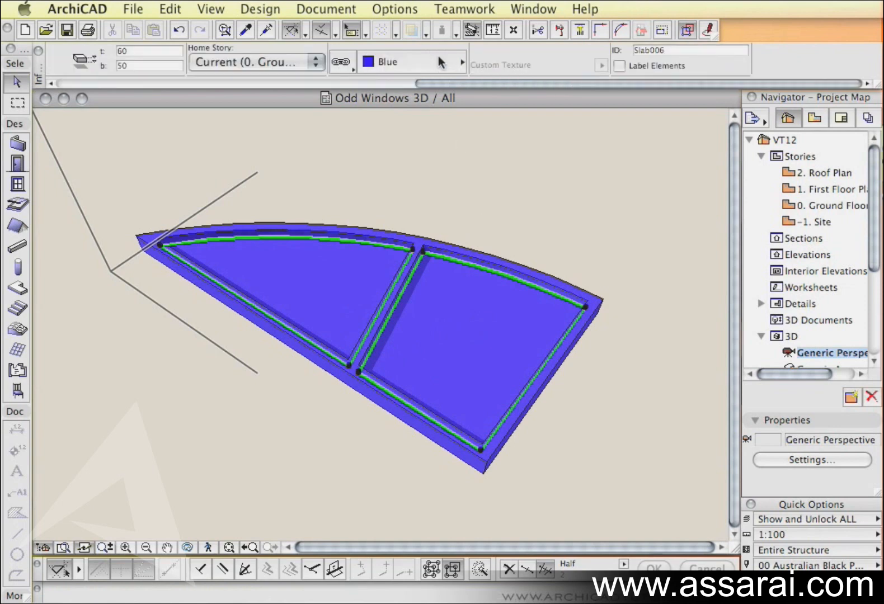
click(438, 58)
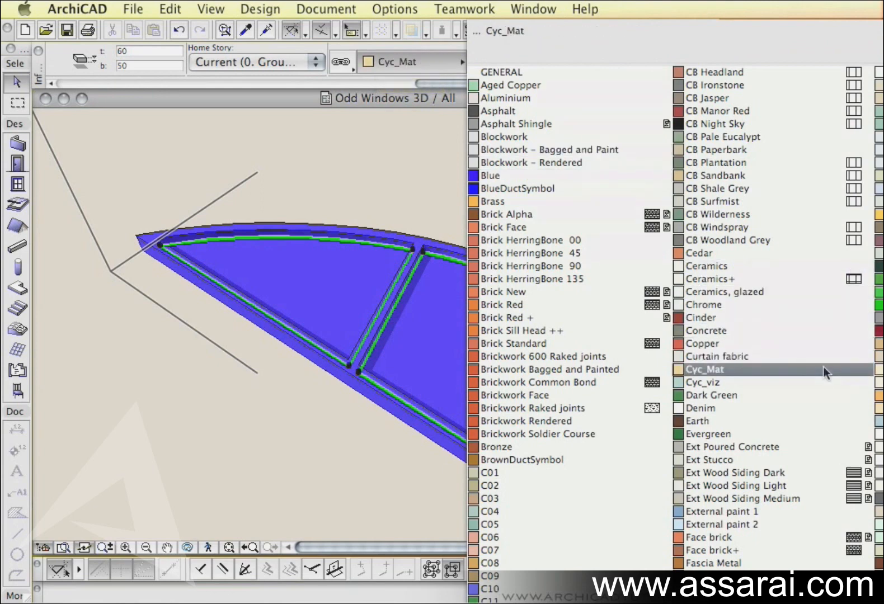
text(gl)
key(Return)
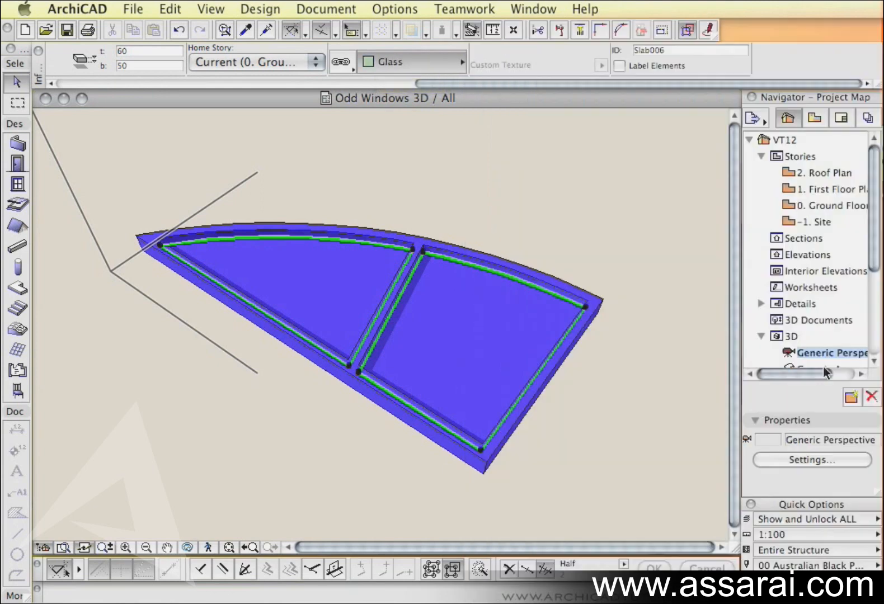
- Assign the Pine material to the window frame slab and deselect it
click(483, 471)
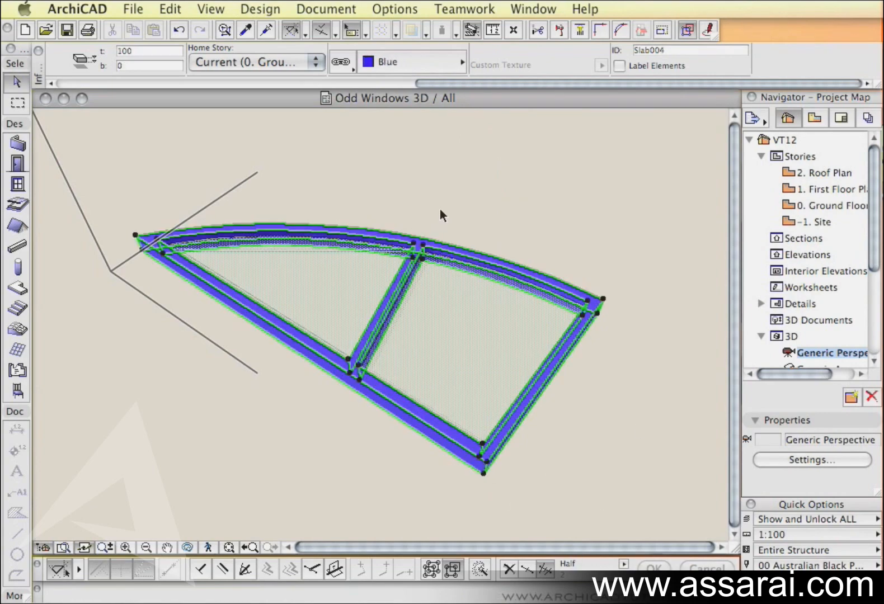
click(440, 208)
click(486, 457)
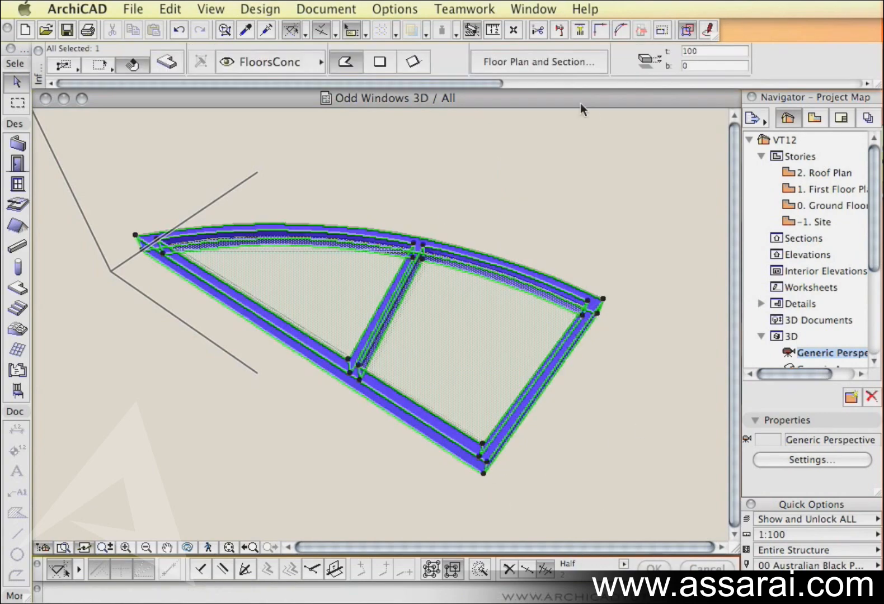
drag(478, 83, 748, 98)
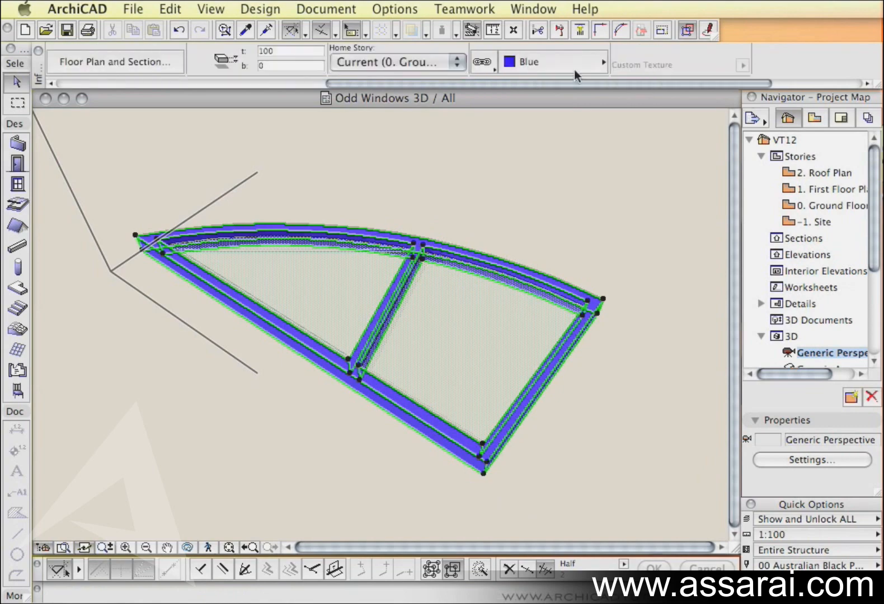
click(553, 62)
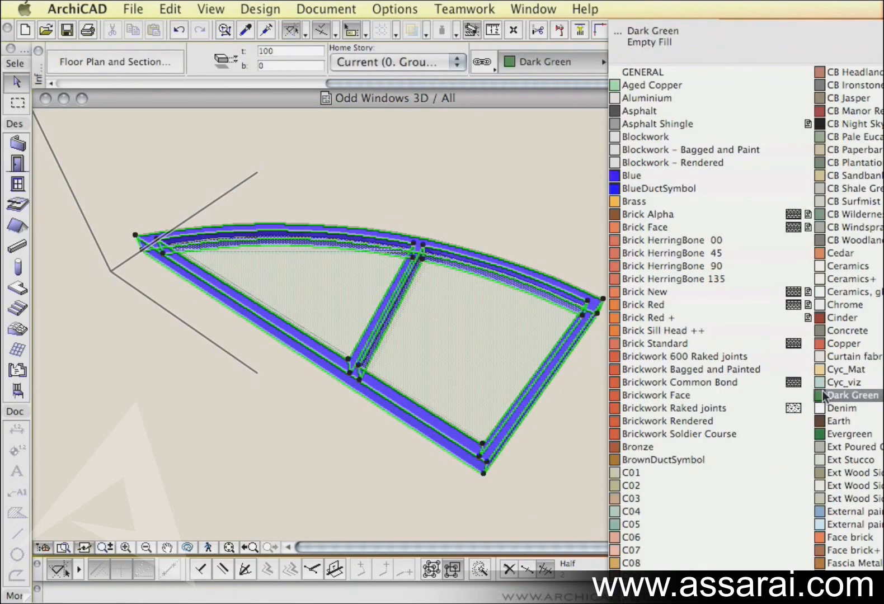
scroll(822, 395, down, 5)
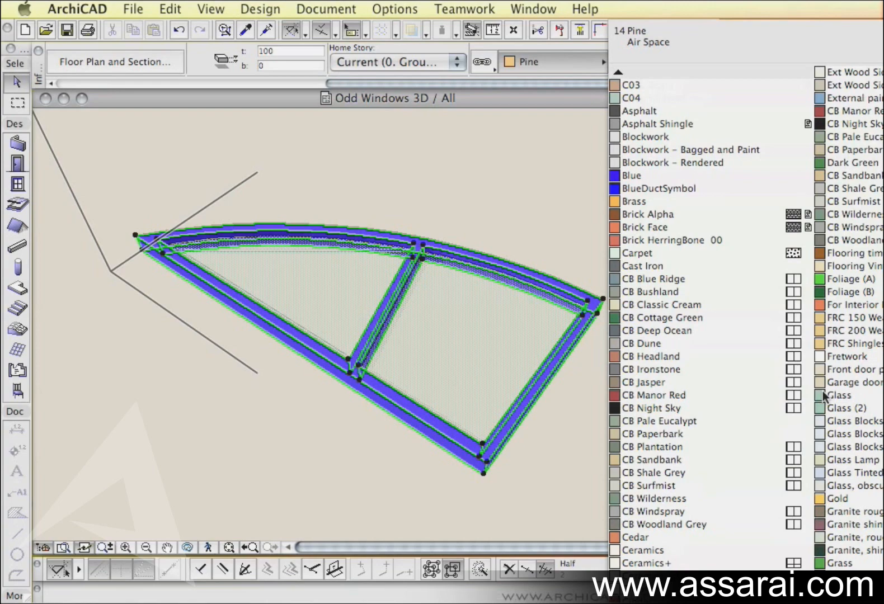
click(822, 395)
click(617, 331)
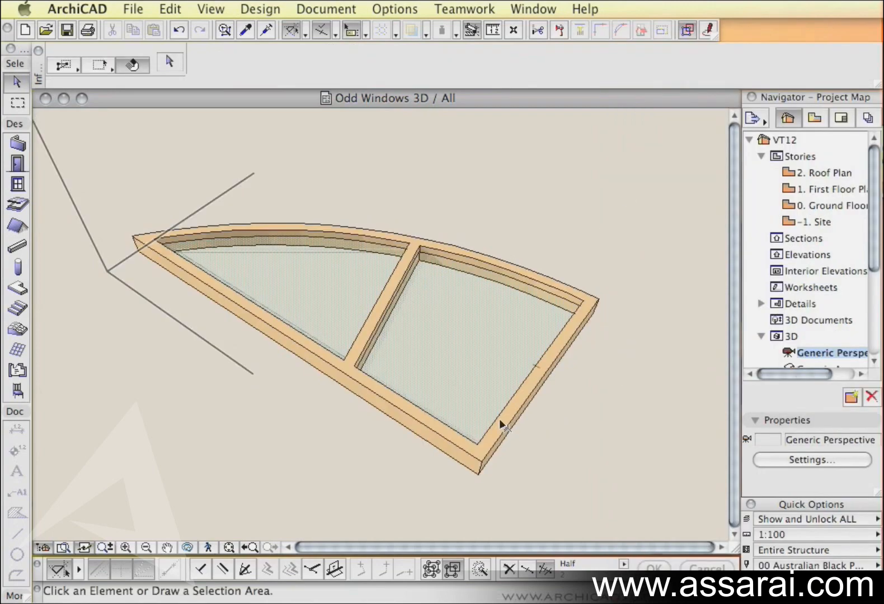
- Return to the ground floor plan and check the glass and frame slabs by selecting them individually
key(F2)
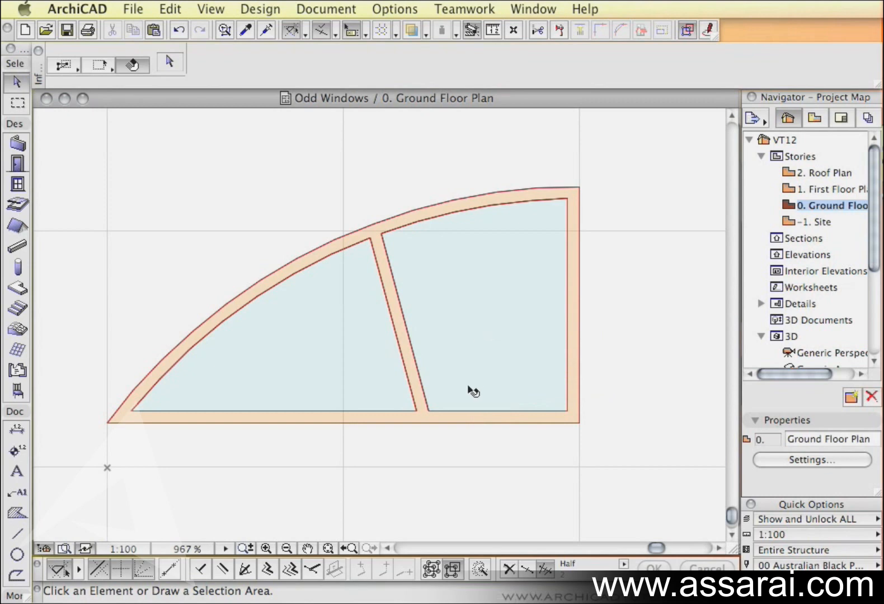
click(479, 311)
click(346, 340)
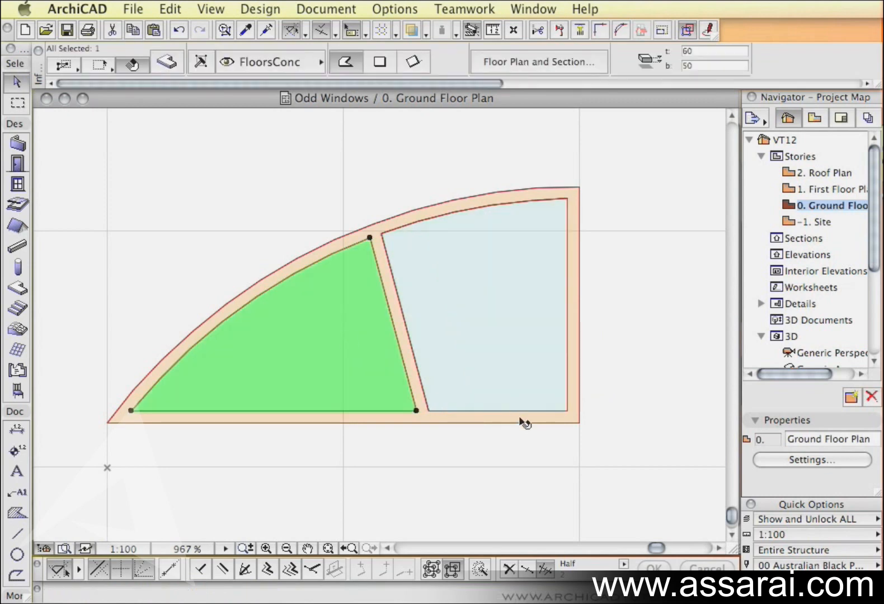
click(523, 418)
click(634, 414)
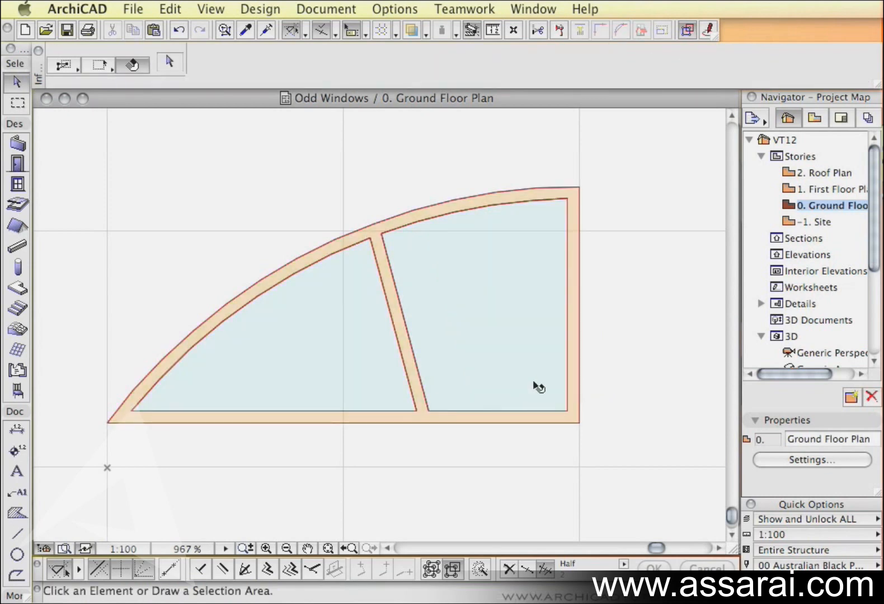
- Select the whole window on the floor plan and display only that selection in 3D, fitted to the view
click(621, 455)
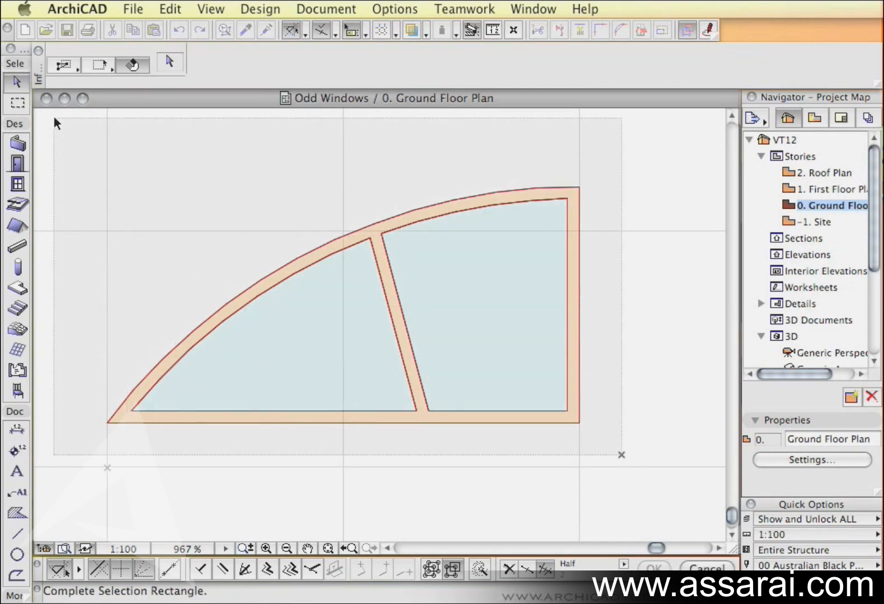
click(68, 138)
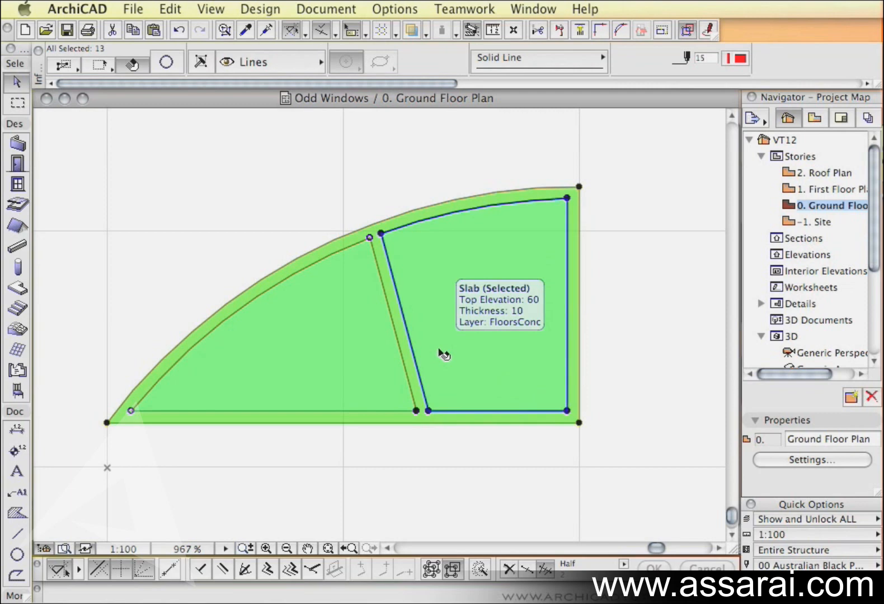
key(F5)
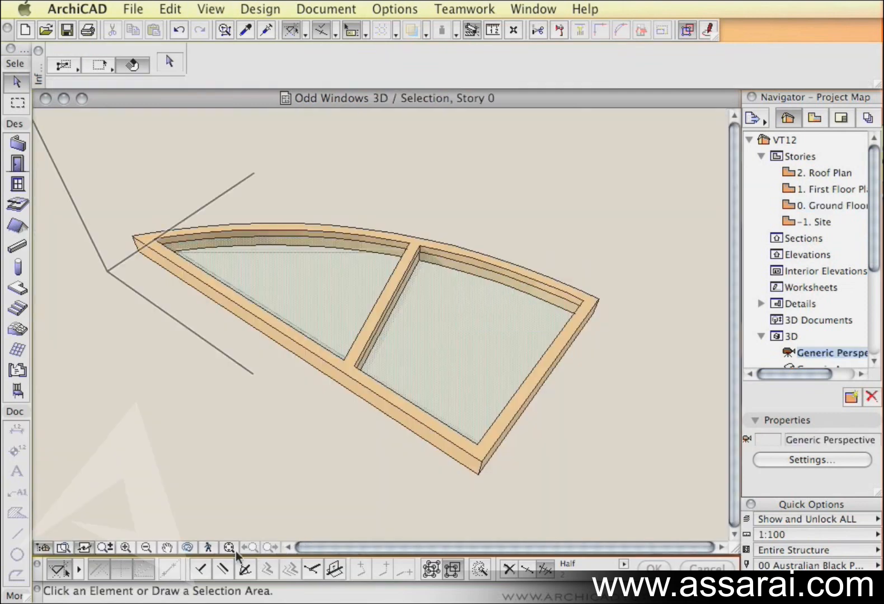
click(228, 547)
middle_drag(454, 398, 421, 363)
scroll(421, 354, up, 1)
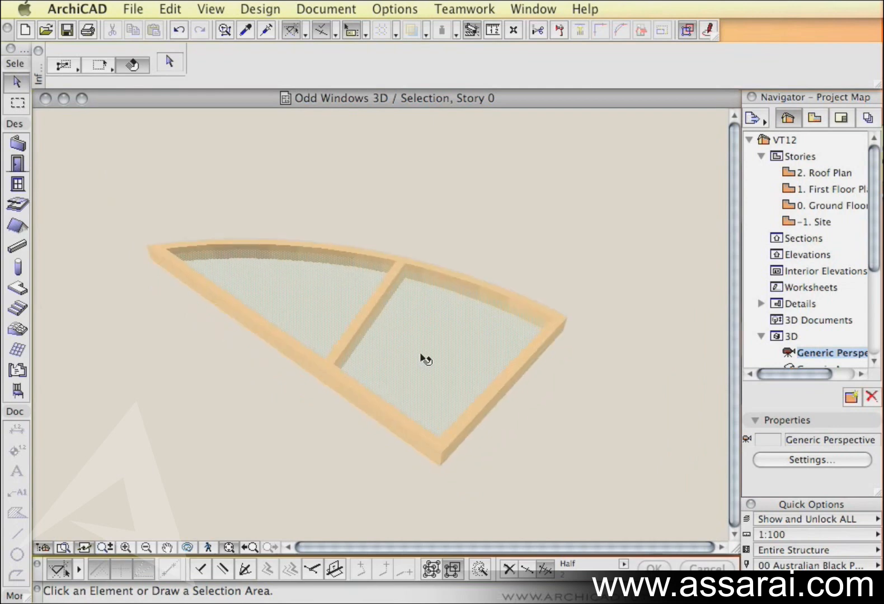
scroll(422, 355, up, 1)
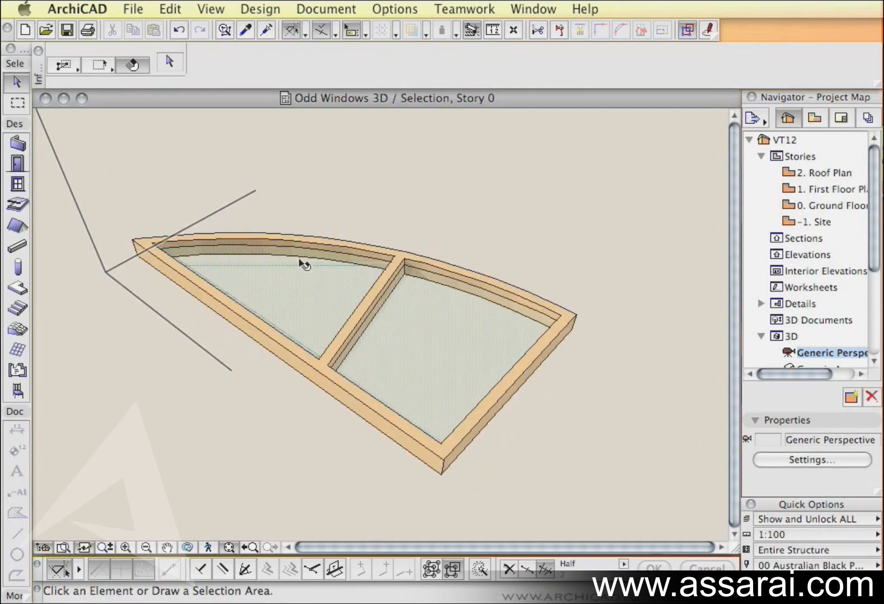
- Start saving the 3D model as an ArchiCAD Object File in the Xtras folder of 12VT Stuffs
click(132, 11)
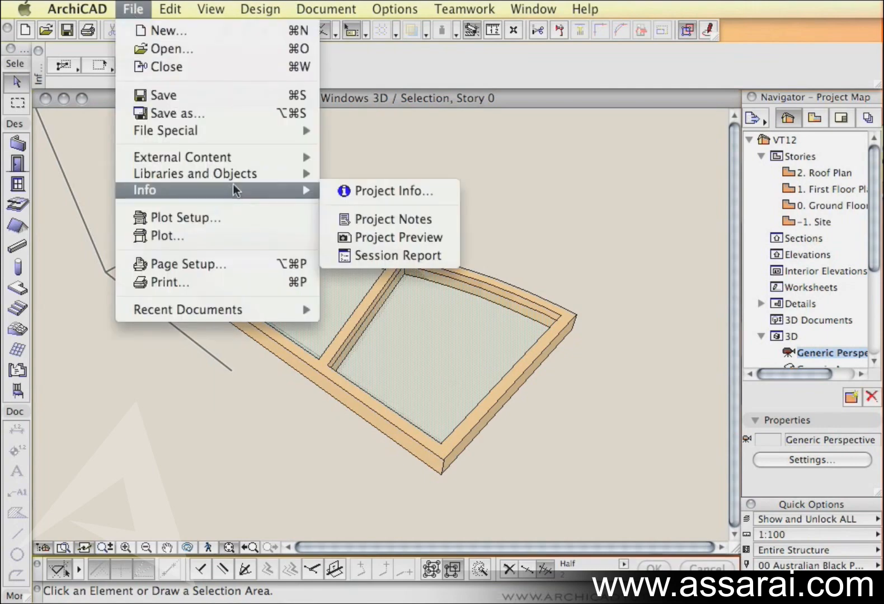
mouse_move(233, 176)
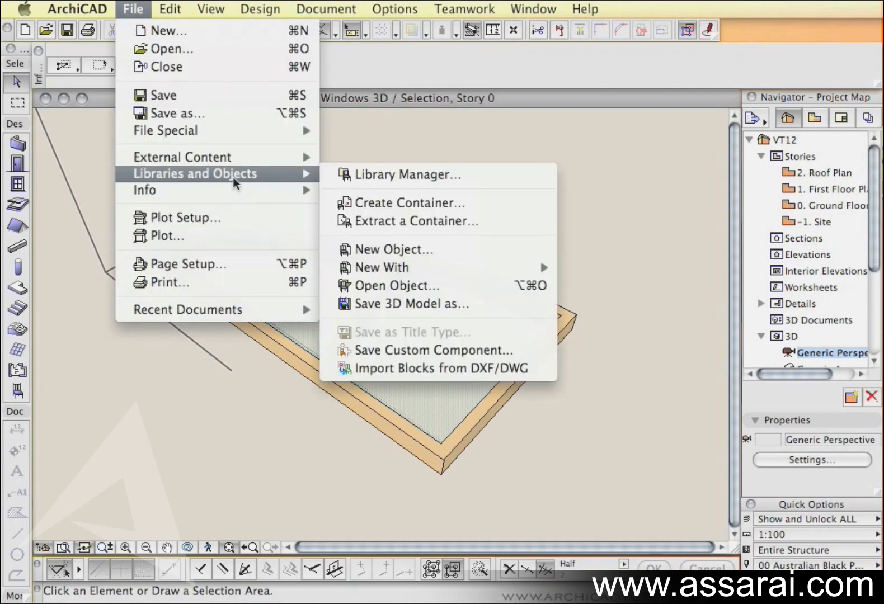
click(435, 304)
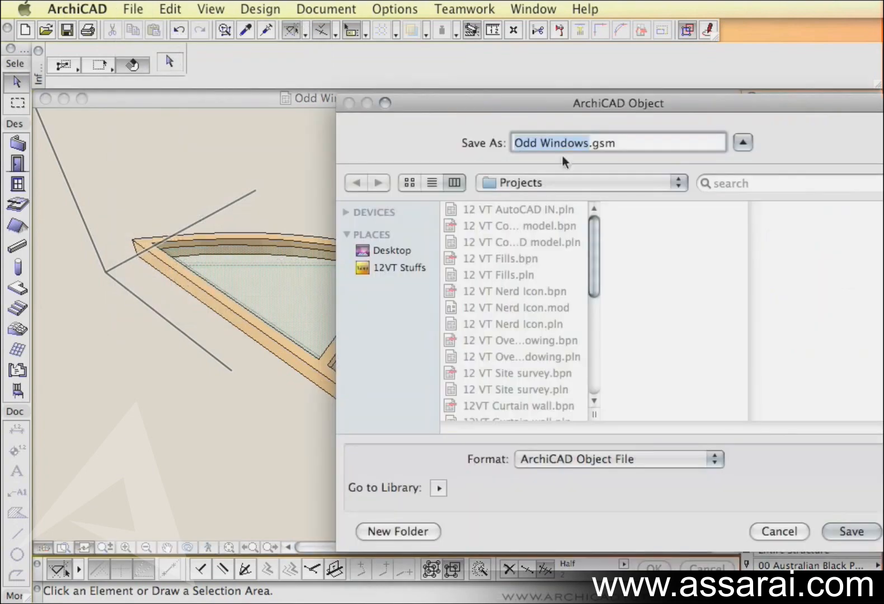
drag(546, 104, 322, 80)
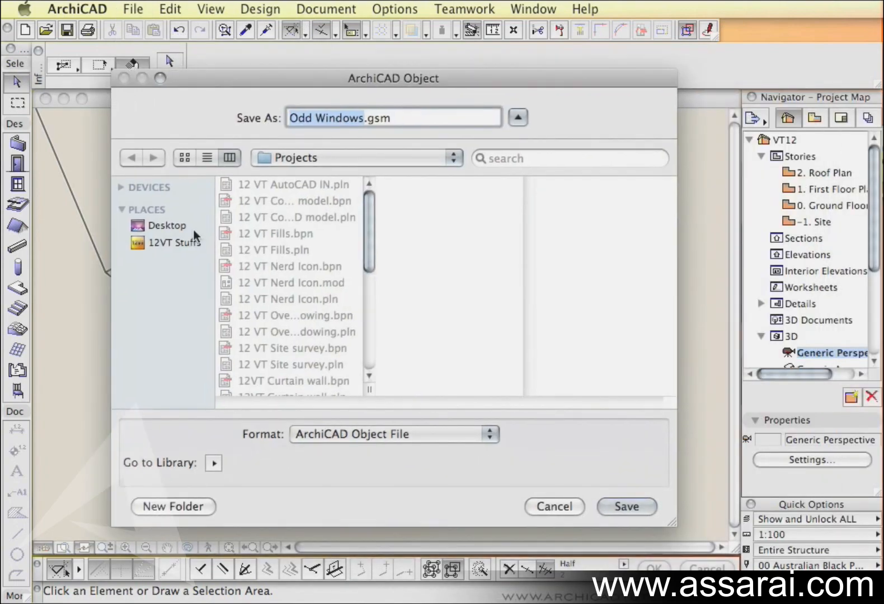
click(176, 243)
click(281, 250)
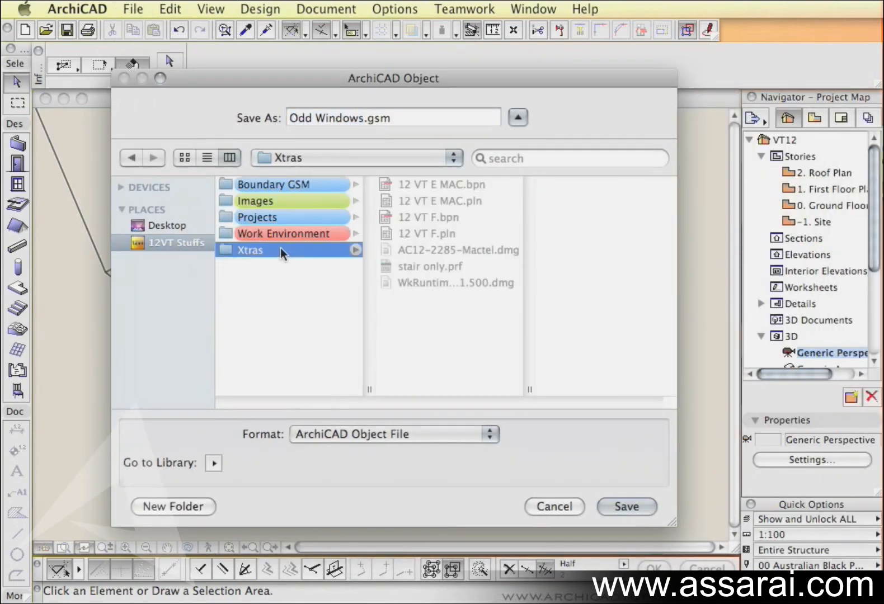
- Name the object file "Semi circ win" and save it
click(338, 119)
drag(367, 118, 221, 114)
text(Semi )
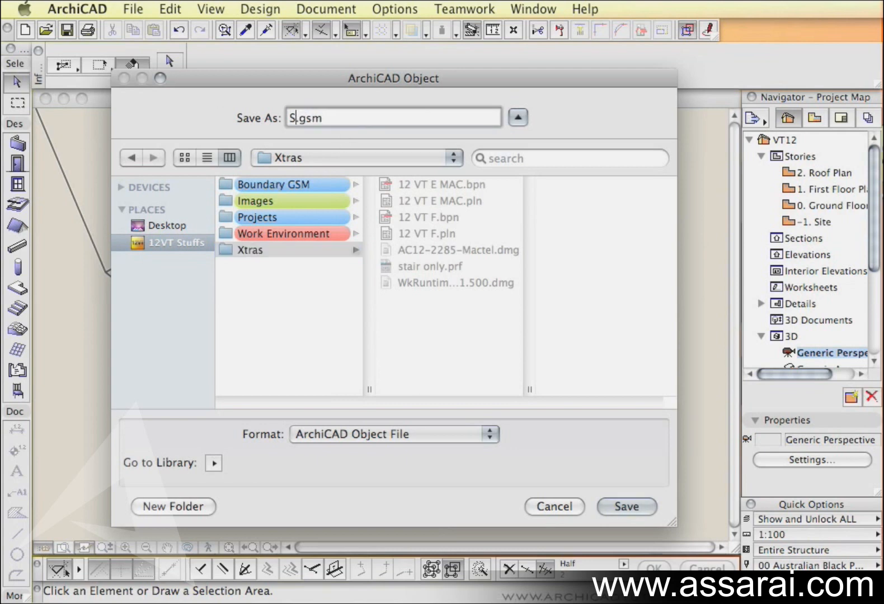
text(circ win)
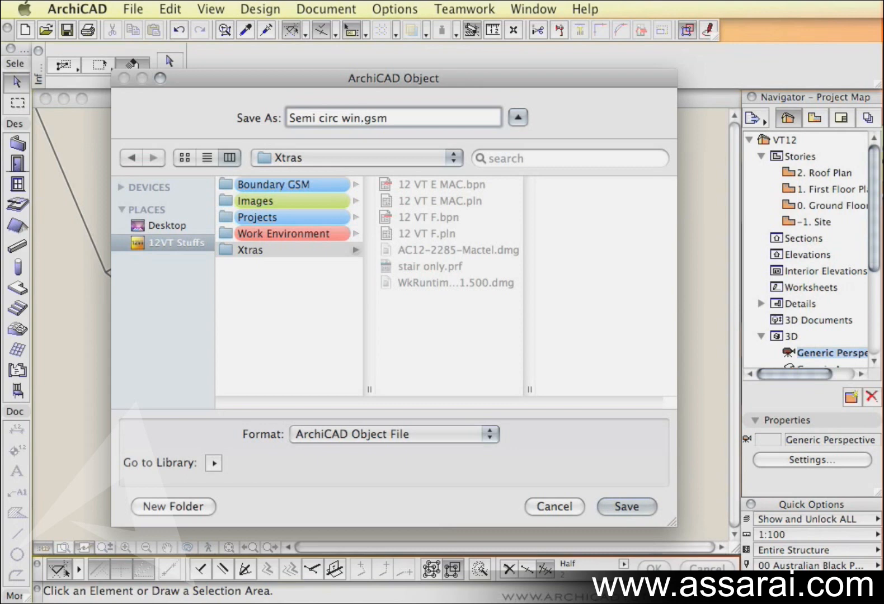
click(625, 505)
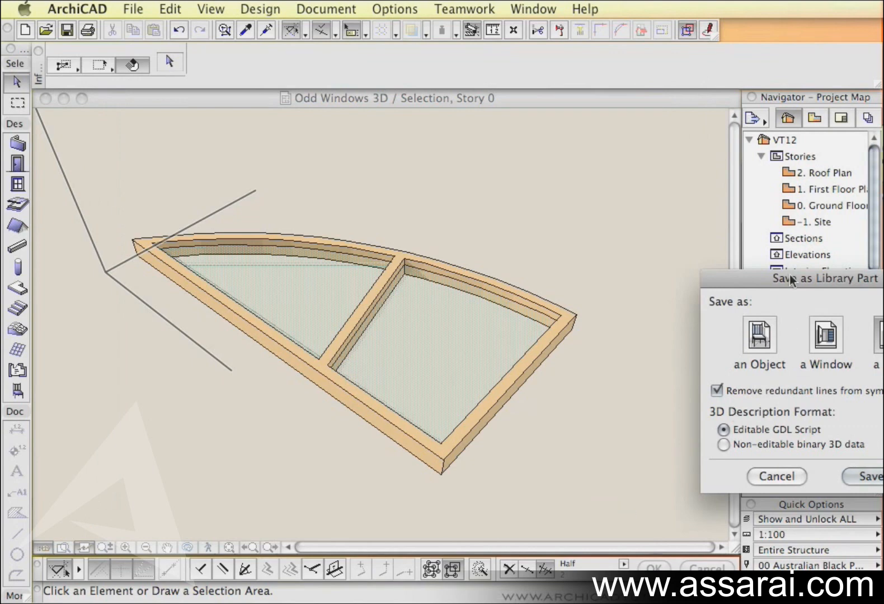
- Save the library part as a window in Editable GDL Script format with redundant lines removed from the symbol
drag(791, 282, 350, 184)
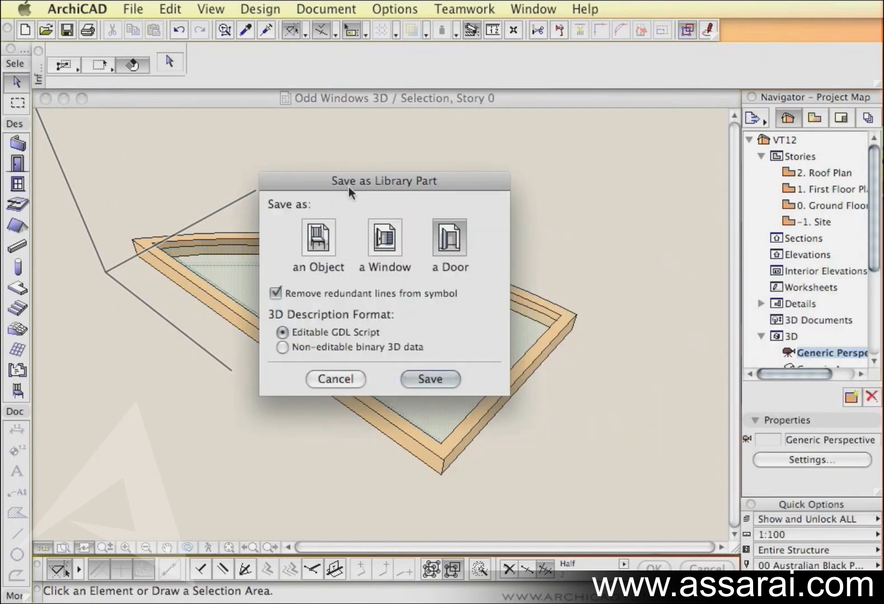
click(387, 246)
click(320, 242)
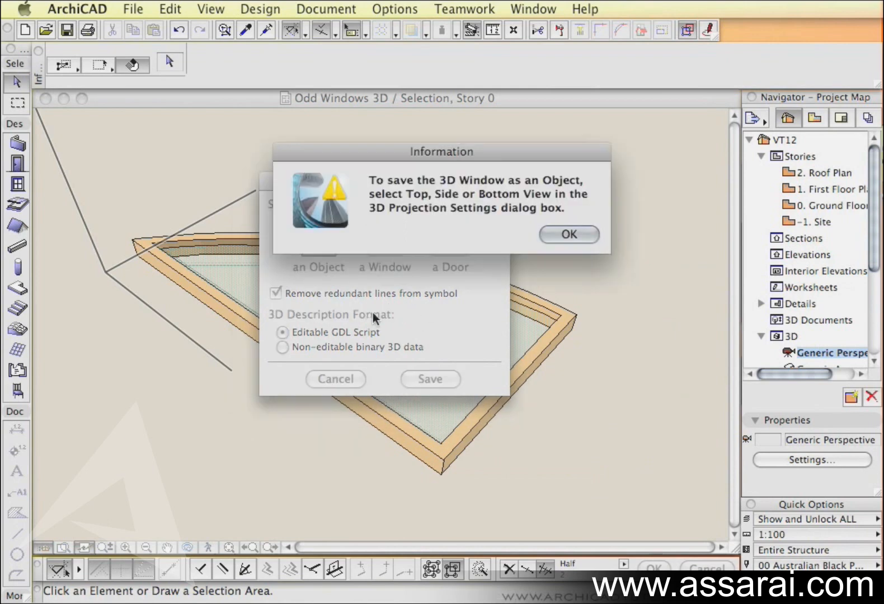
click(562, 234)
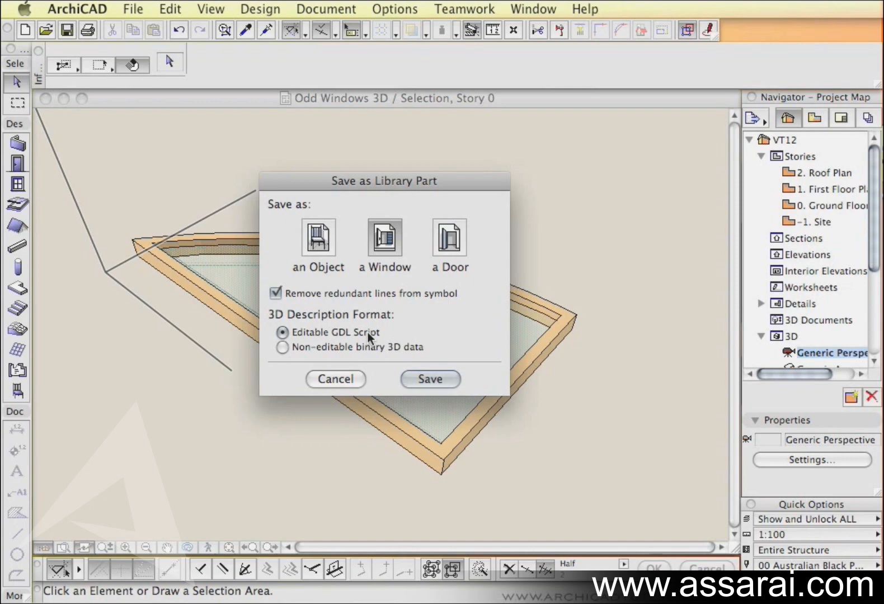
click(427, 379)
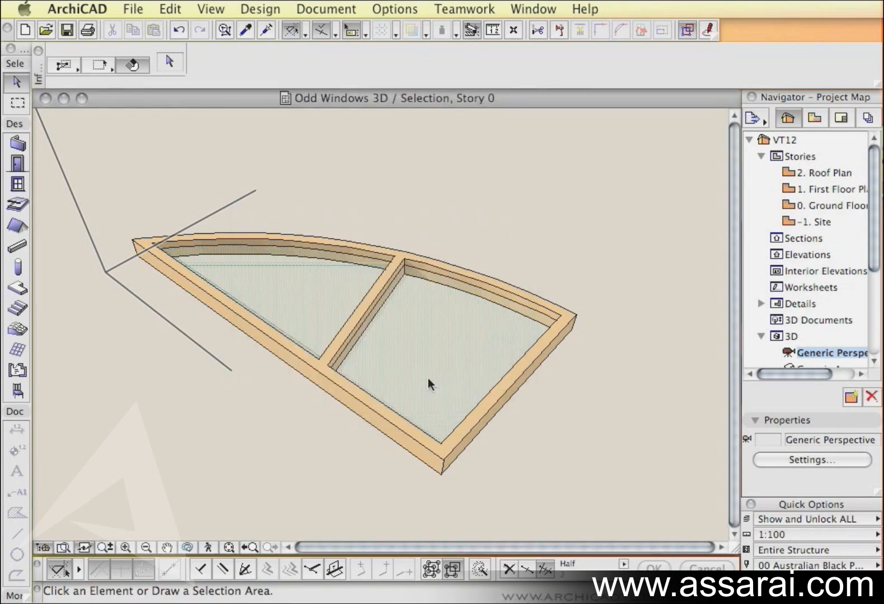
- Return to the ground floor plan and deselect all the window elements
scroll(439, 271, down, 4)
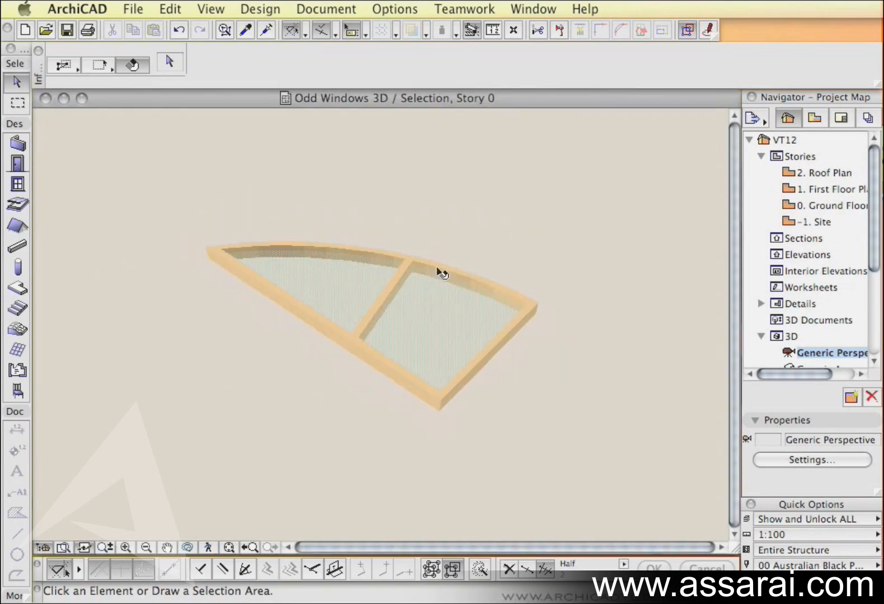
key(F2)
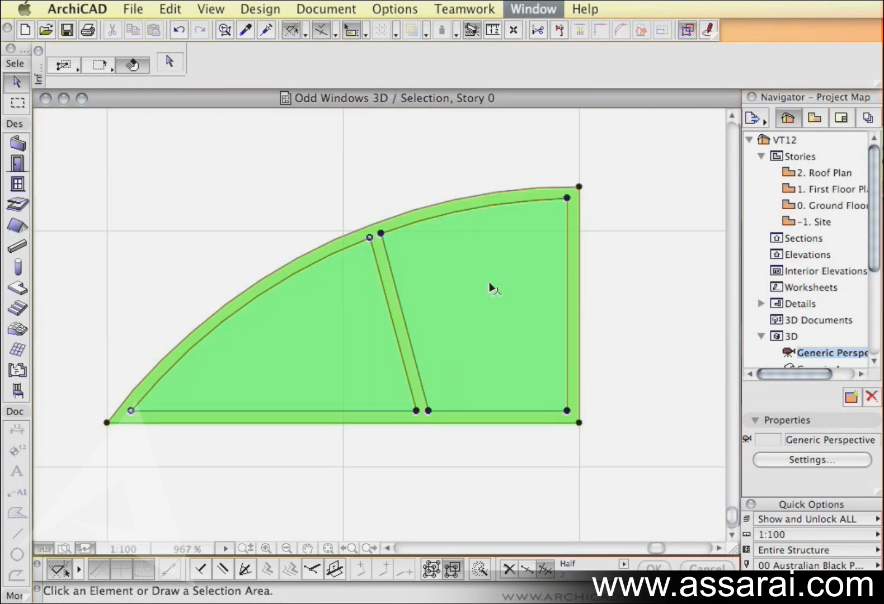
click(602, 350)
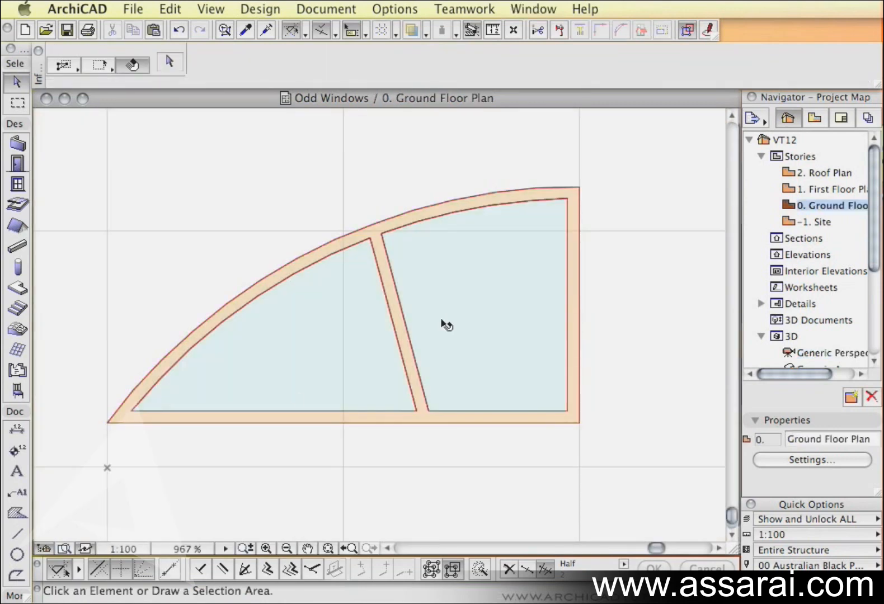
- Open the window default settings and select the Semi circ win part in the Other Windows library folder
click(327, 551)
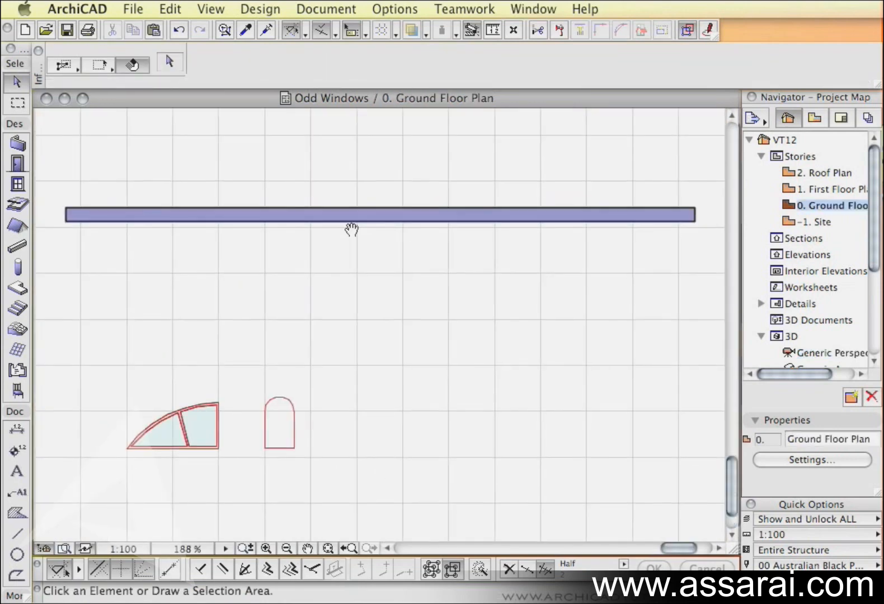
middle_drag(351, 230, 385, 308)
scroll(254, 365, up, 1)
scroll(255, 365, up, 1)
middle_drag(255, 365, 308, 312)
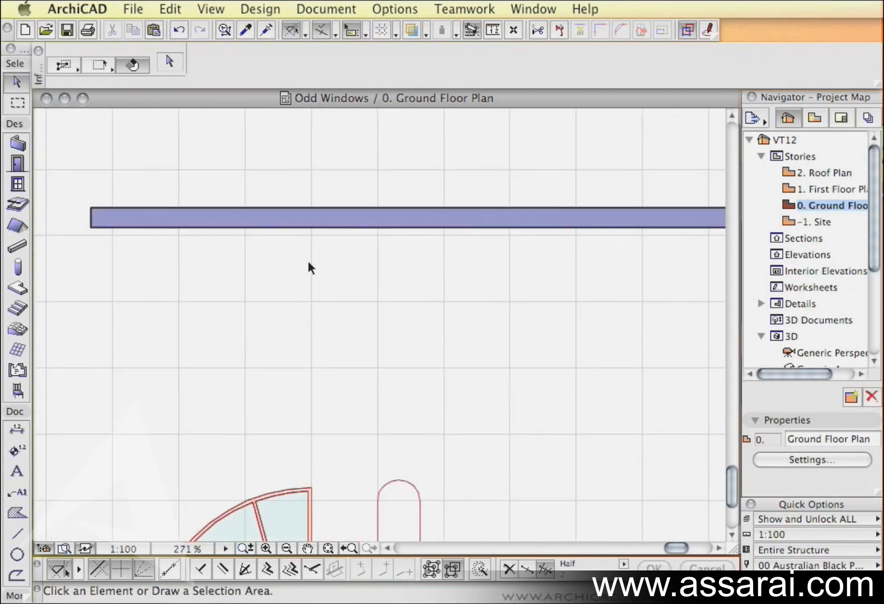
middle_drag(213, 332, 230, 318)
double_click(17, 186)
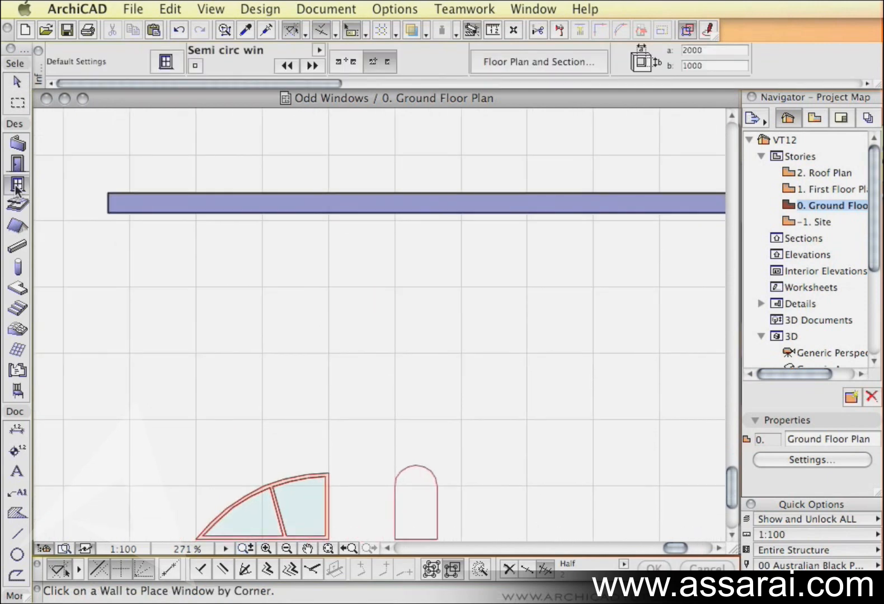
drag(364, 37, 248, 23)
click(315, 84)
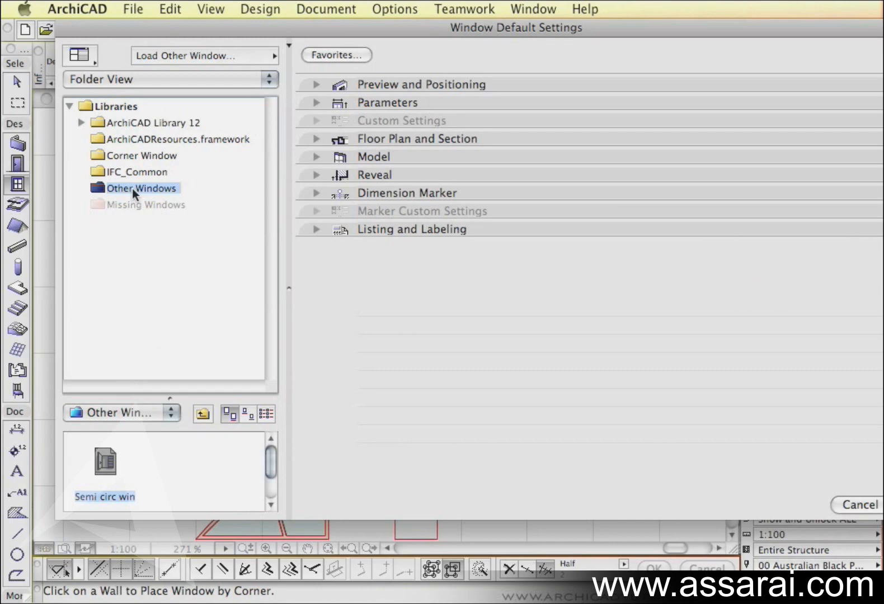
drag(881, 518, 778, 548)
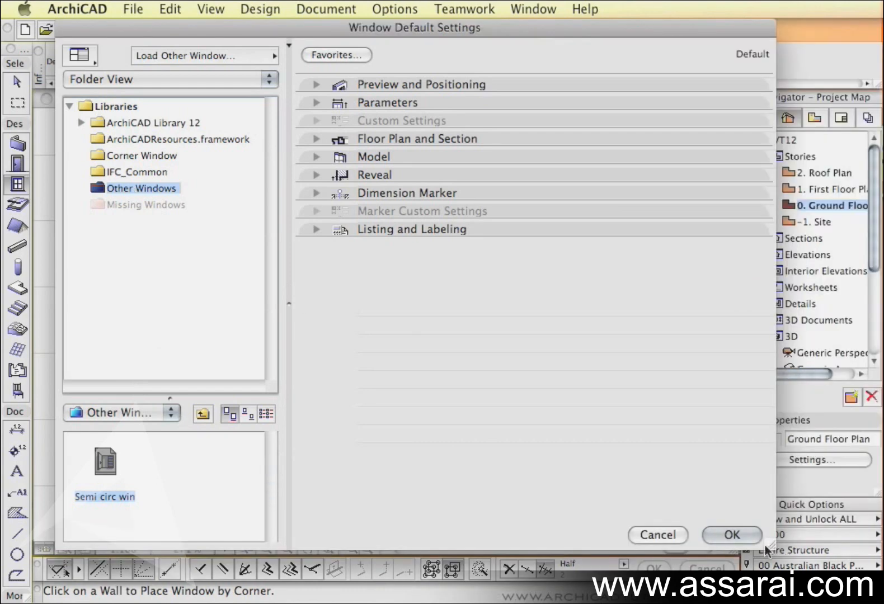
drag(771, 545, 791, 570)
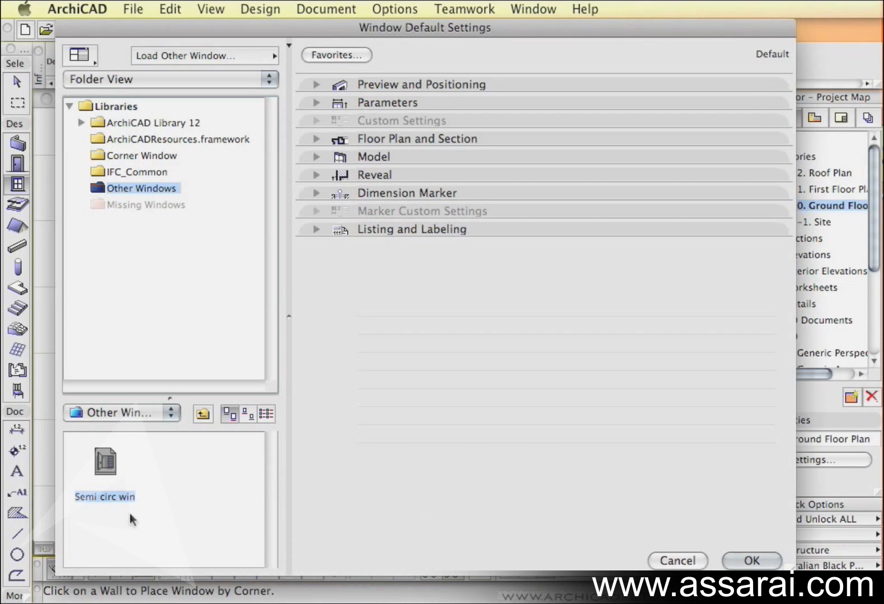
click(161, 514)
click(92, 461)
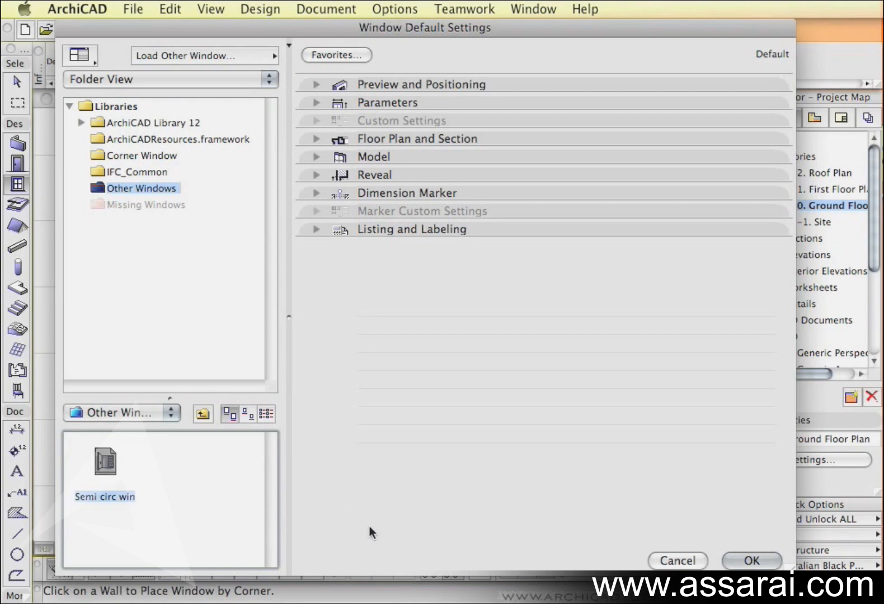
- Examine the elevation, 3D, picture and plan previews of the Semi circ win part
click(316, 84)
click(650, 159)
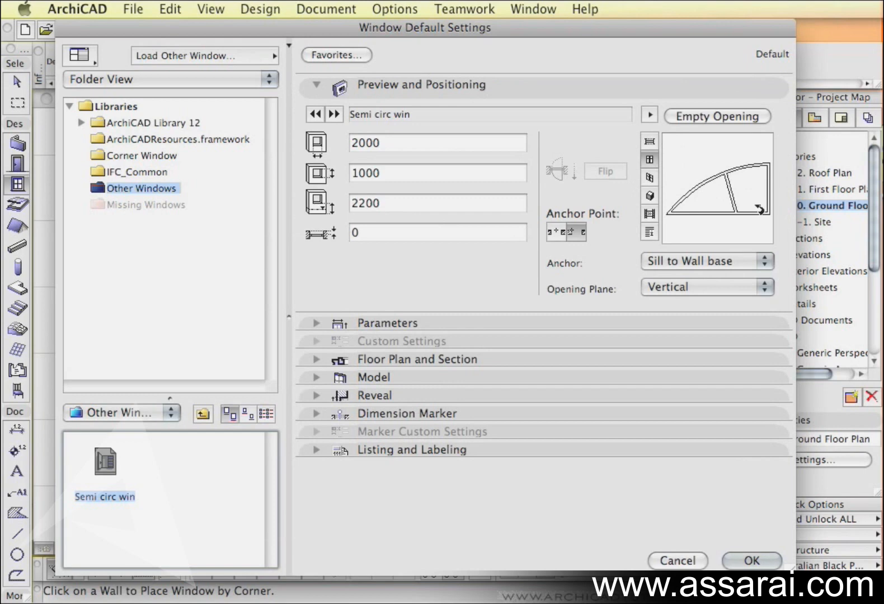
click(649, 195)
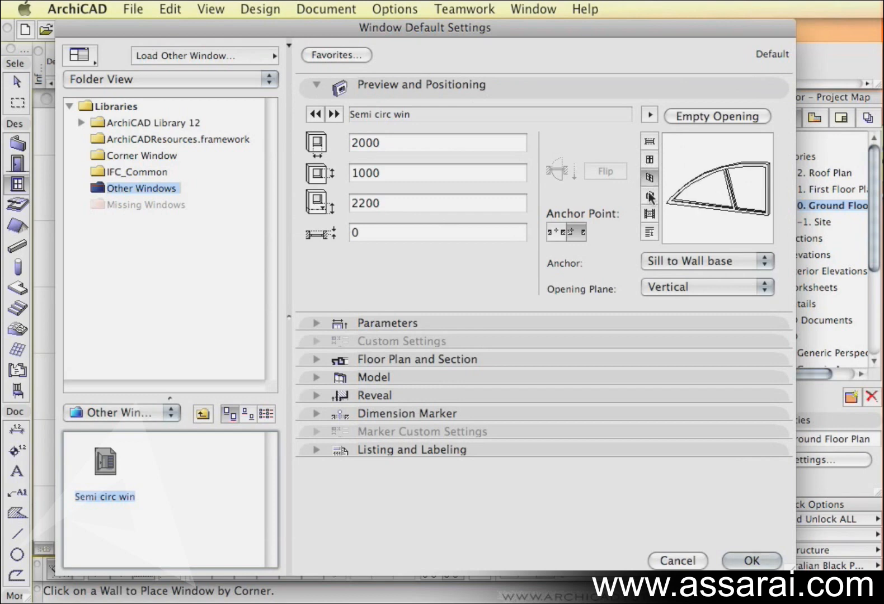
click(649, 213)
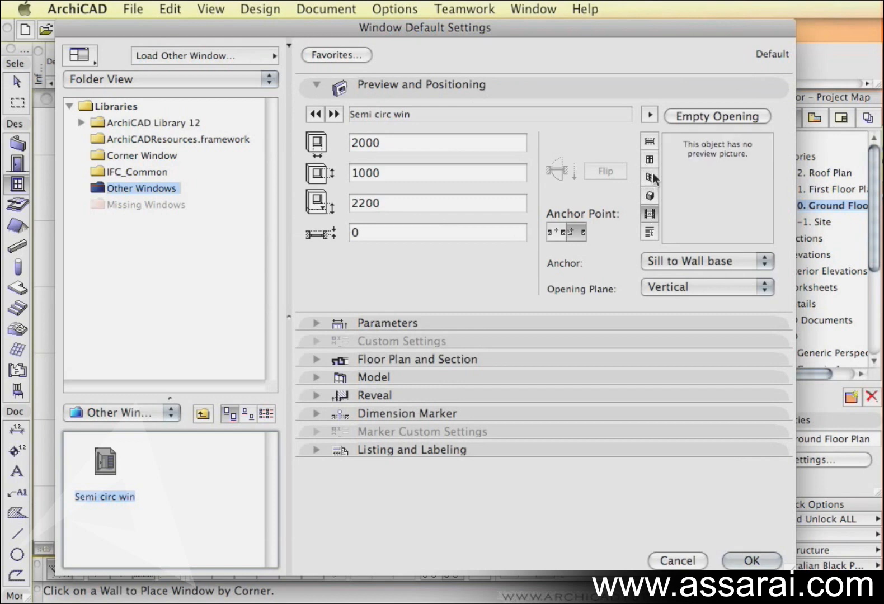
click(650, 195)
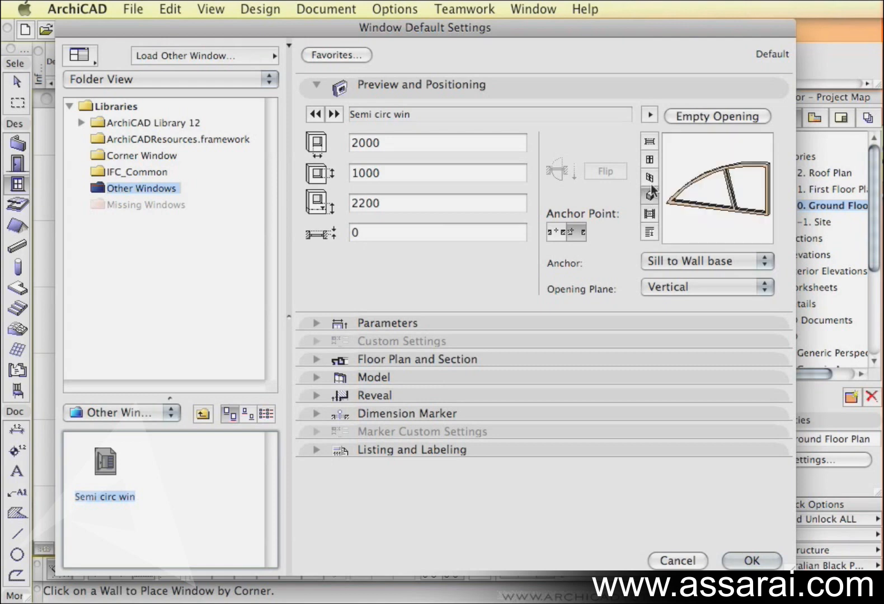
click(650, 156)
click(649, 141)
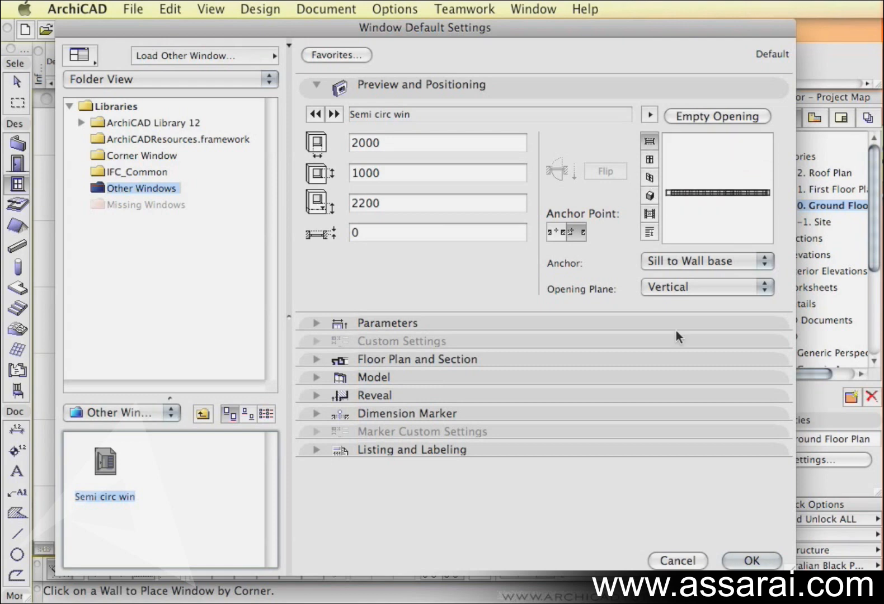
- Accept the window defaults and place the Semi circ win window in the long wall on the ground floor plan
click(751, 560)
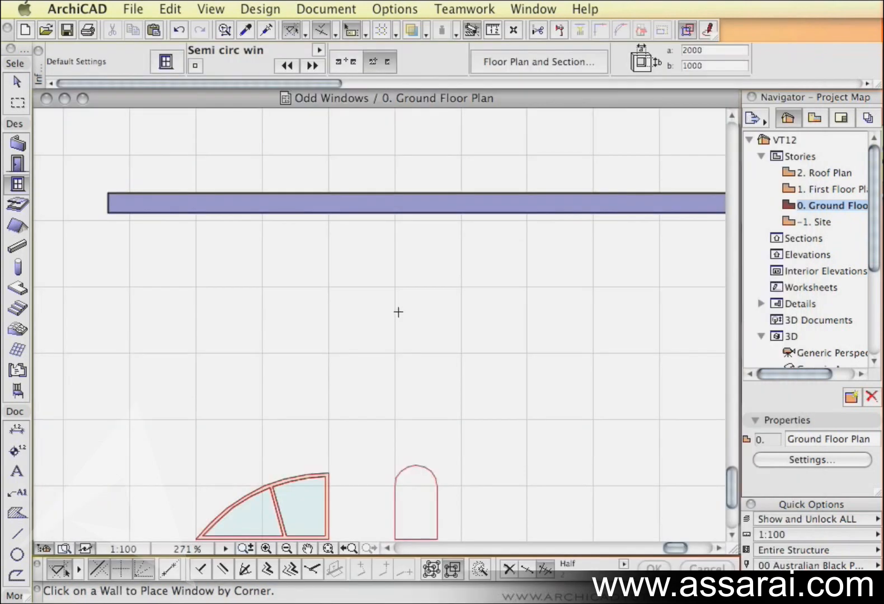
scroll(397, 310, down, 2)
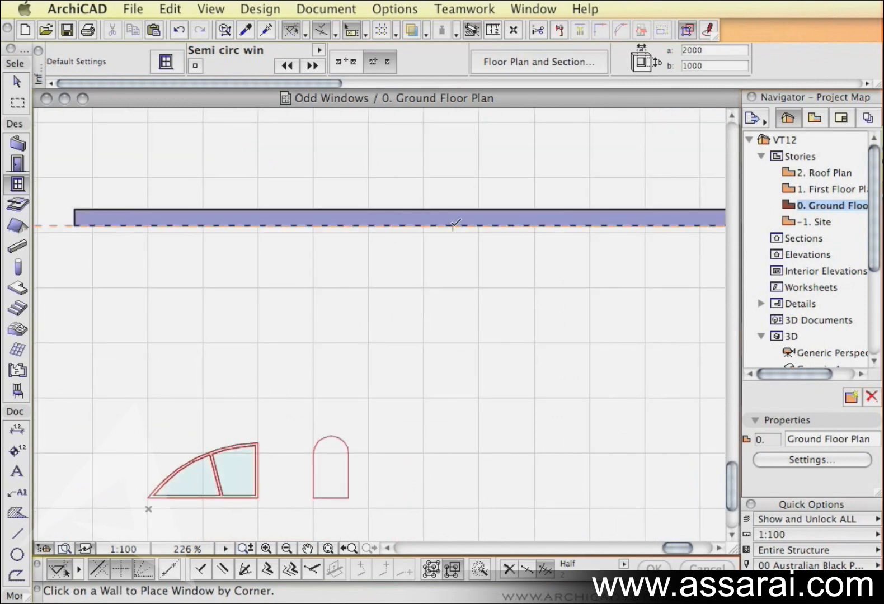
click(452, 228)
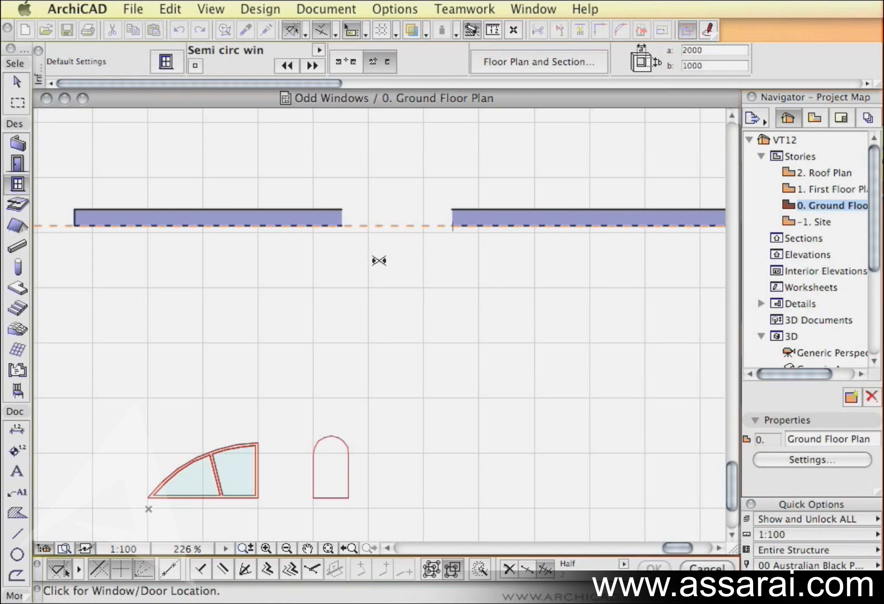
click(397, 276)
click(386, 311)
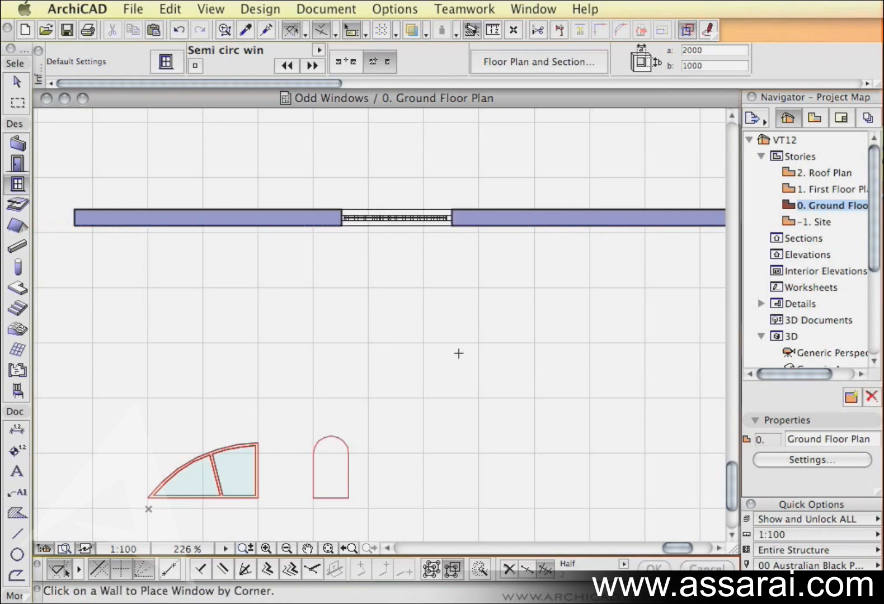
- Examine the placed window and the shape of its wall opening up close in the 3D view
key(F3)
scroll(564, 247, down, 2)
click(228, 547)
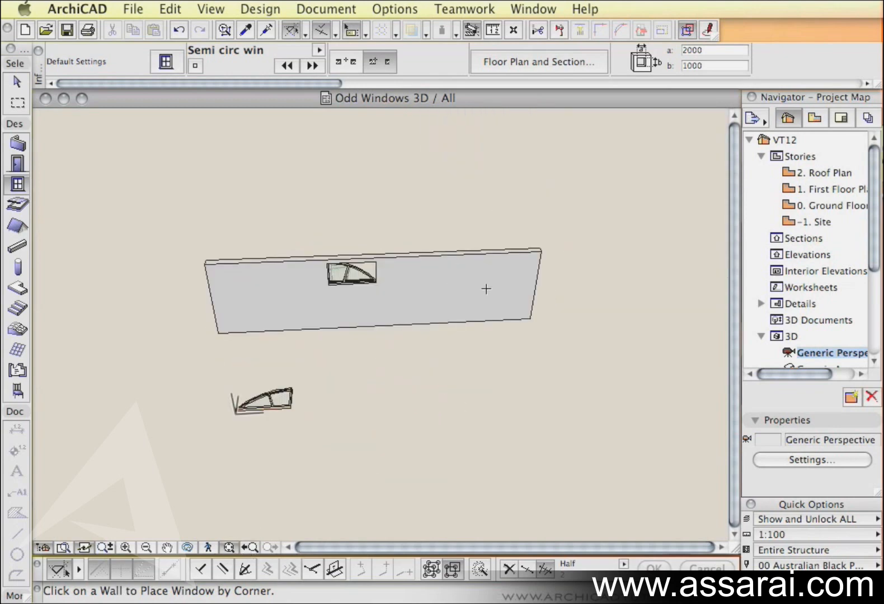
scroll(368, 260, up, 3)
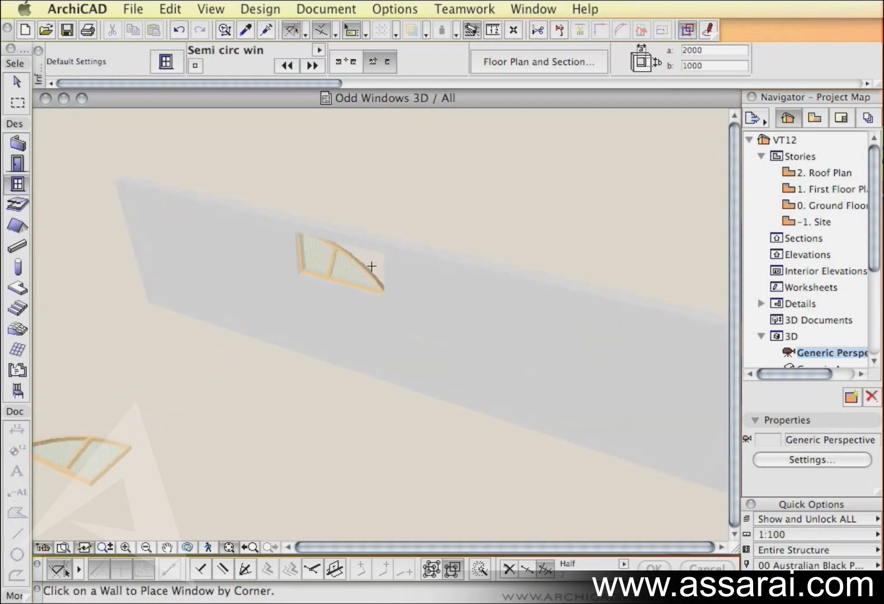
scroll(371, 266, up, 1)
shift+middle_drag(421, 351, 414, 306)
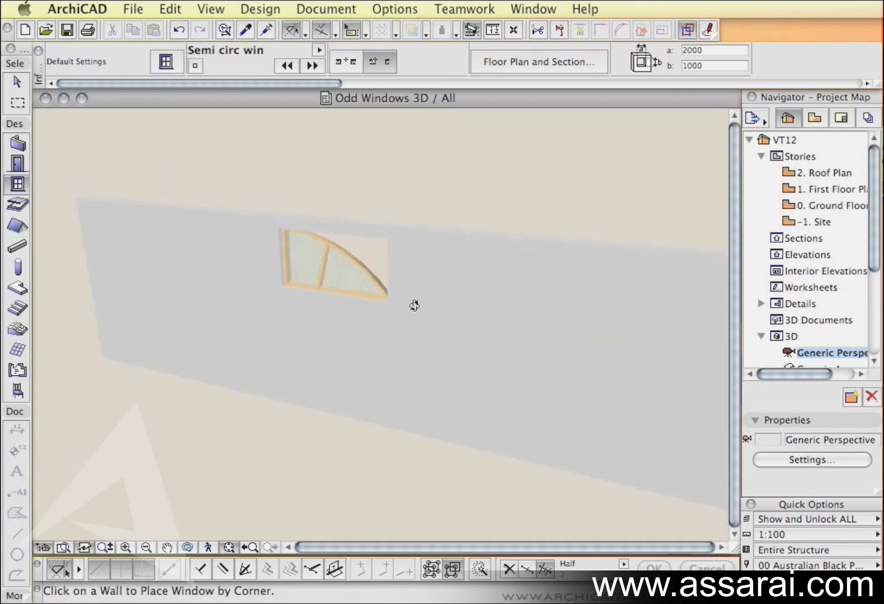
scroll(440, 292, up, 2)
mouse_move(399, 301)
shift+middle_down()
mouse_move(473, 339)
mouse_move(426, 333)
mouse_move(398, 280)
mouse_move(466, 310)
shift+middle_up()
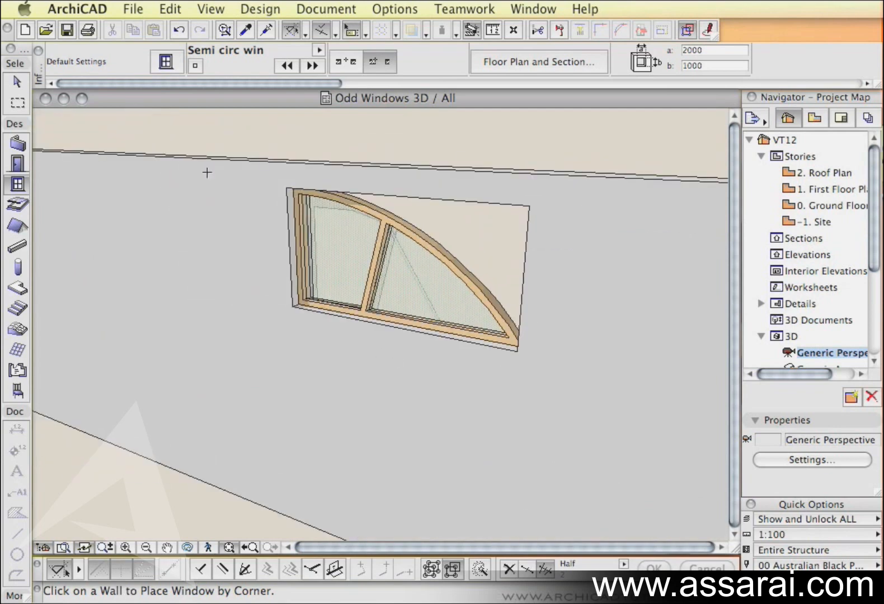
click(17, 81)
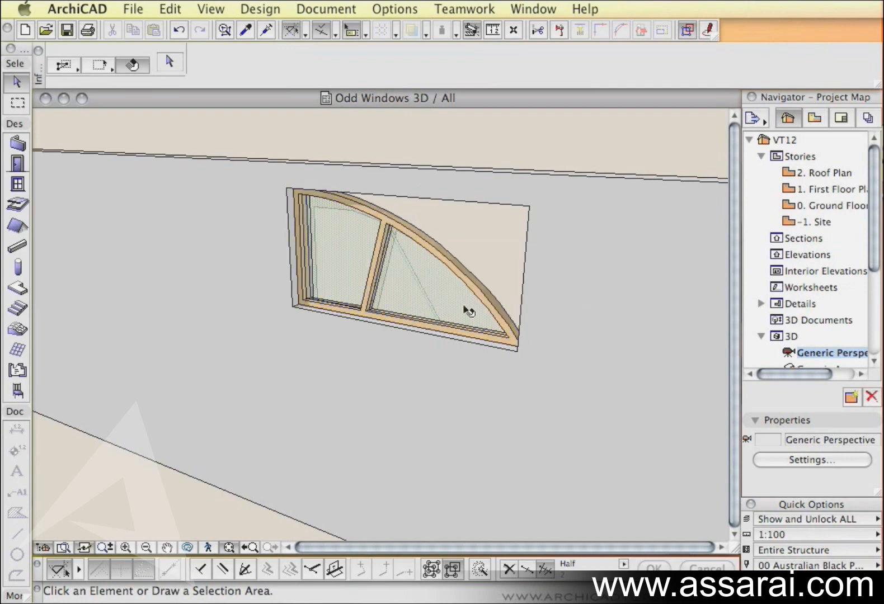
drag(438, 301, 466, 340)
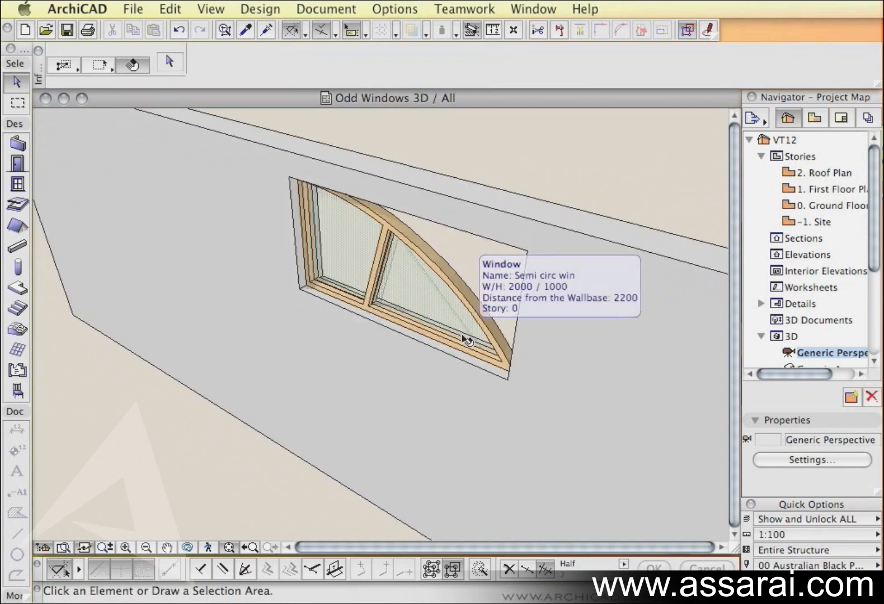
- Return to the ground floor plan and set the Slab tool defaults to 100 thickness and 0 base elevation
key(F2)
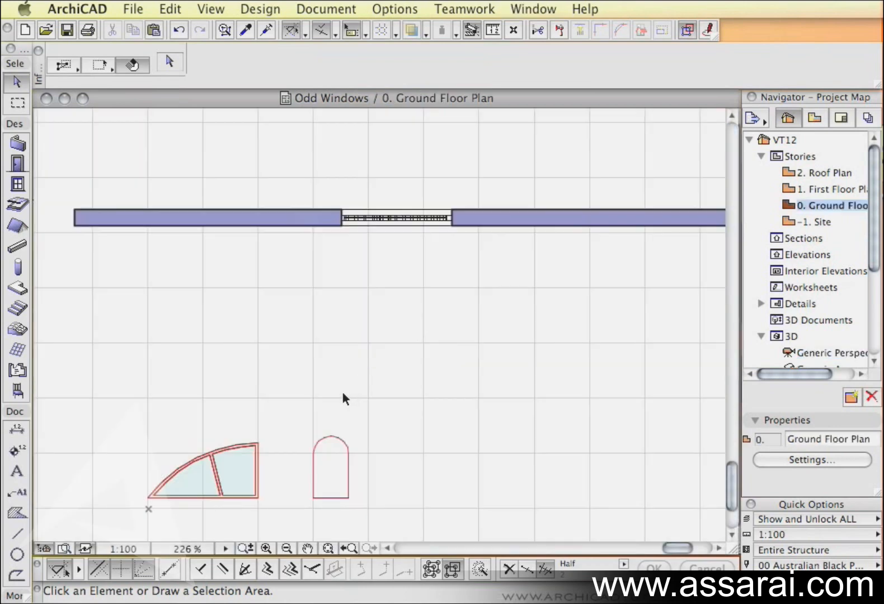
middle_drag(310, 421, 411, 288)
scroll(306, 345, up, 7)
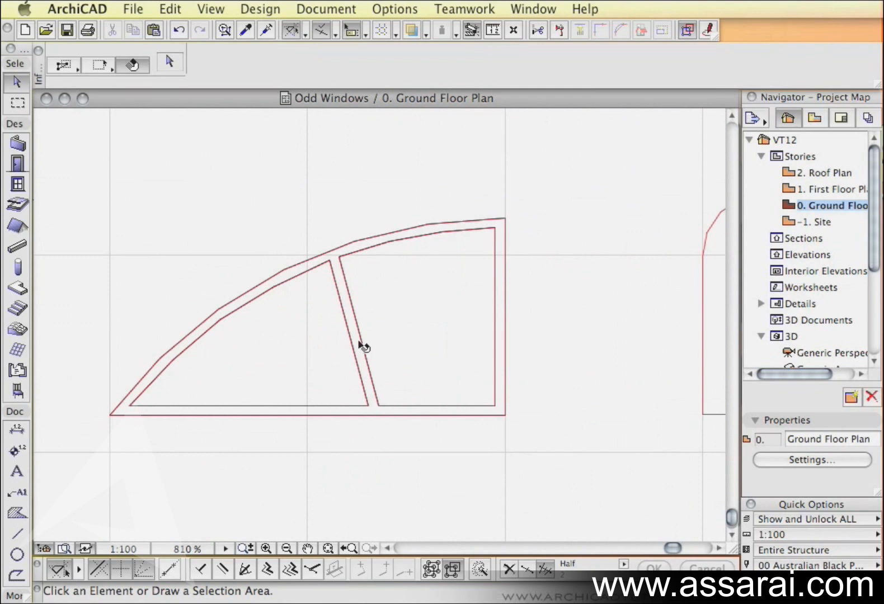
middle_drag(382, 336, 414, 312)
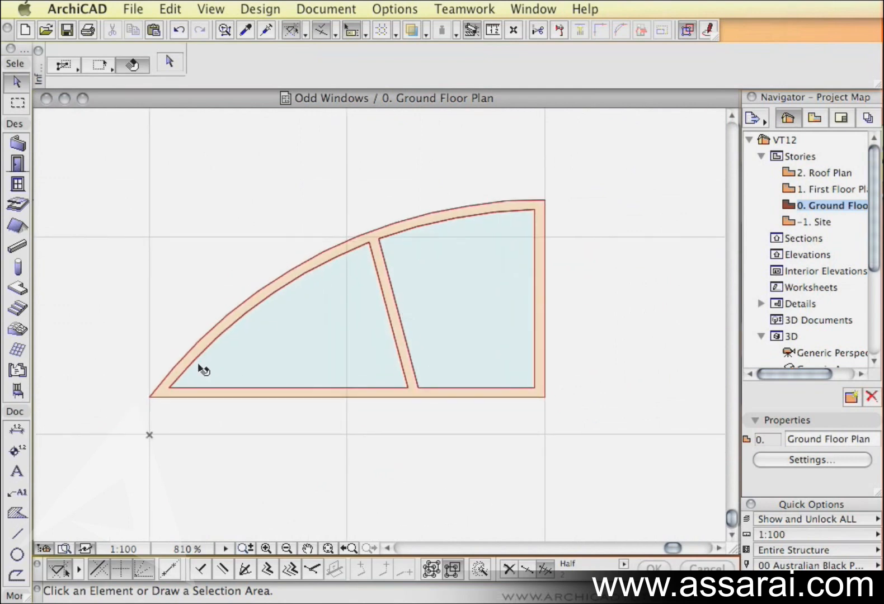
click(18, 288)
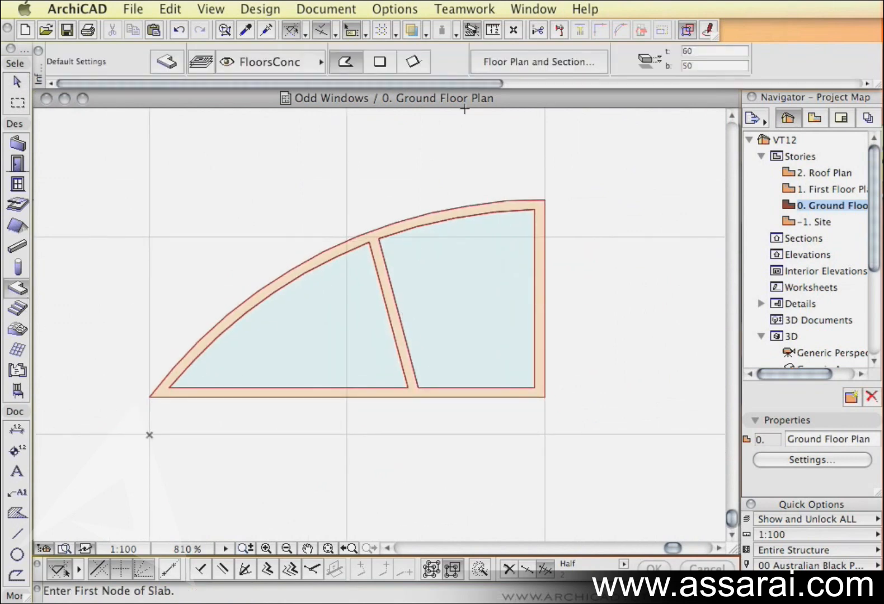
drag(707, 65, 684, 51)
text(0)
text(1)
text(00)
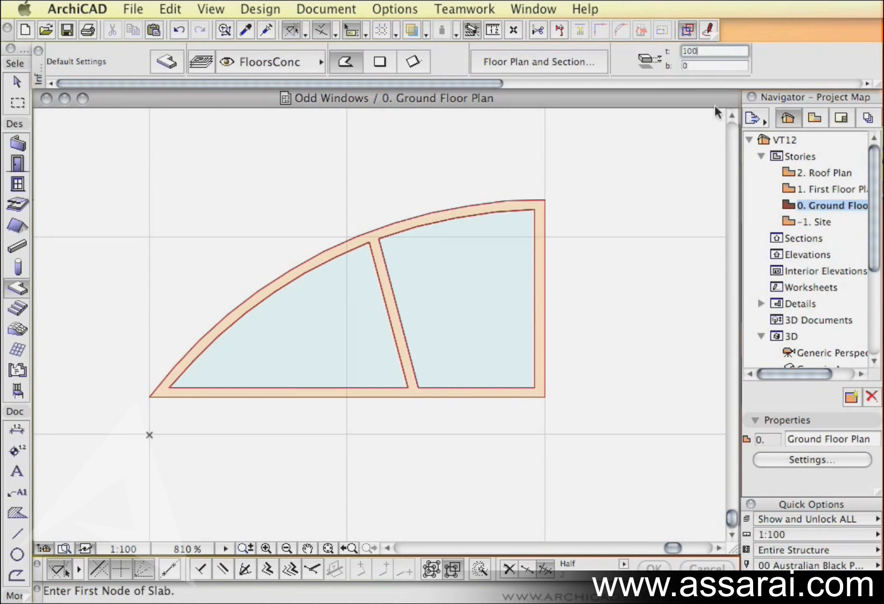
key(Tab)
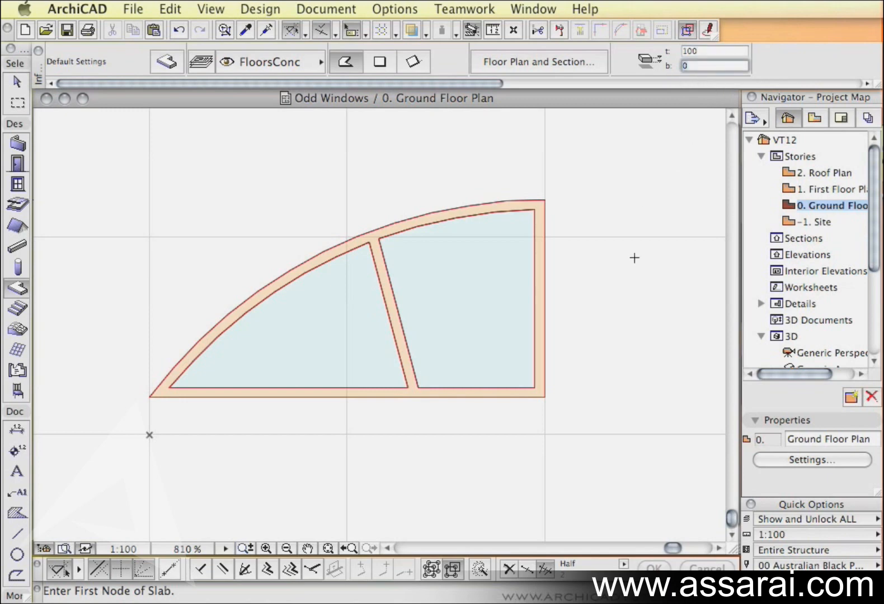
- Set the default slab's cover fill pen to the magenta pen 24
middle_drag(598, 282, 569, 300)
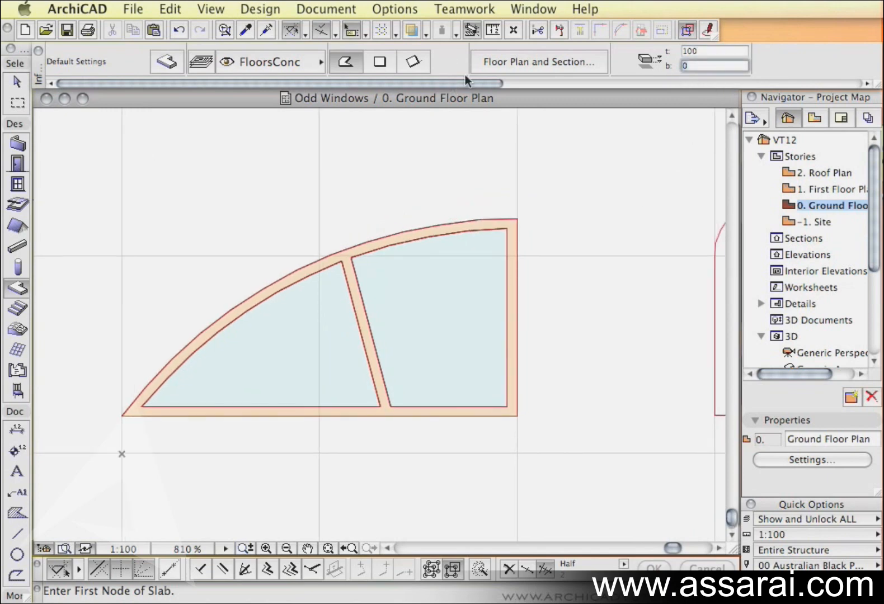
drag(448, 83, 615, 80)
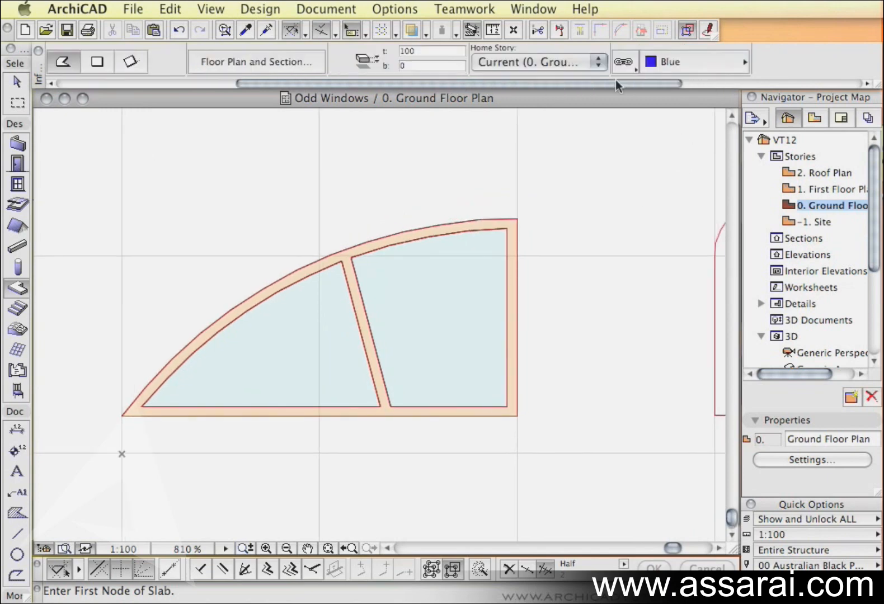
click(310, 63)
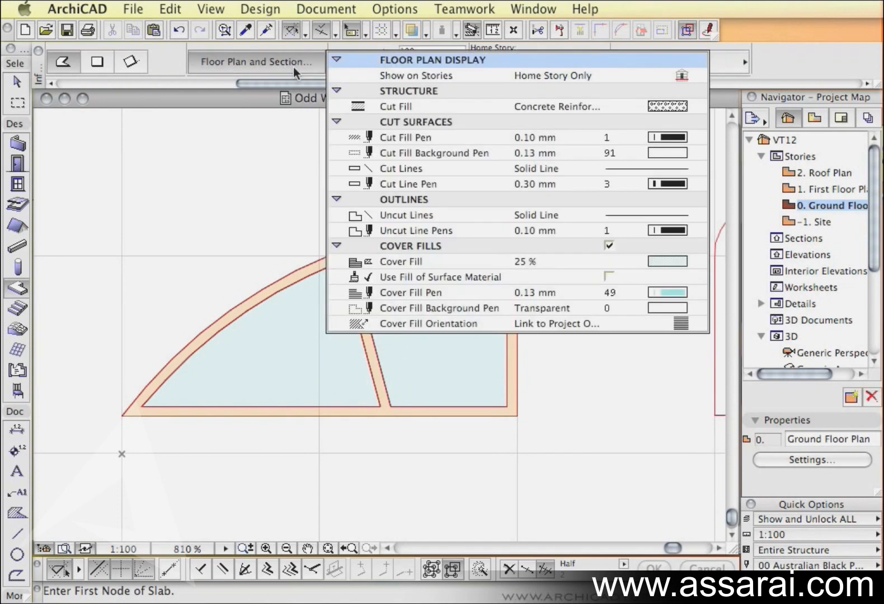
click(678, 295)
click(755, 310)
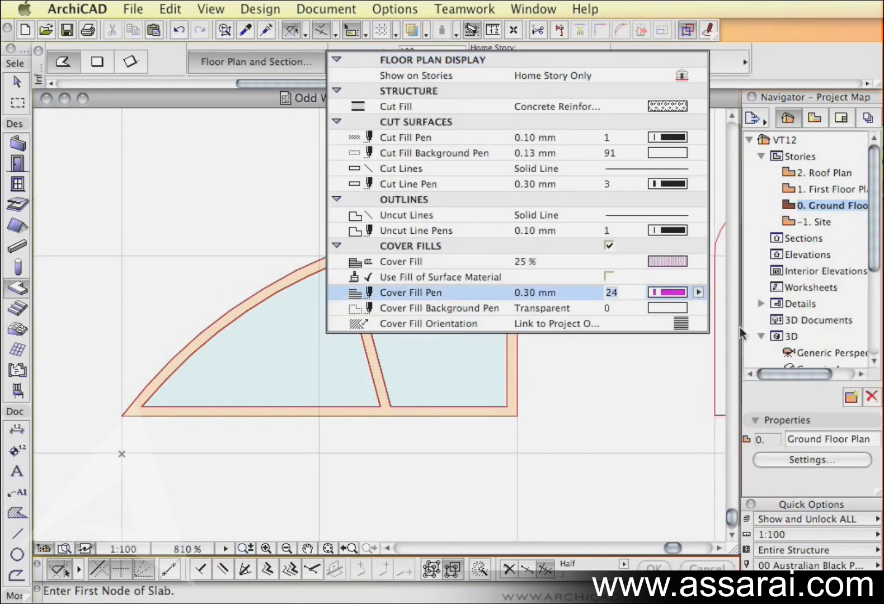
click(615, 399)
- Create a slab from the outer outline of the curved window frame with the Magic Wand
middle_drag(559, 389, 556, 342)
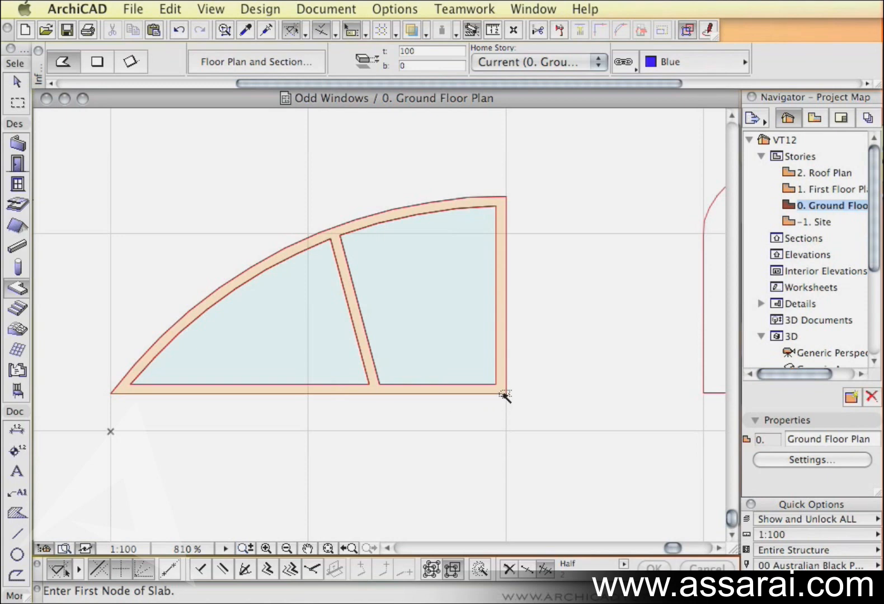
click(505, 394)
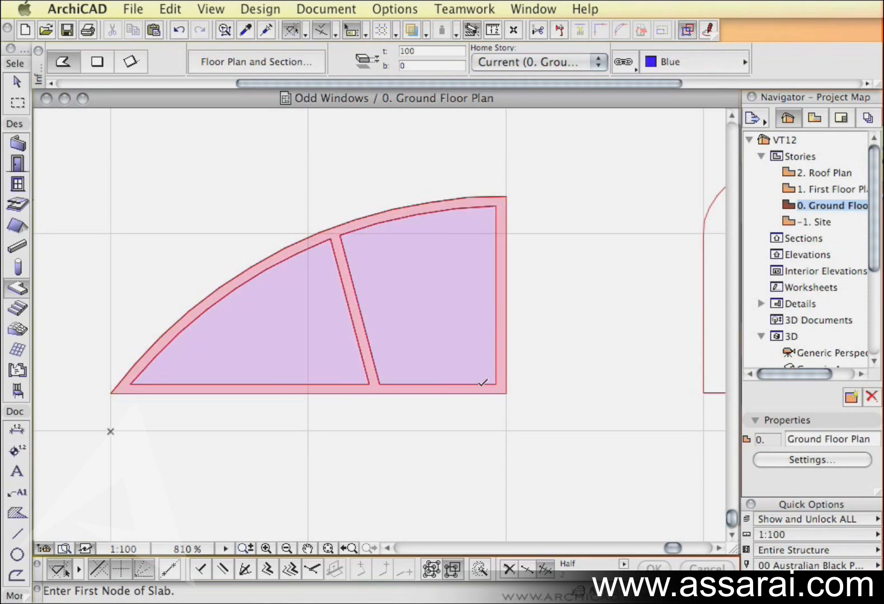
- Select all elements of the curved window on the ground floor plan and display only that selection in 3D
click(18, 82)
drag(547, 417, 91, 169)
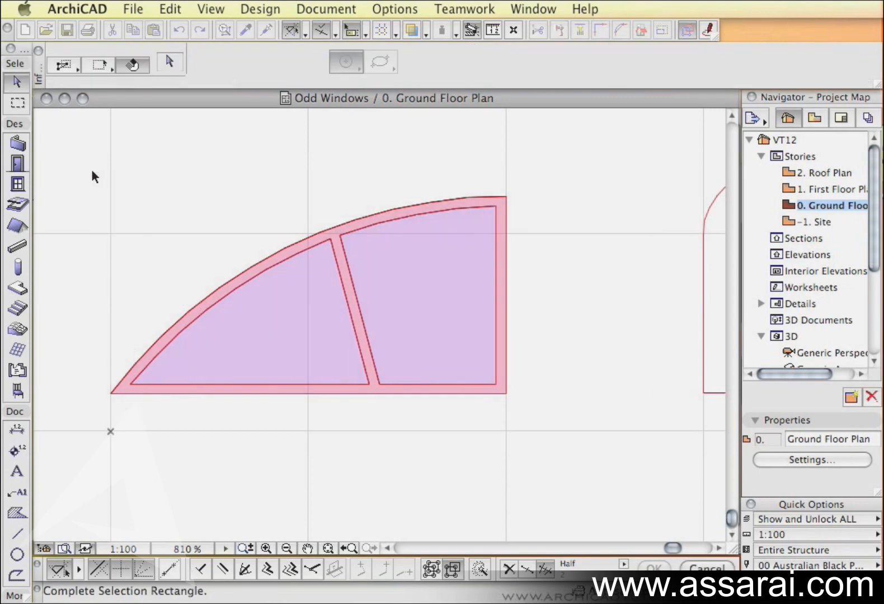
key(F5)
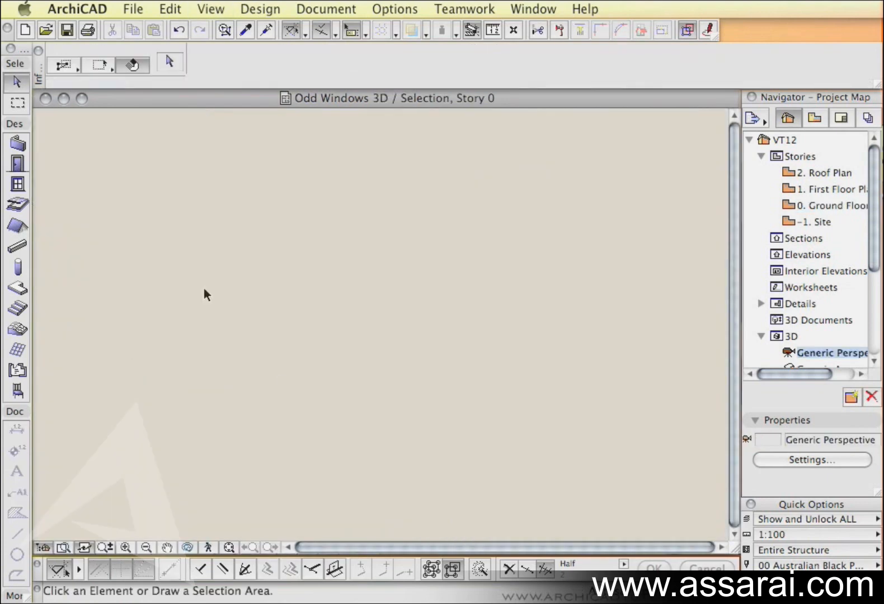
drag(515, 419, 337, 322)
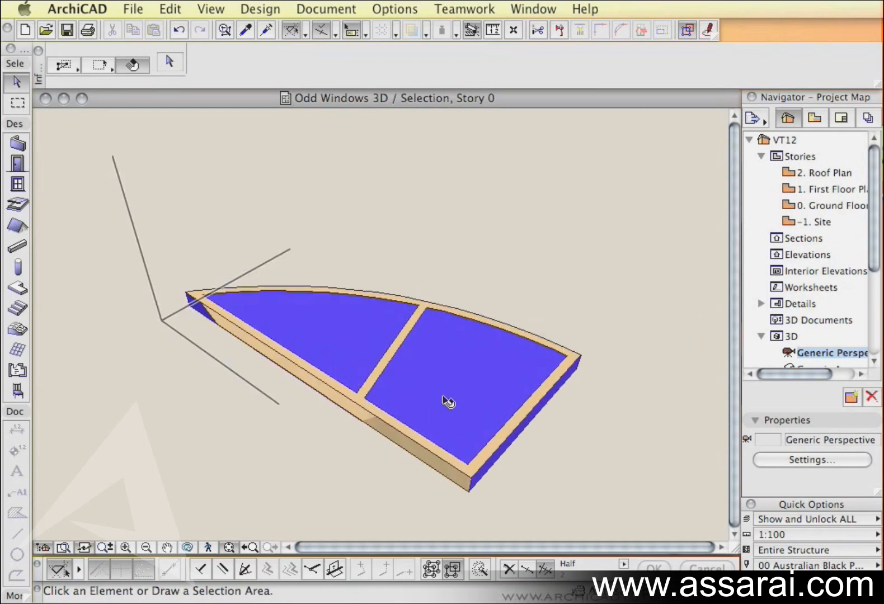
drag(534, 473, 542, 487)
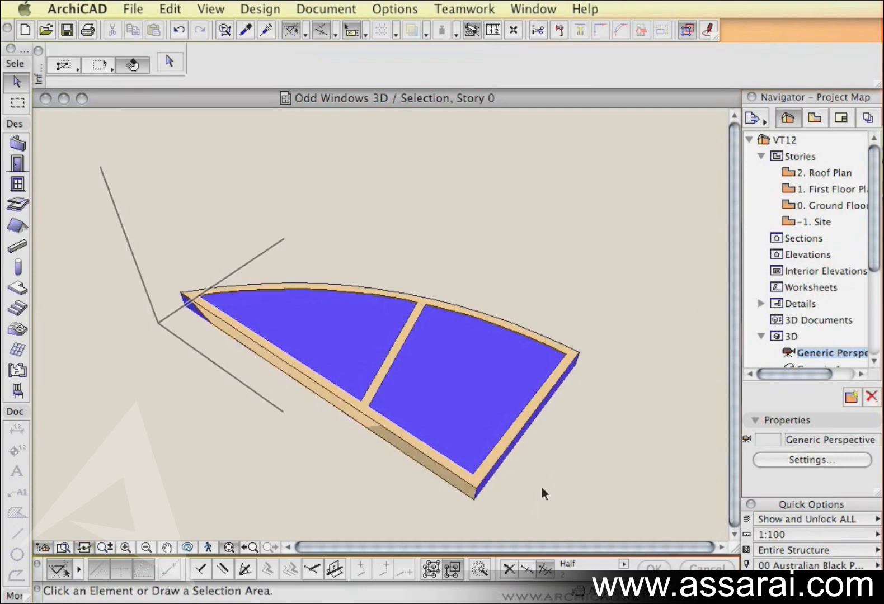
- Set the ID of the 100 thick slab covering the whole window outline to Wallhole
click(457, 401)
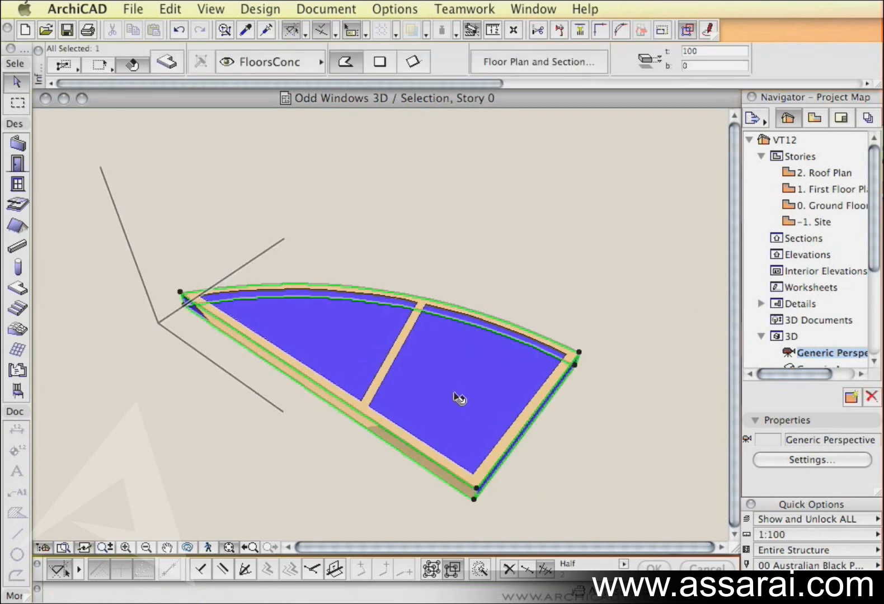
drag(493, 428, 479, 412)
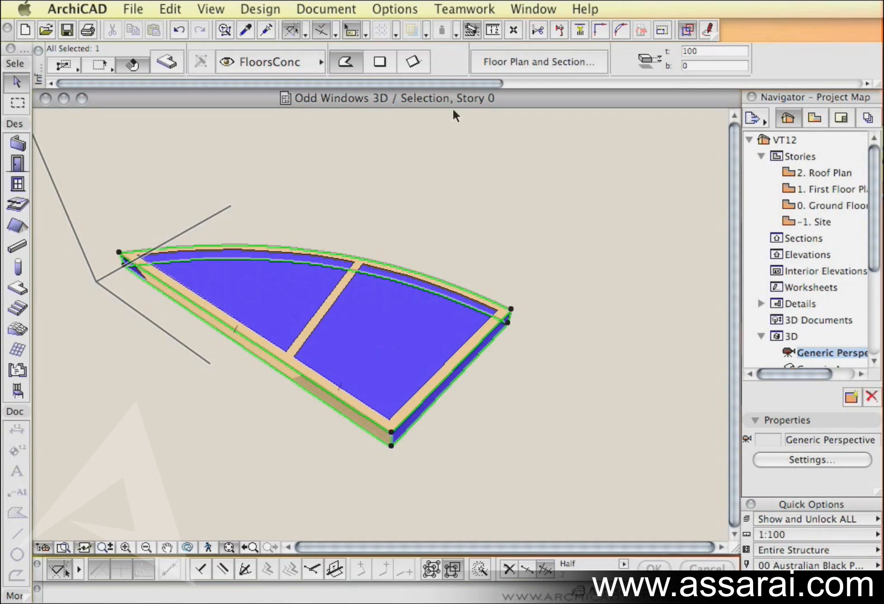
drag(433, 86, 789, 84)
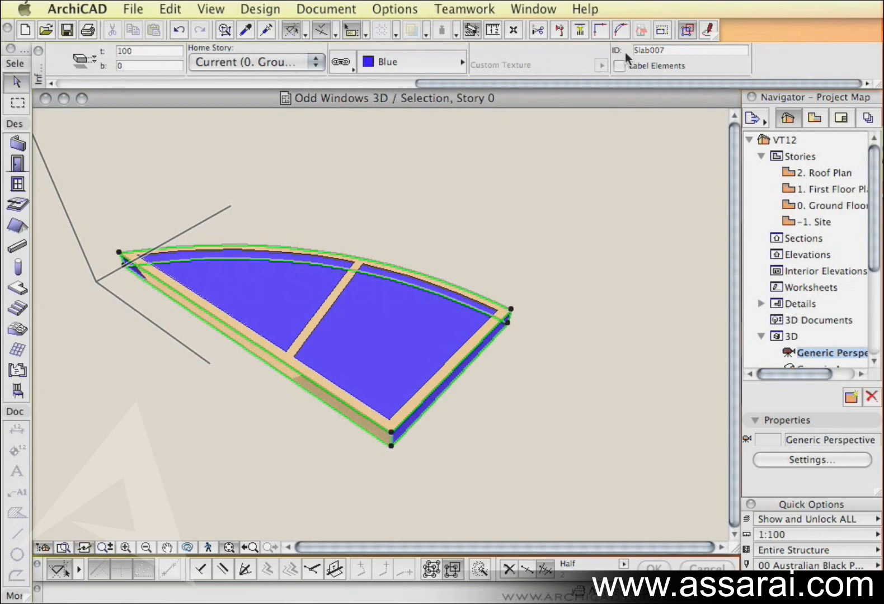
drag(670, 51, 617, 51)
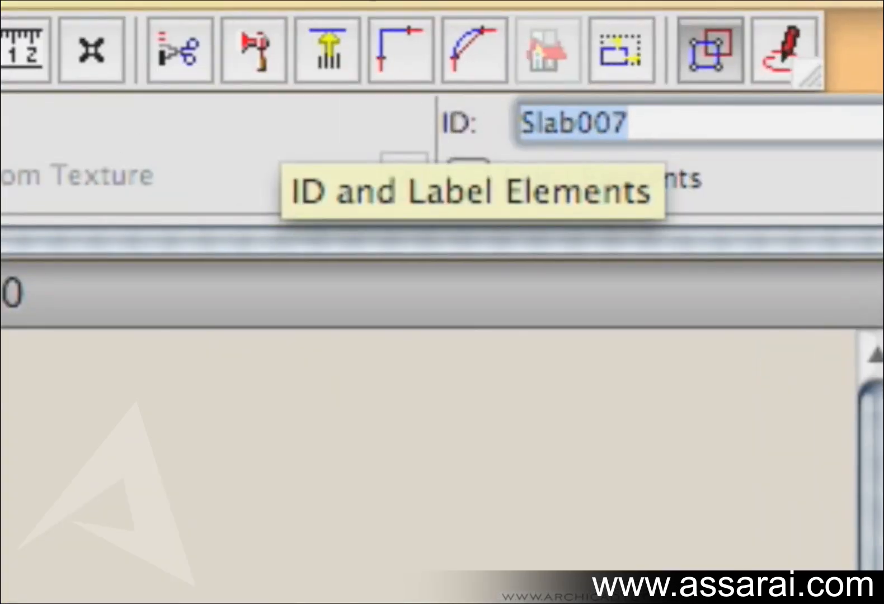
text(Wa)
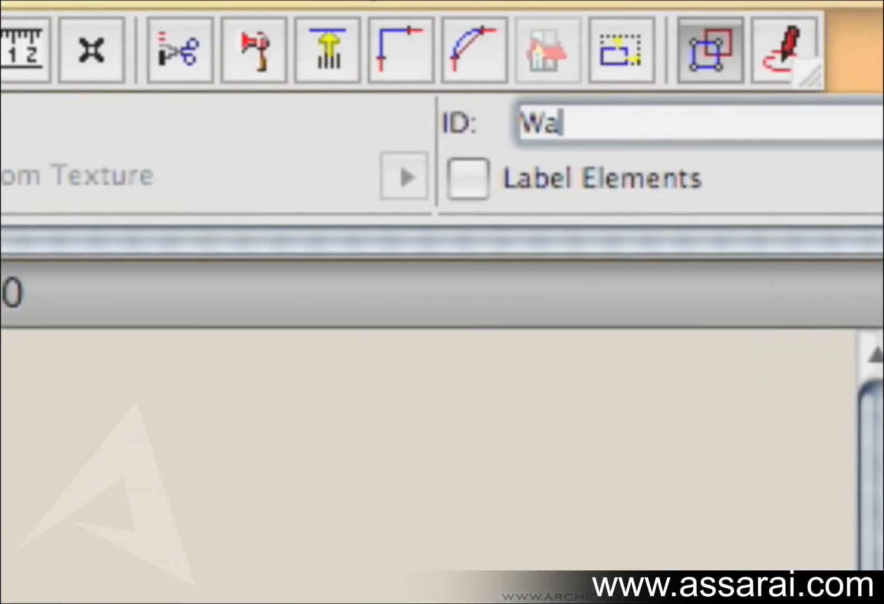
text(llhol)
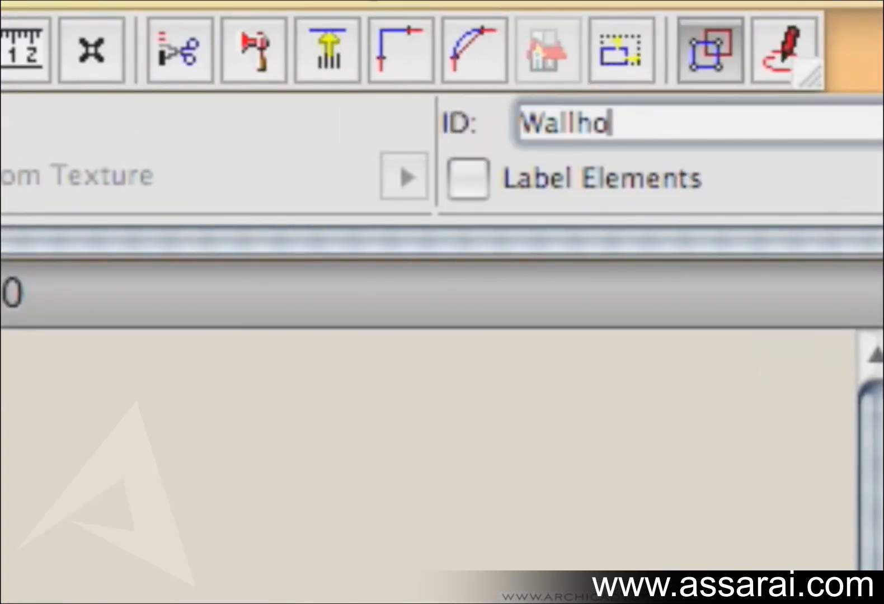
text(e)
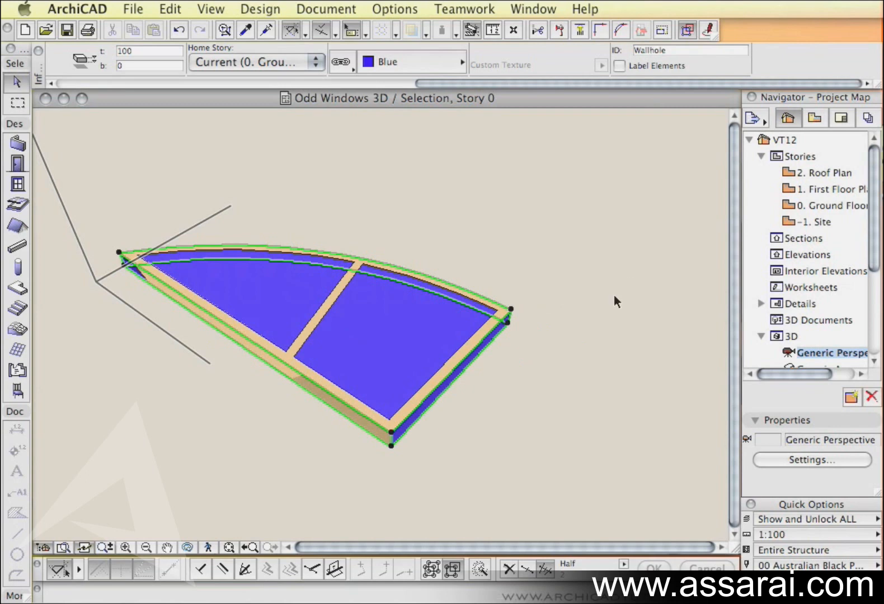
key(Escape)
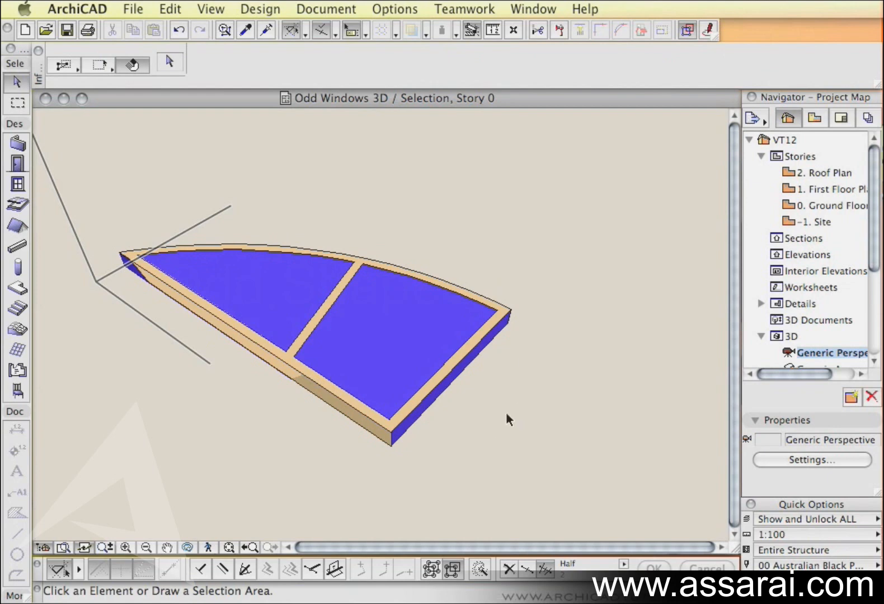
- Return to the floor plan, reselect all the curved window's elements and show the selection fitted in the 3D view
key(F2)
click(540, 434)
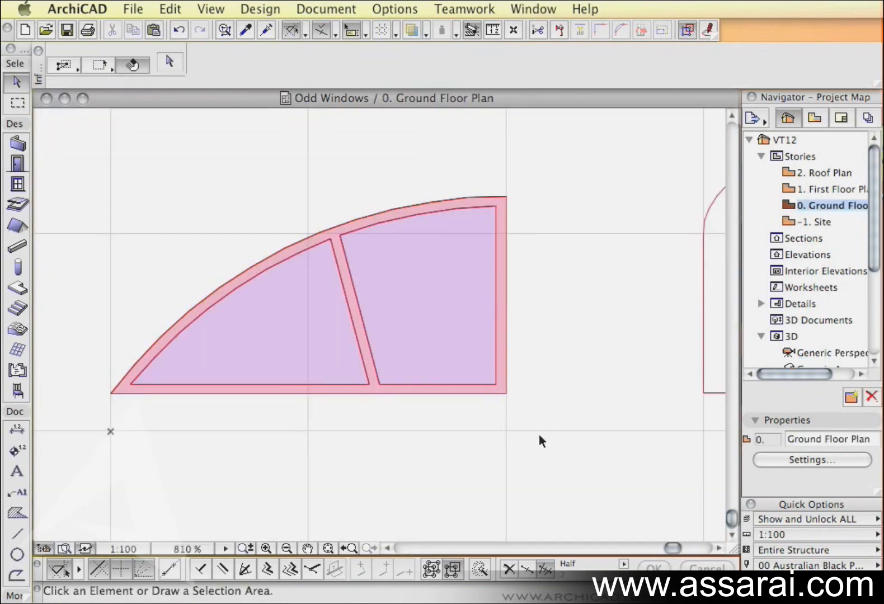
drag(566, 424, 83, 159)
click(83, 158)
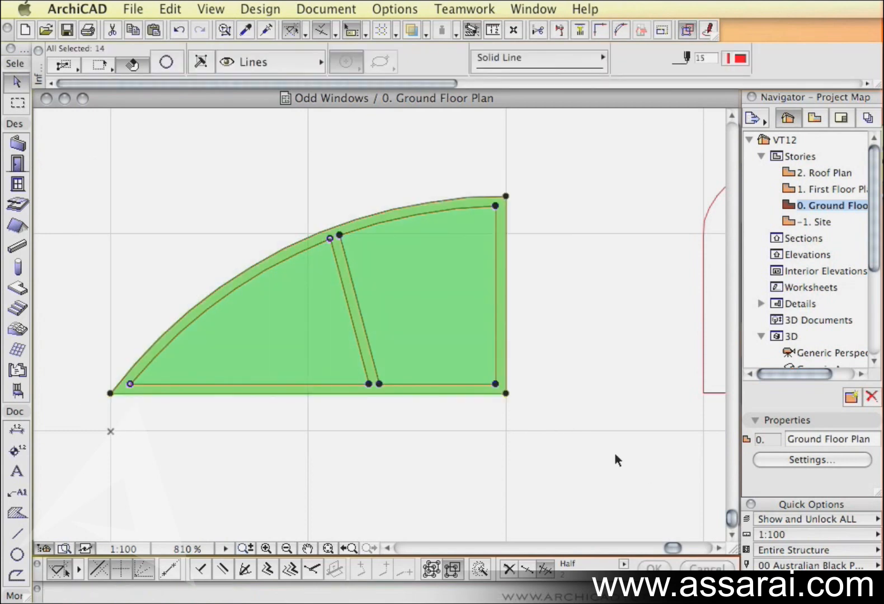
key(F5)
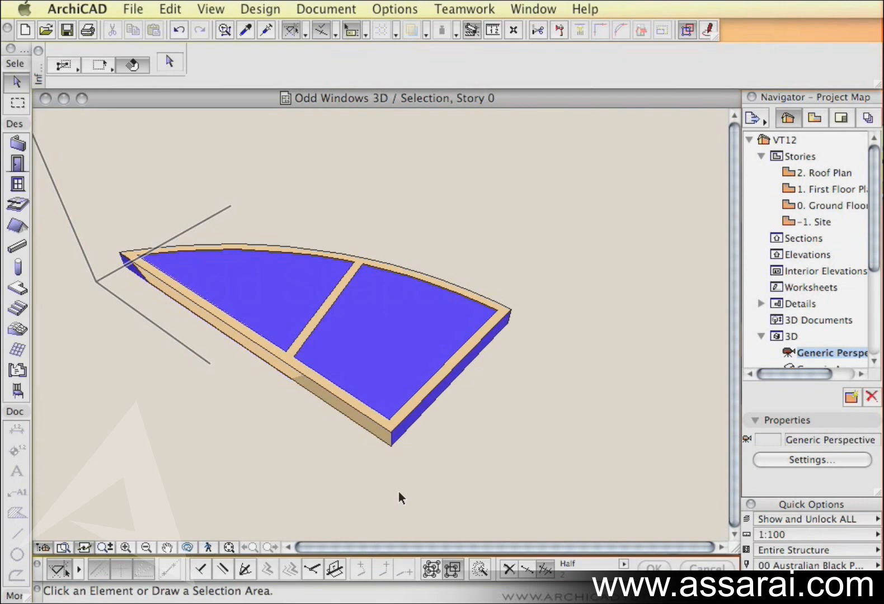
click(229, 547)
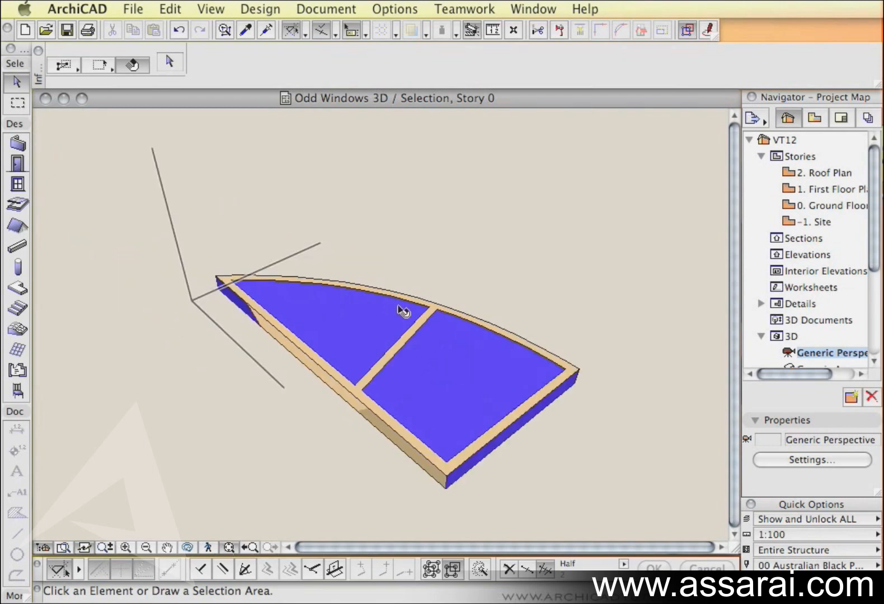
- Start saving the 3D model as an ArchiCAD object in the Xtras folder, reusing the file name Semi circ win.gsm as a base
click(138, 8)
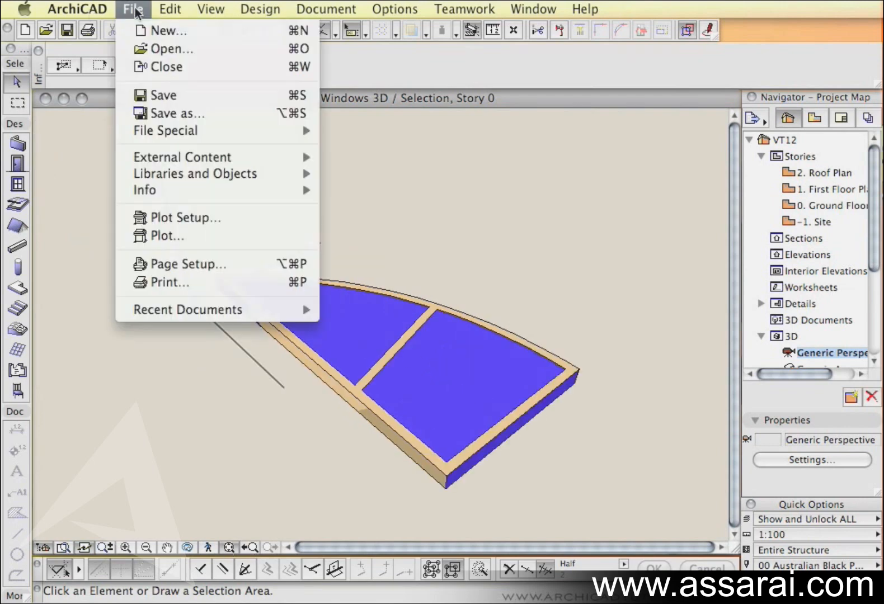
mouse_move(212, 175)
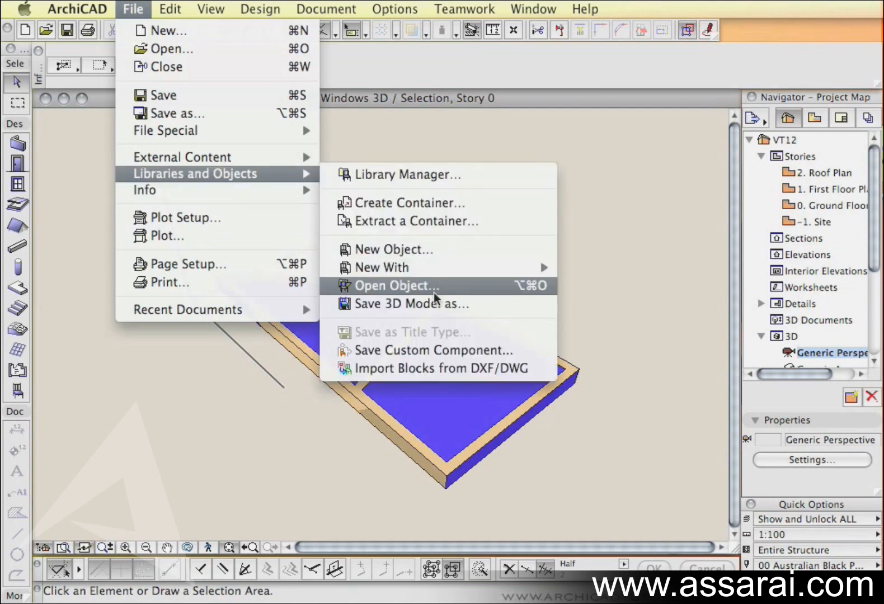
click(446, 306)
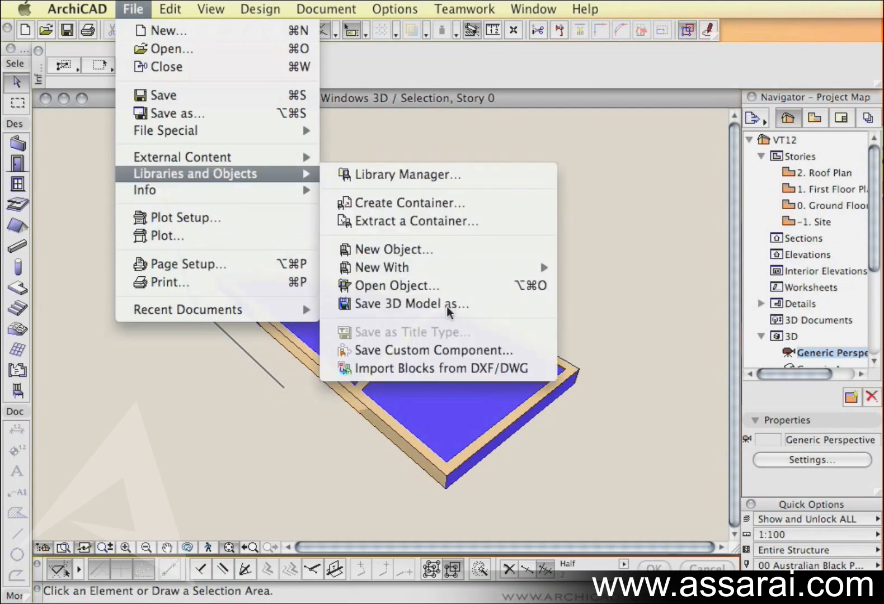
drag(522, 99, 319, 103)
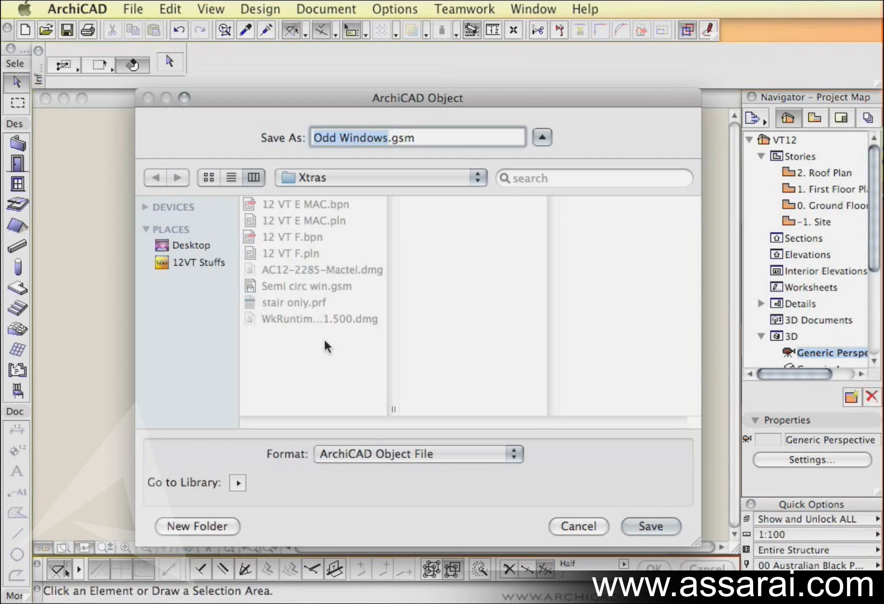
click(192, 263)
click(300, 266)
click(445, 285)
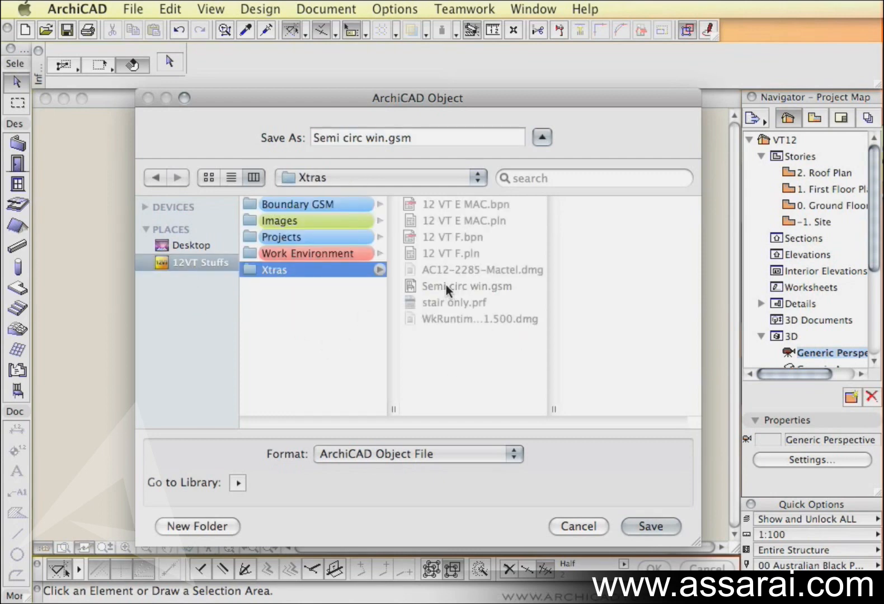
- Name the file Semi circ win WALLHOLE.gsm and save it as a window library part with an editable GDL script
click(384, 143)
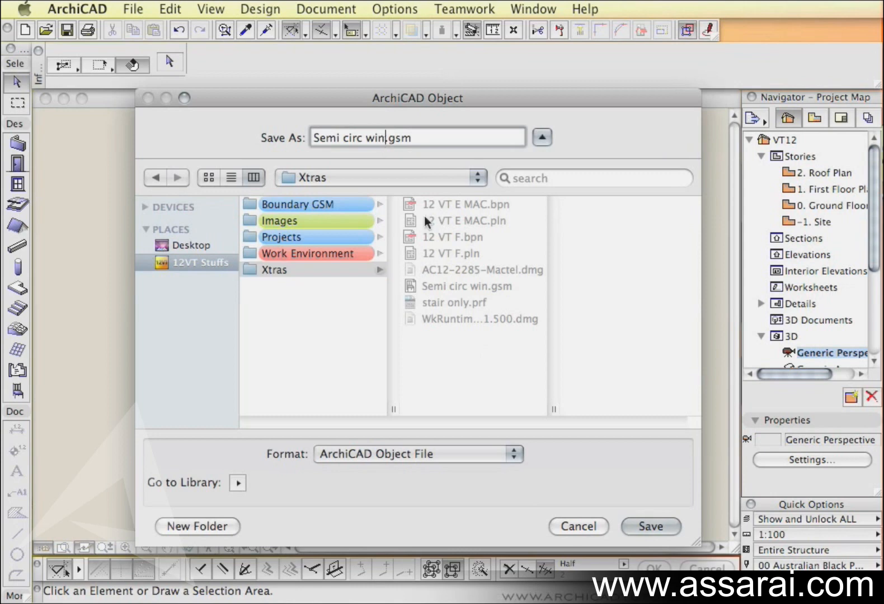
text(WALLHOLE)
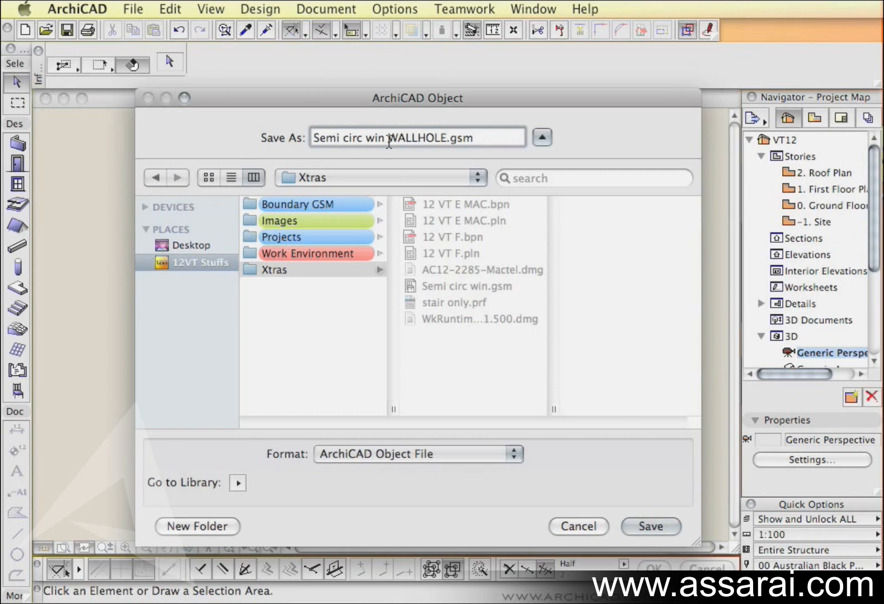
drag(453, 100, 380, 85)
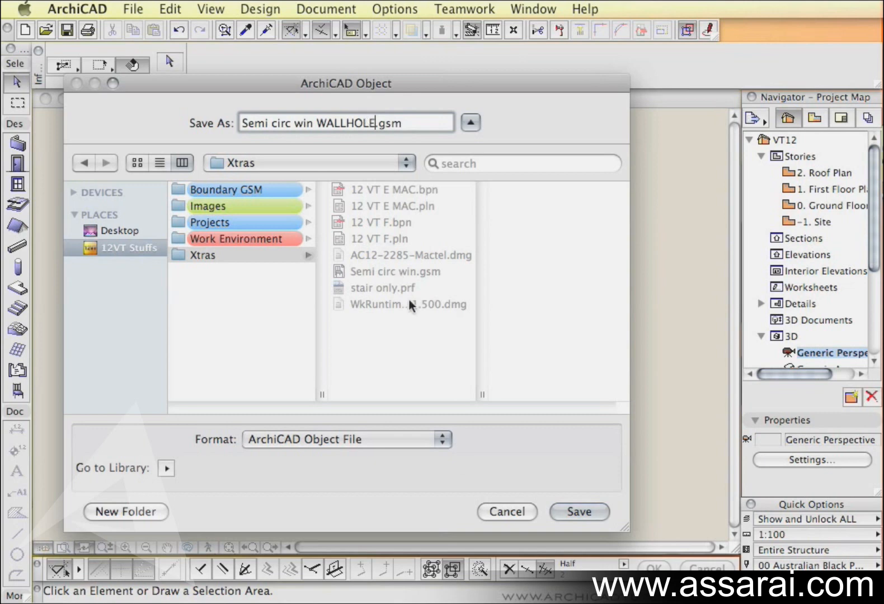
click(580, 511)
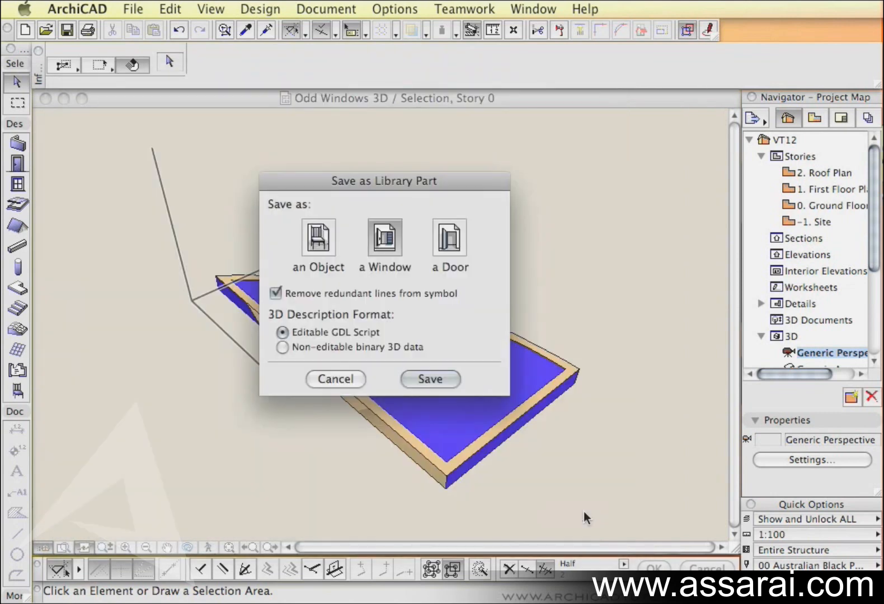
click(428, 380)
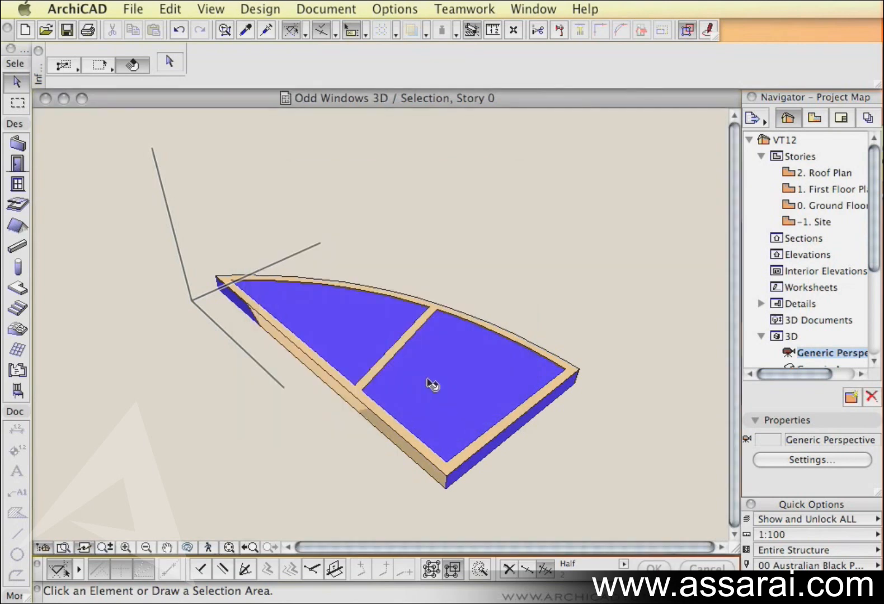
- Return to the wall on the ground floor plan and set the Window tool default to Semi circ win WALLHOLE from Other Windows
key(F2)
scroll(526, 323, down, 5)
click(529, 324)
scroll(557, 271, down, 4)
middle_drag(540, 262, 430, 445)
middle_drag(658, 351, 427, 342)
scroll(412, 350, up, 2)
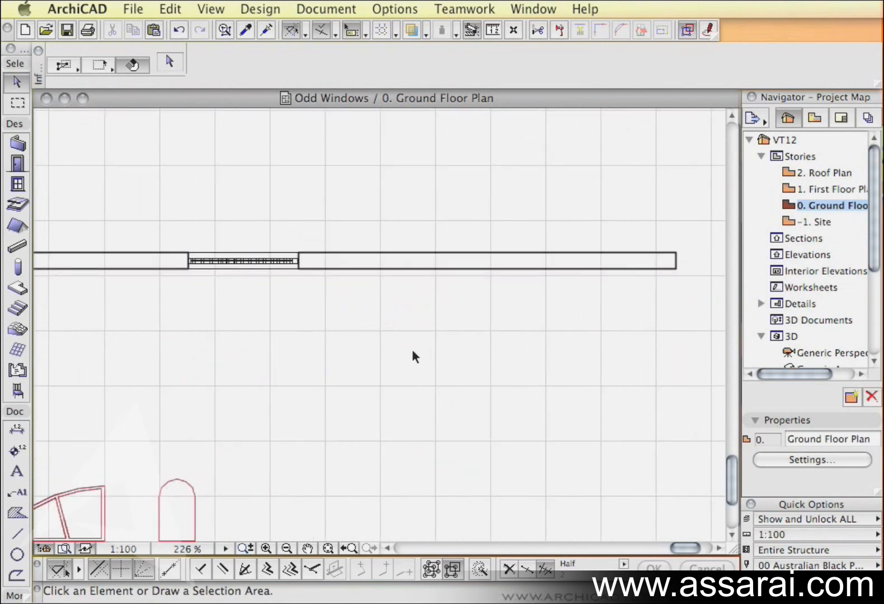
double_click(17, 184)
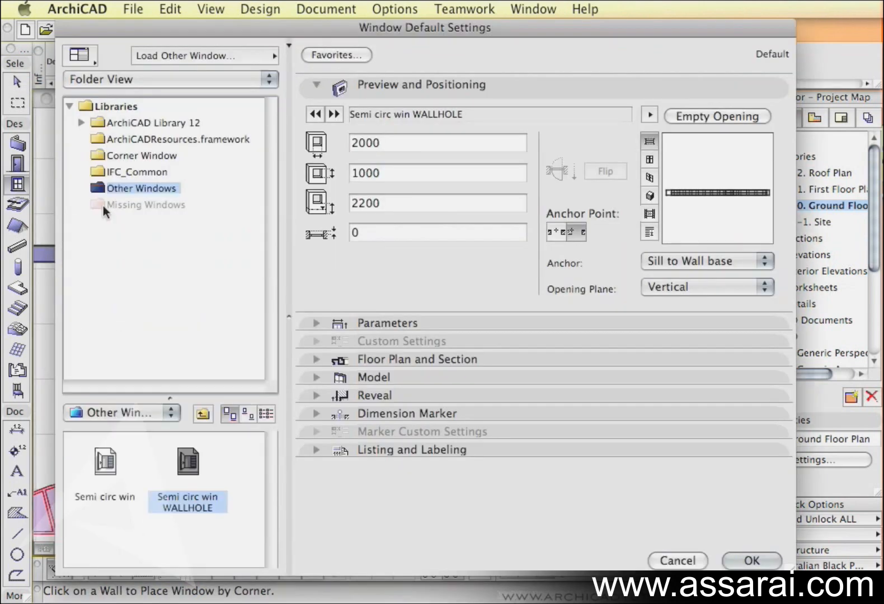
click(114, 467)
click(176, 501)
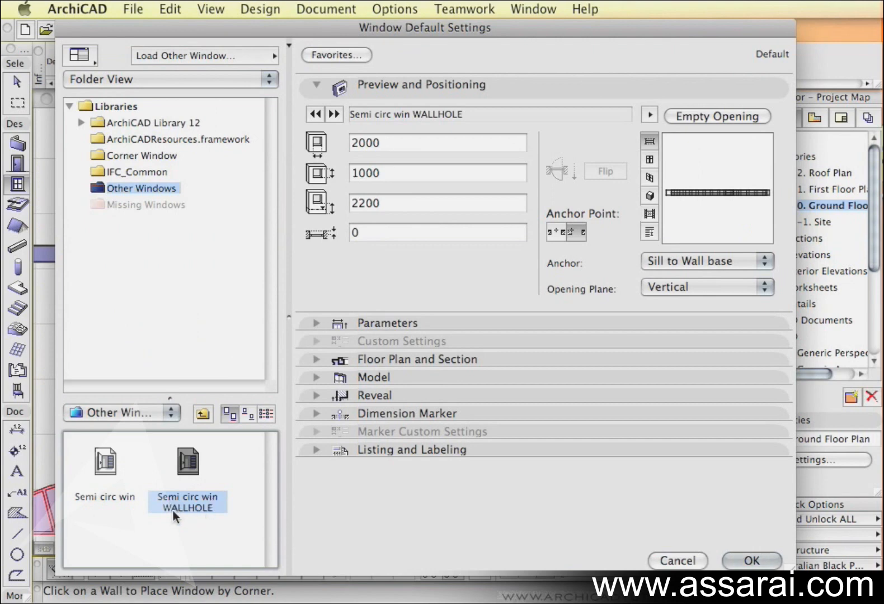
click(751, 560)
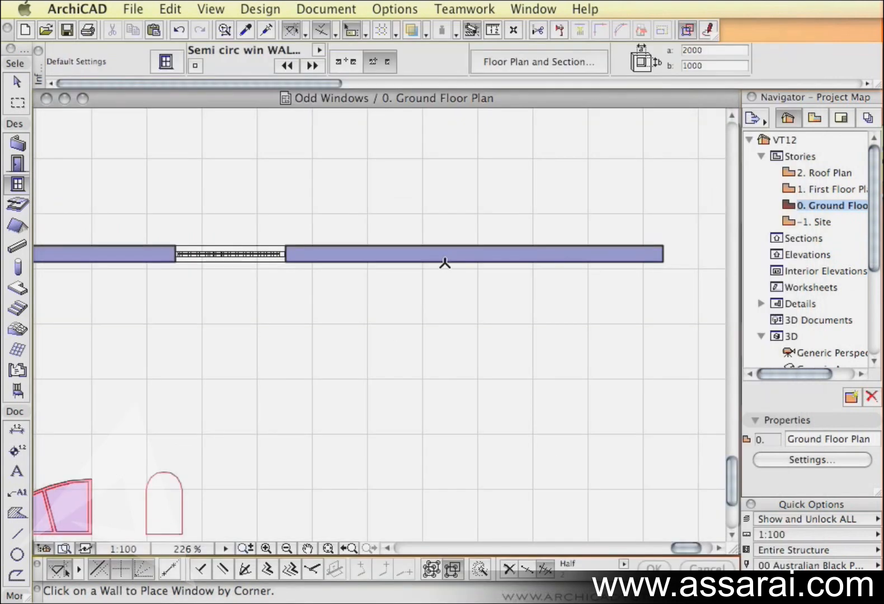
- Place the Semi circ win WALLHOLE window in the solid stretch of wall beside the existing window
click(444, 259)
click(462, 343)
click(462, 342)
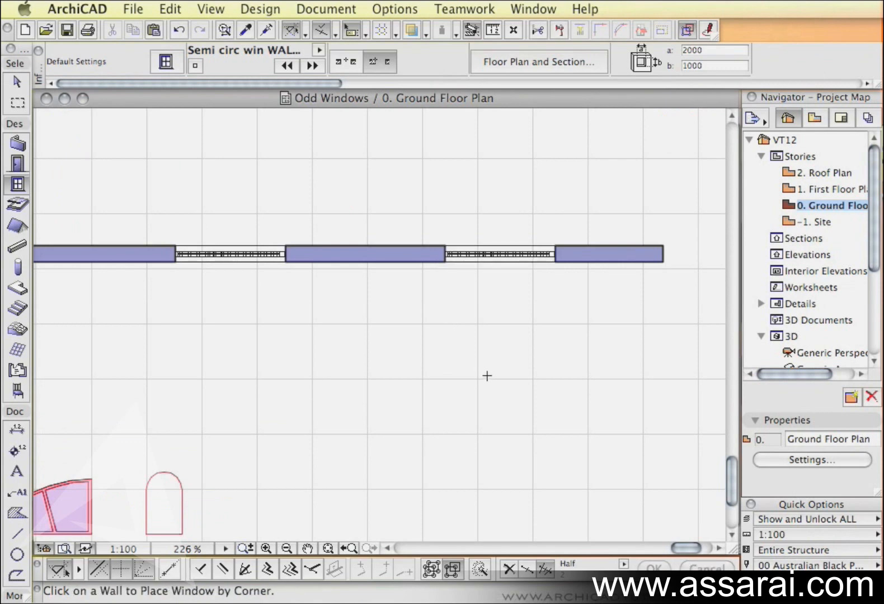
- Show the whole model in 3D and compare the wall openings of the two placed windows up close
key(F3)
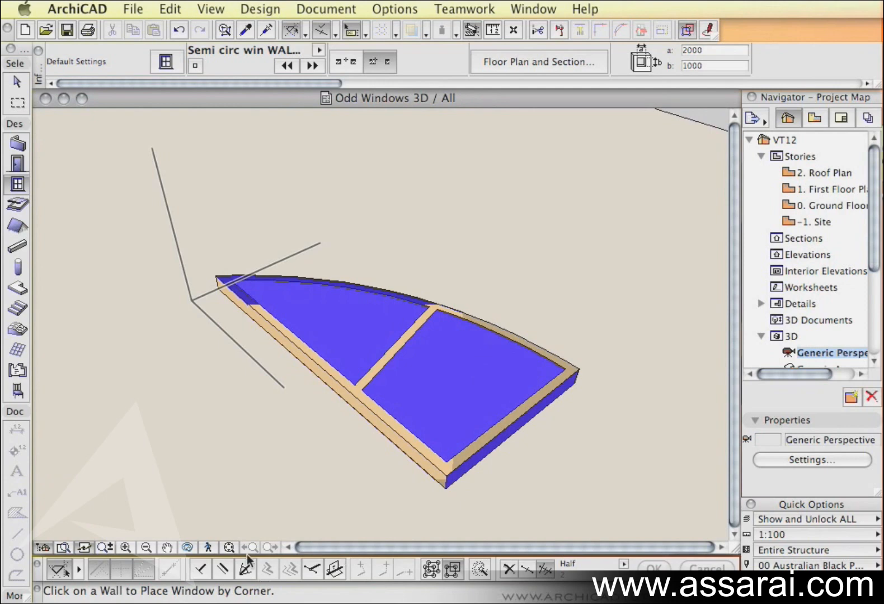
click(228, 547)
middle_drag(463, 315, 450, 370)
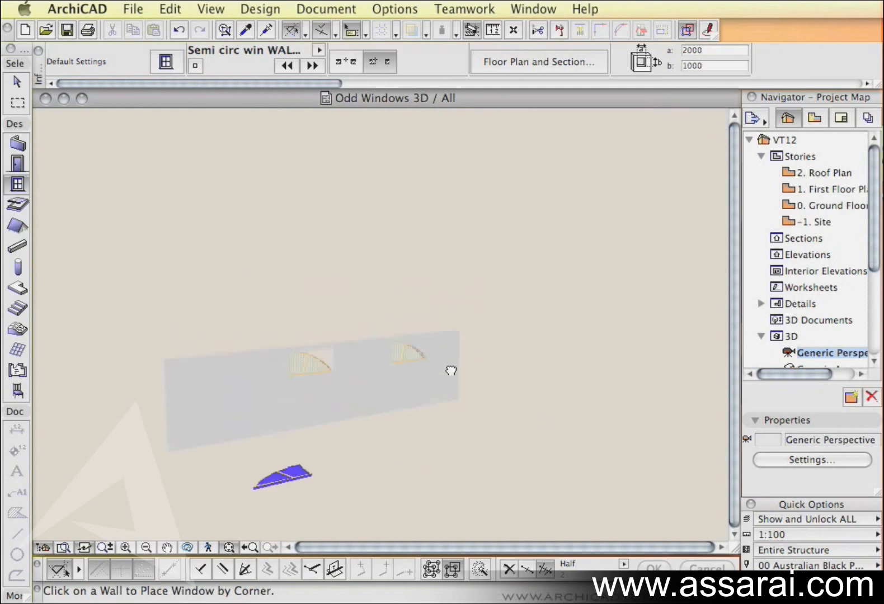
scroll(436, 342, up, 5)
scroll(395, 370, up, 5)
shift+middle_drag(552, 349, 275, 332)
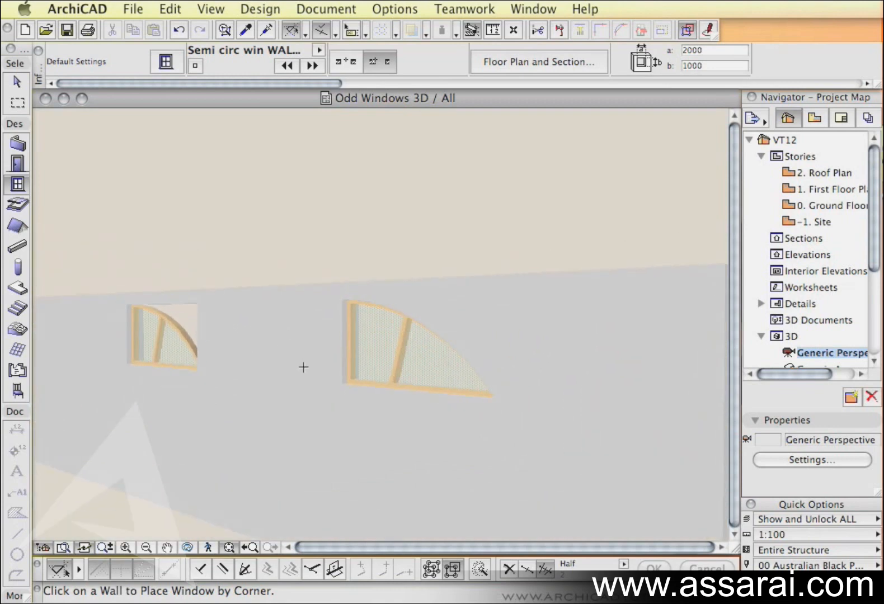
scroll(302, 367, up, 3)
shift+middle_drag(293, 379, 381, 311)
shift+middle_drag(471, 349, 463, 349)
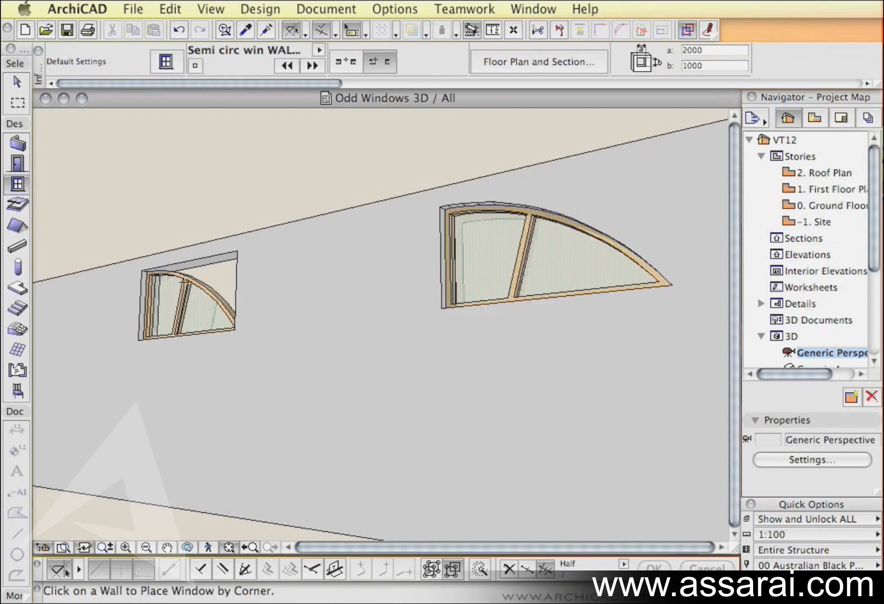
- Return to the ground floor plan and create a slab filling the arched outline beside the curved window
shift+middle_drag(355, 305, 355, 326)
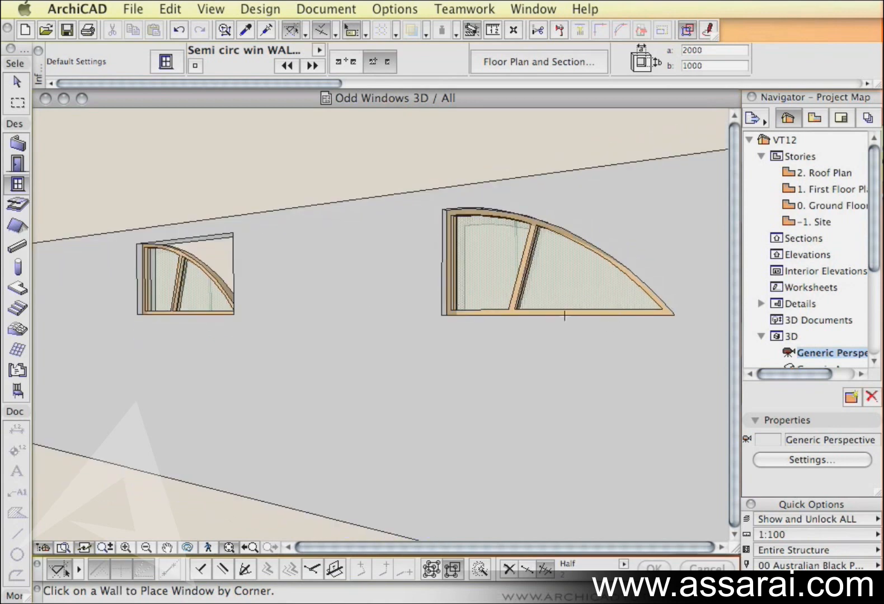
shift+middle_drag(564, 272, 443, 286)
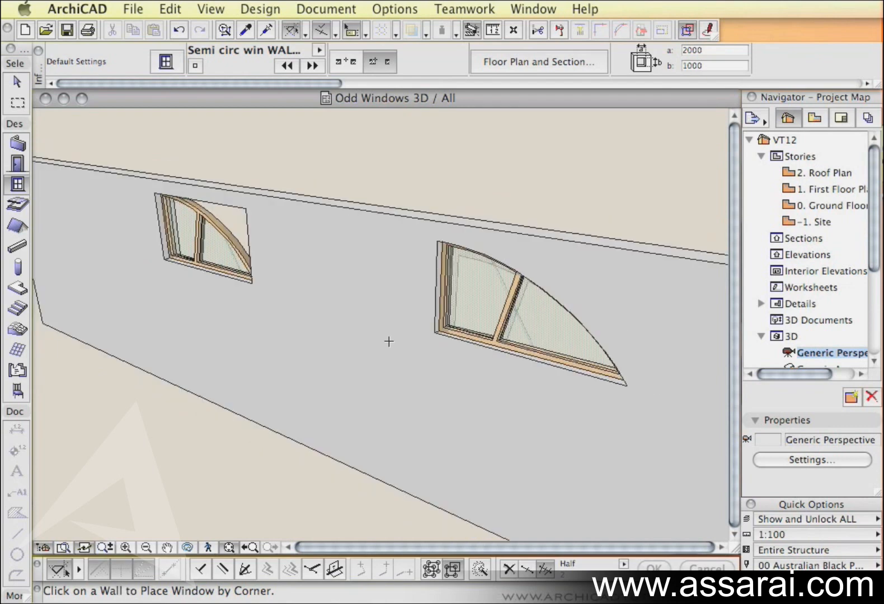
key(F2)
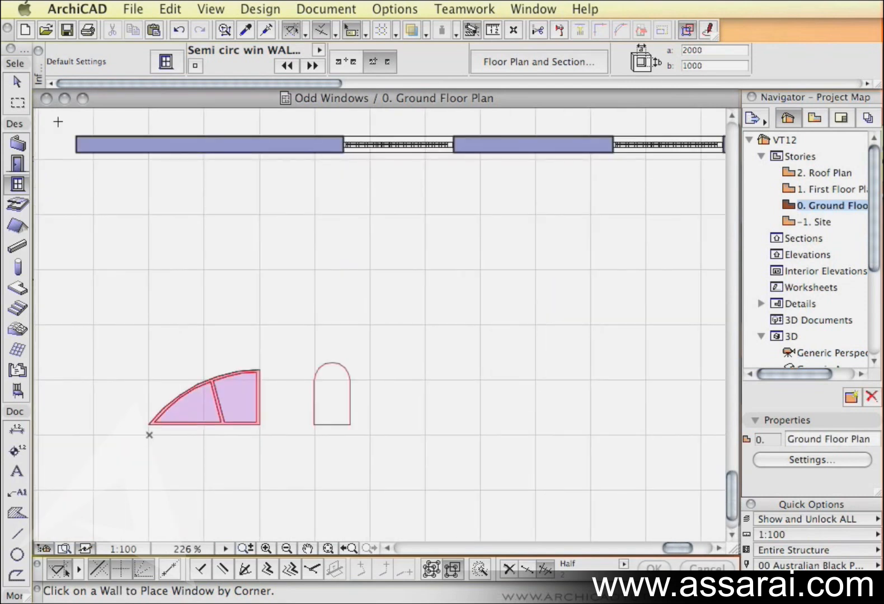
click(20, 85)
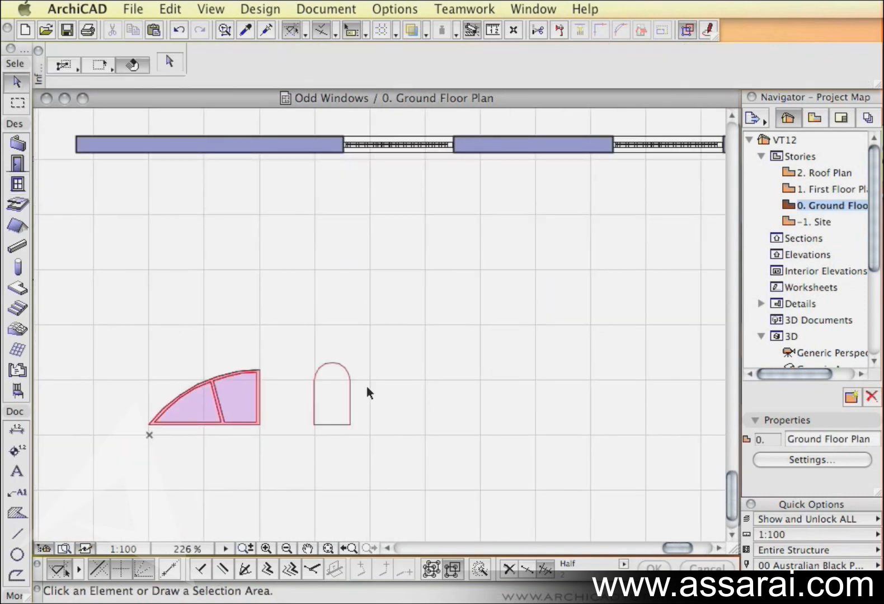
scroll(367, 386, up, 5)
middle_drag(479, 364, 466, 300)
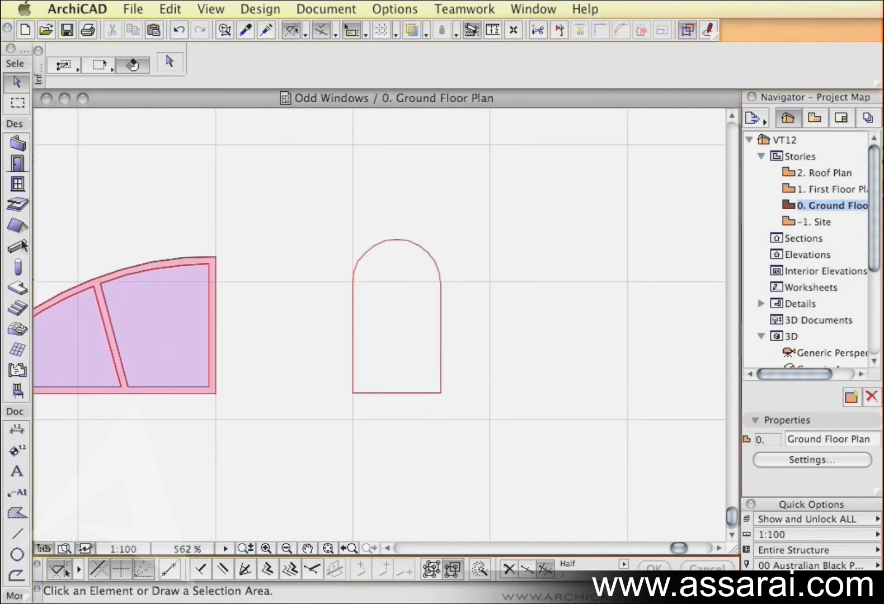
click(17, 288)
scroll(454, 347, up, 2)
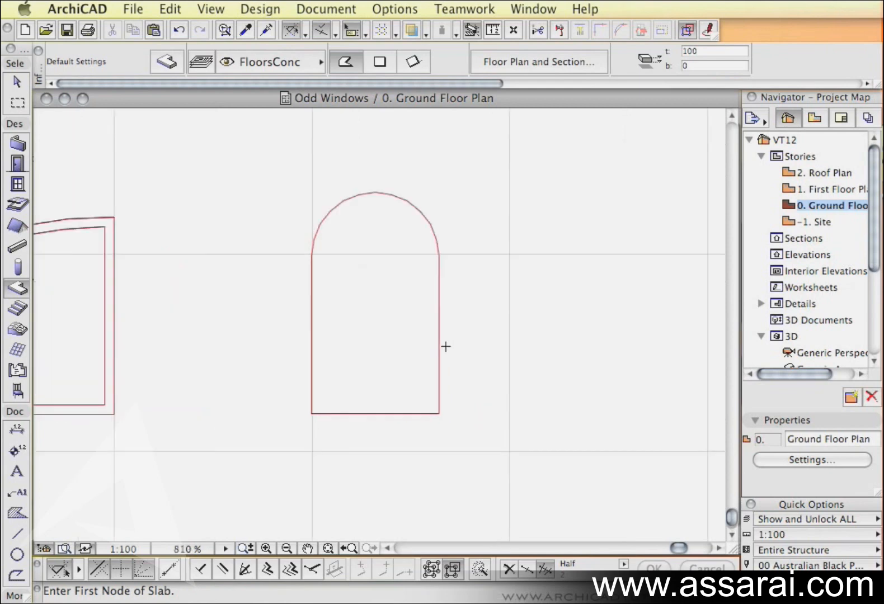
click(380, 377)
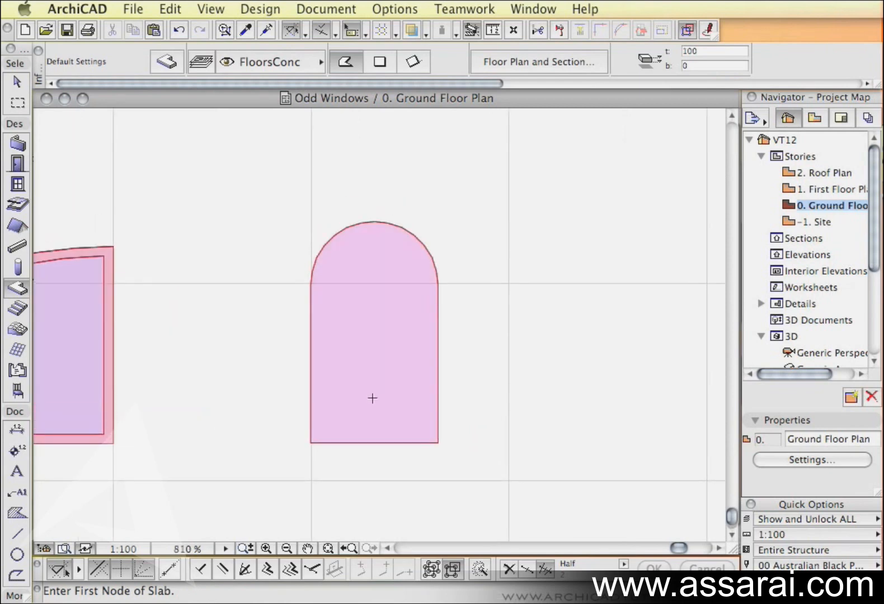
- Select the new arched slab and set its ID to Wallhole
click(18, 82)
click(380, 327)
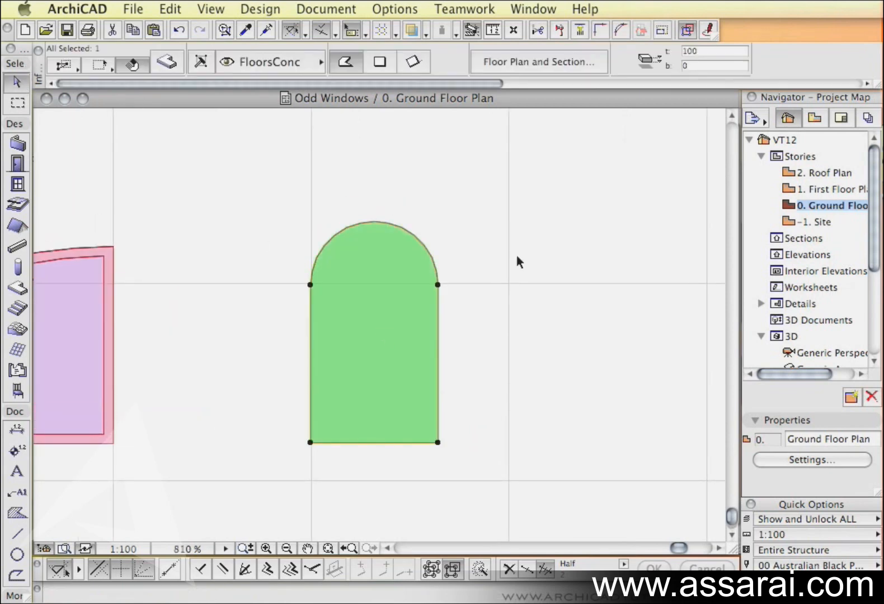
scroll(521, 75, right, 5)
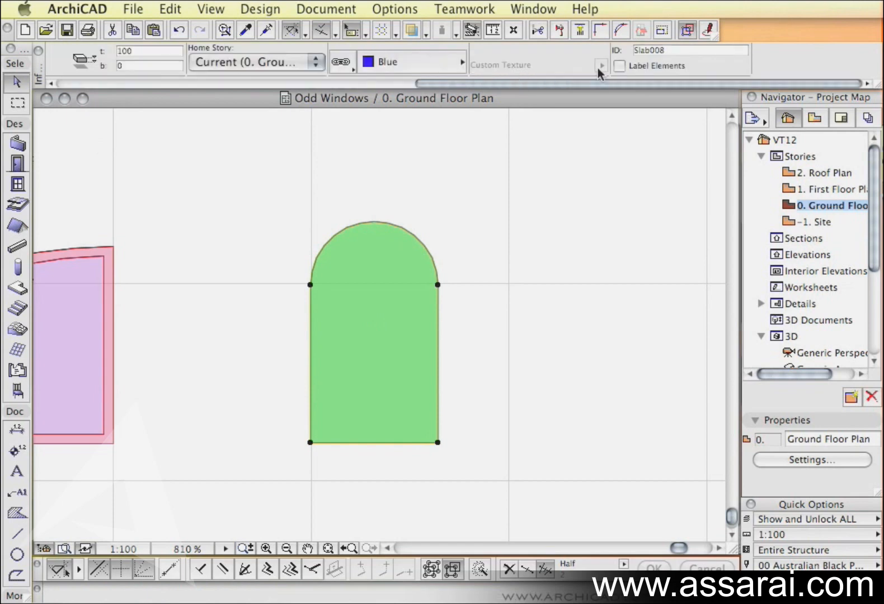
drag(682, 53, 604, 48)
text(W)
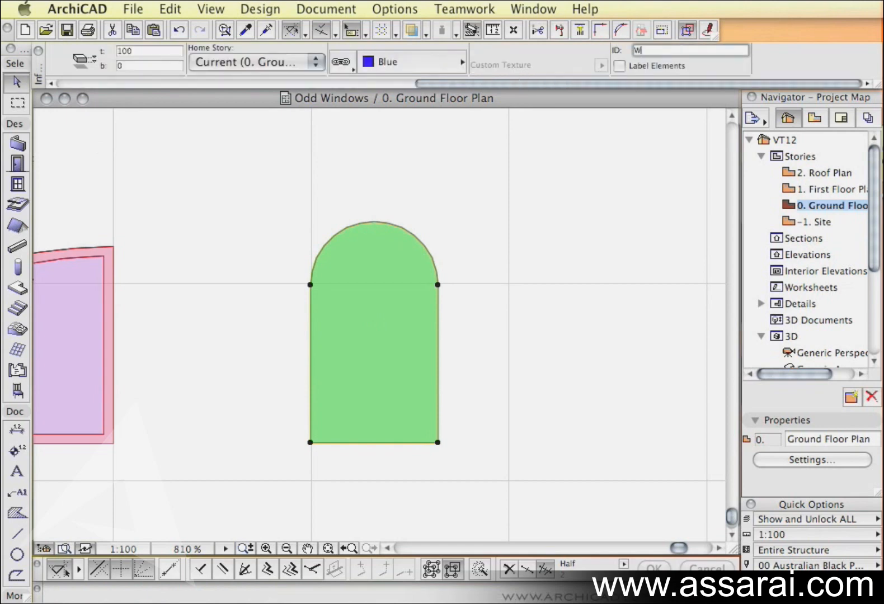
text(allhole)
- Show only the arched slab in 3D, fitted to the view, and start saving its 3D model as an object
key(F5)
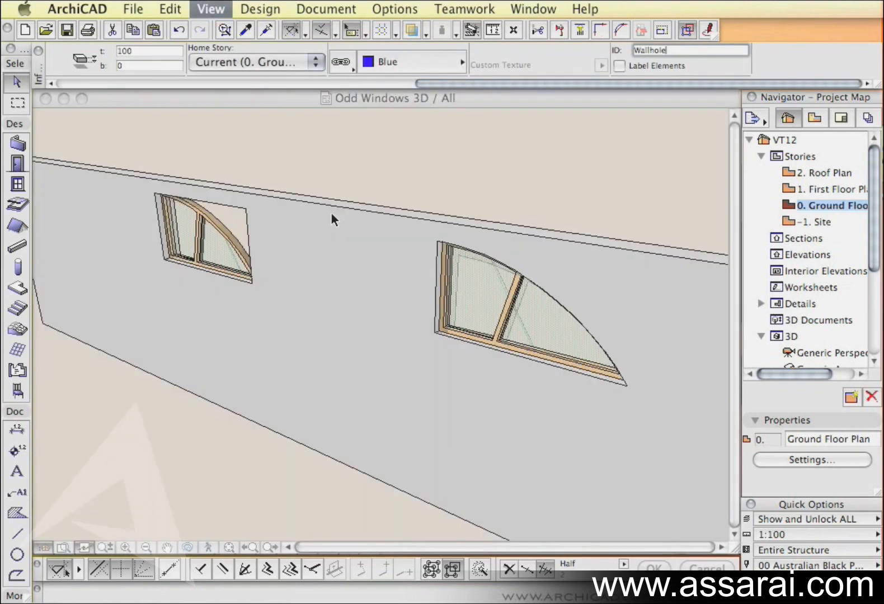
click(228, 547)
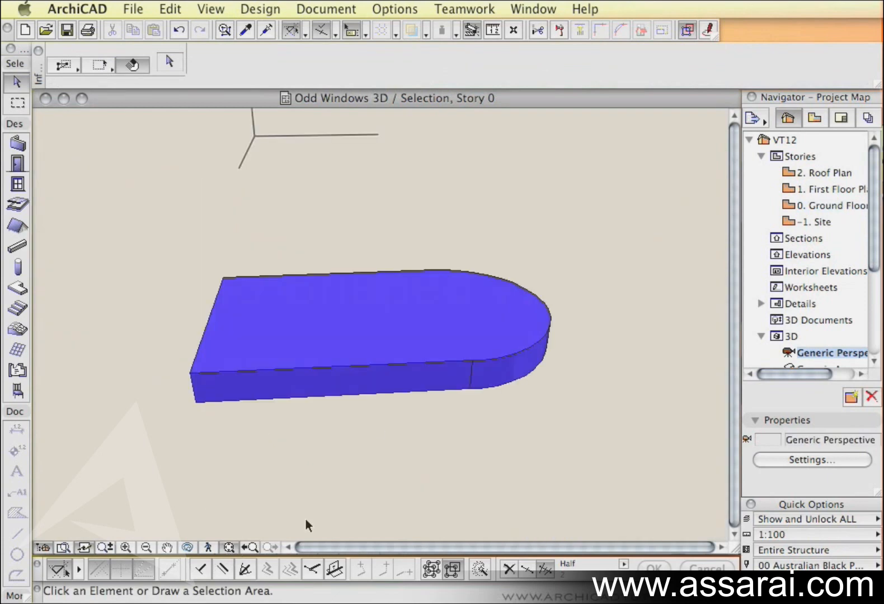
click(137, 9)
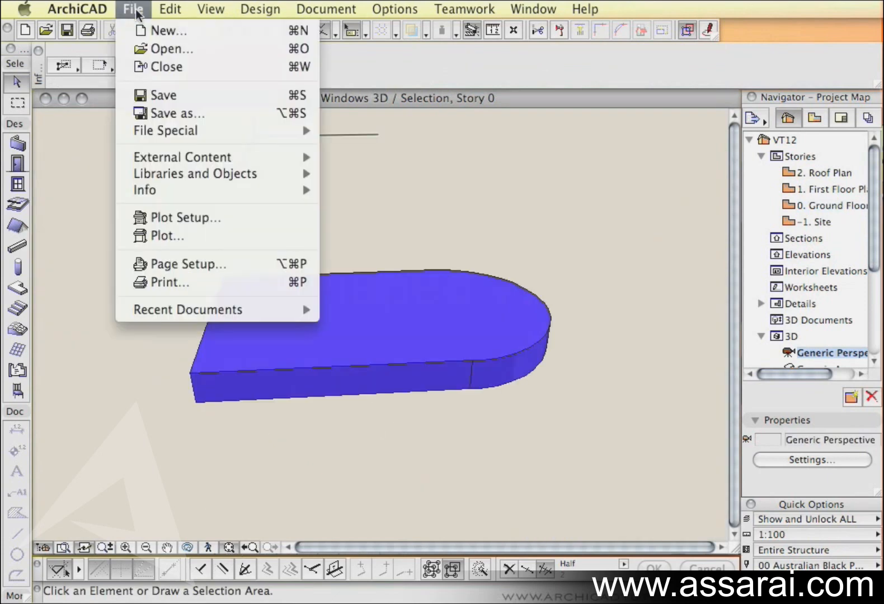
mouse_move(211, 179)
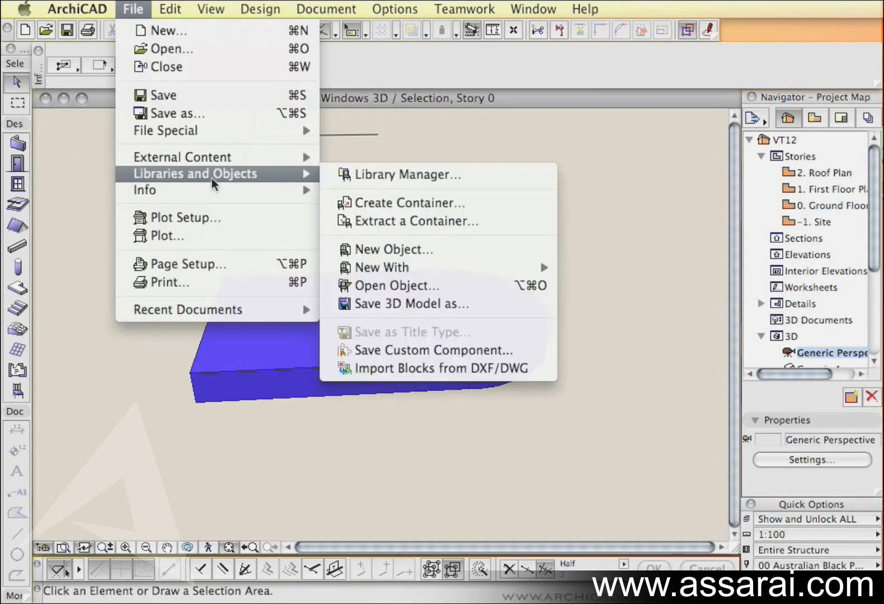
click(429, 303)
drag(489, 108, 339, 89)
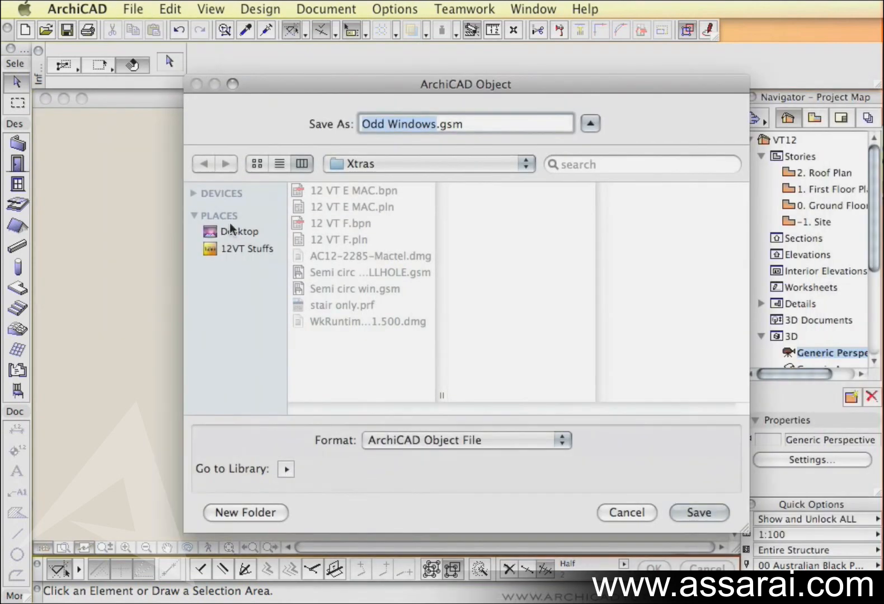
- Name the file Wallhole.gsm in the Xtras folder and save it as a window library part with an editable GDL script
click(240, 249)
click(352, 258)
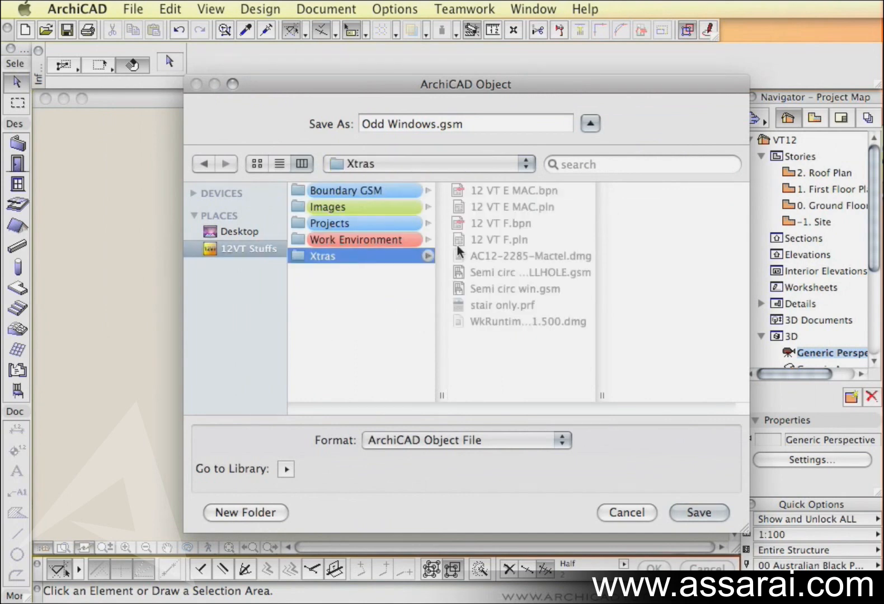
click(435, 130)
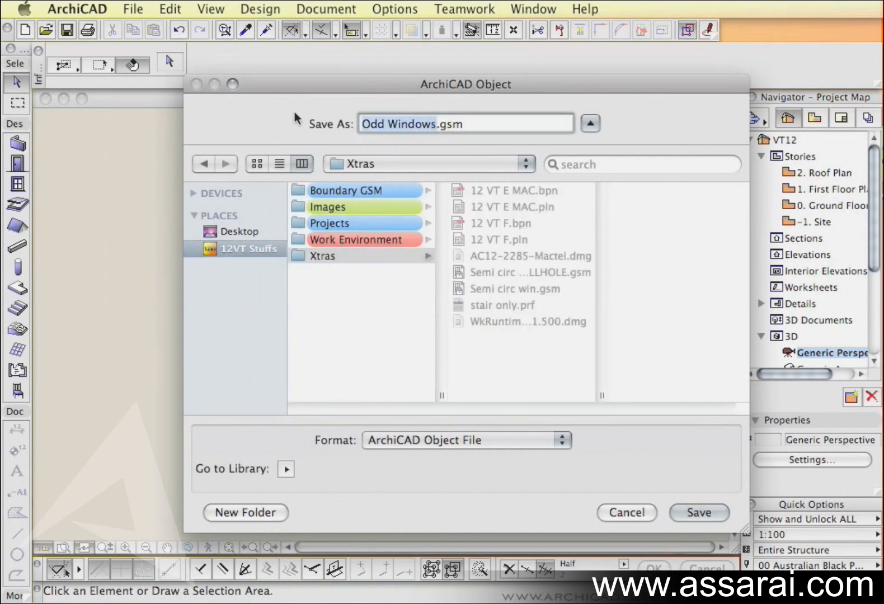
text(Wallhole)
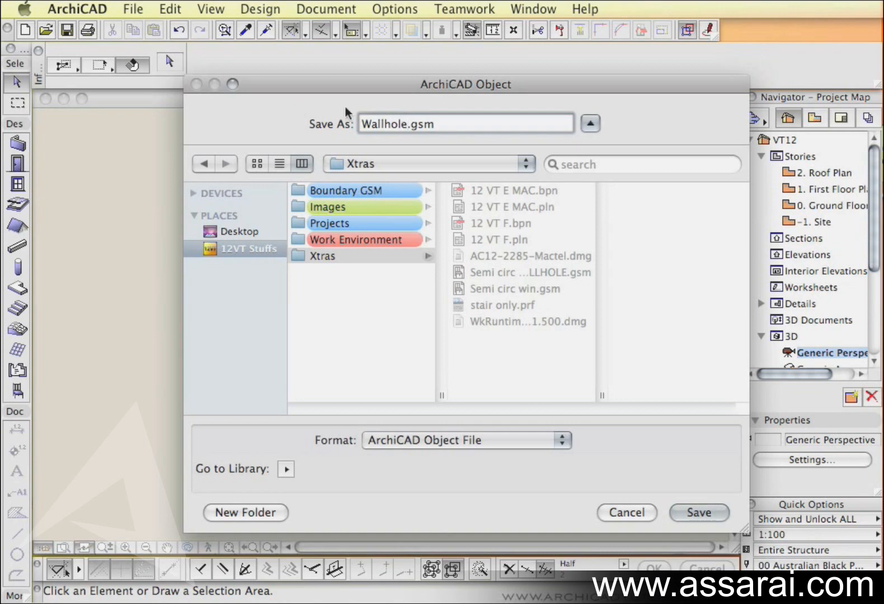
drag(453, 85, 390, 69)
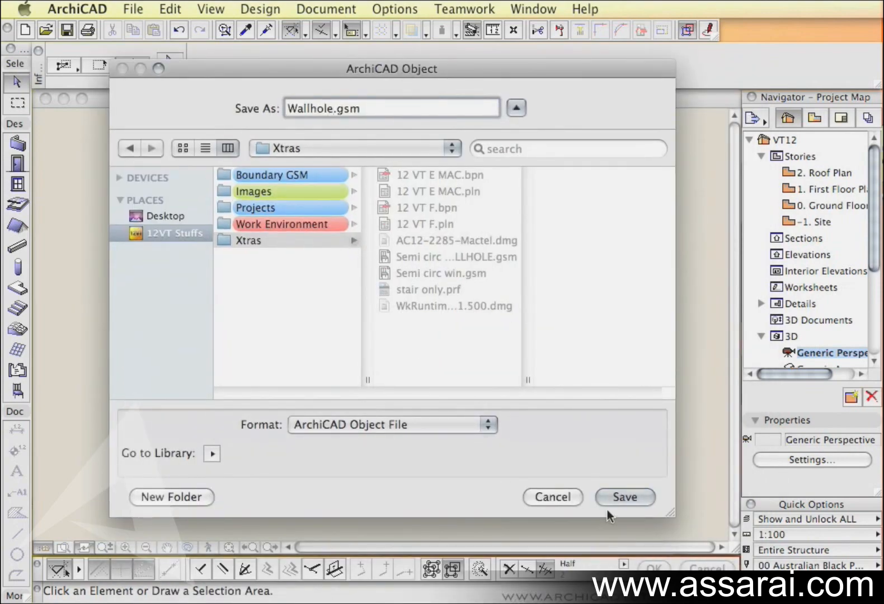
click(619, 496)
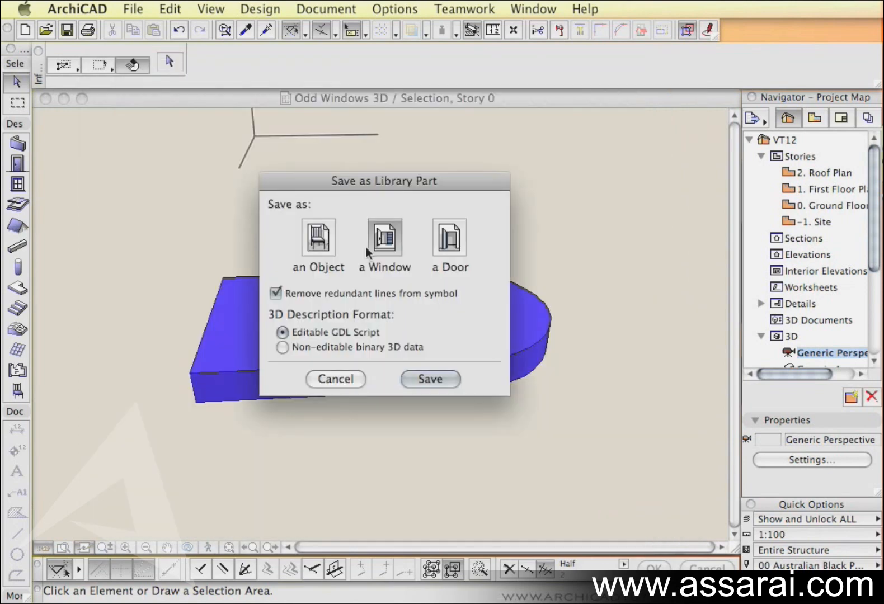
click(436, 380)
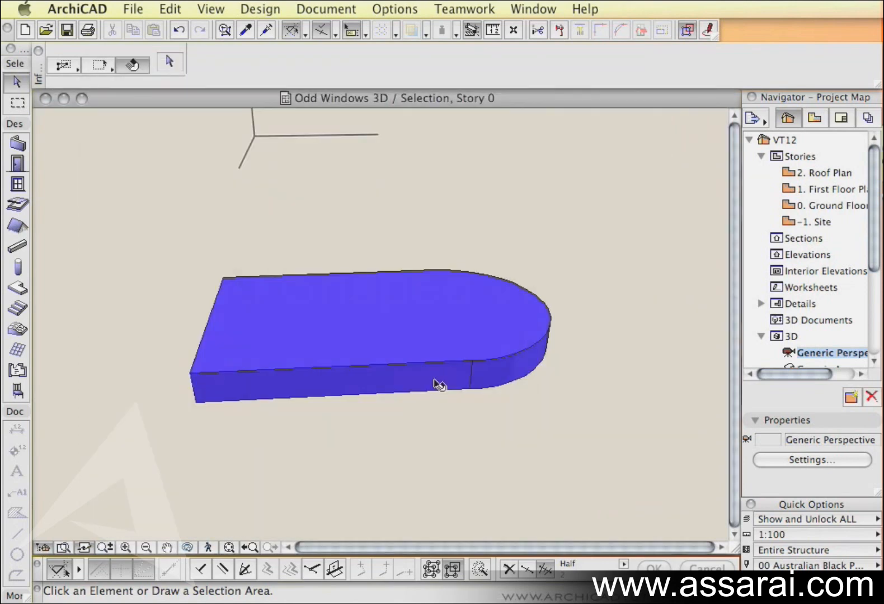
- Return to the wall on the ground floor plan and set the Window tool default to Wallhole from Other Windows
key(F2)
click(572, 335)
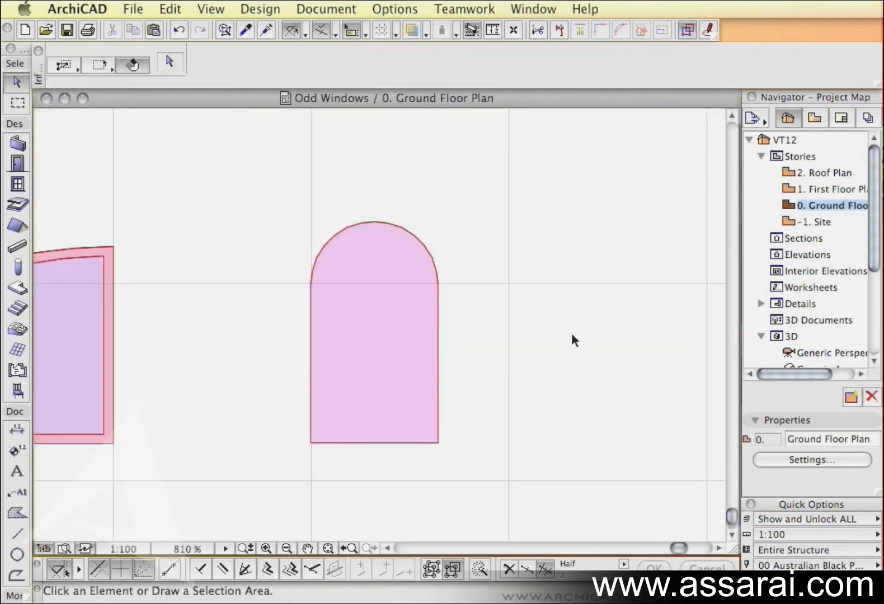
scroll(572, 333, down, 5)
middle_drag(531, 243, 476, 402)
middle_drag(430, 276, 435, 326)
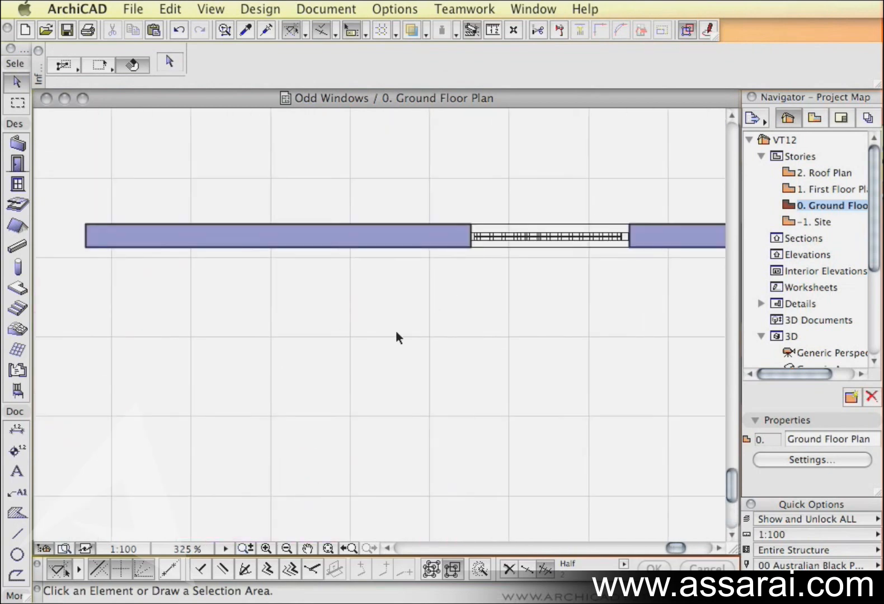
scroll(382, 323, down, 2)
middle_drag(381, 321, 449, 310)
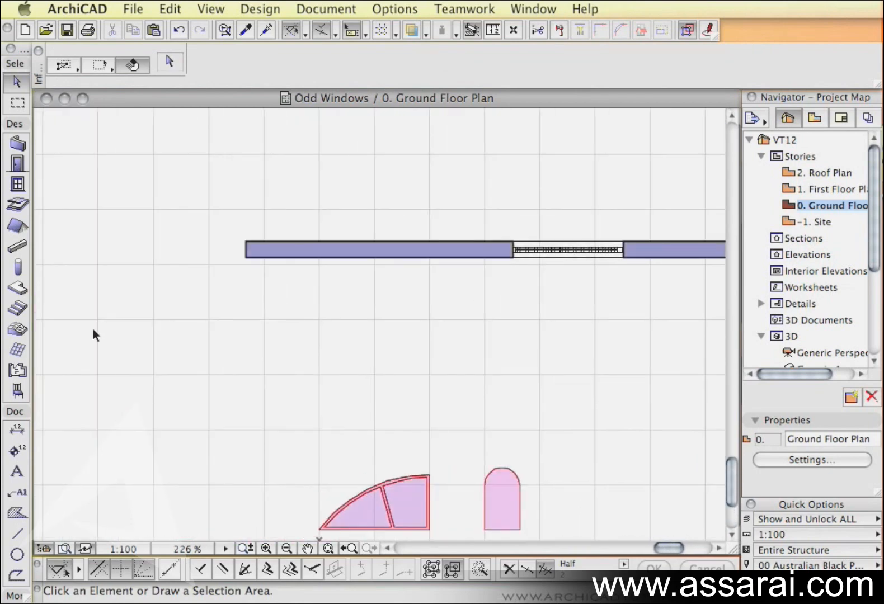
double_click(19, 184)
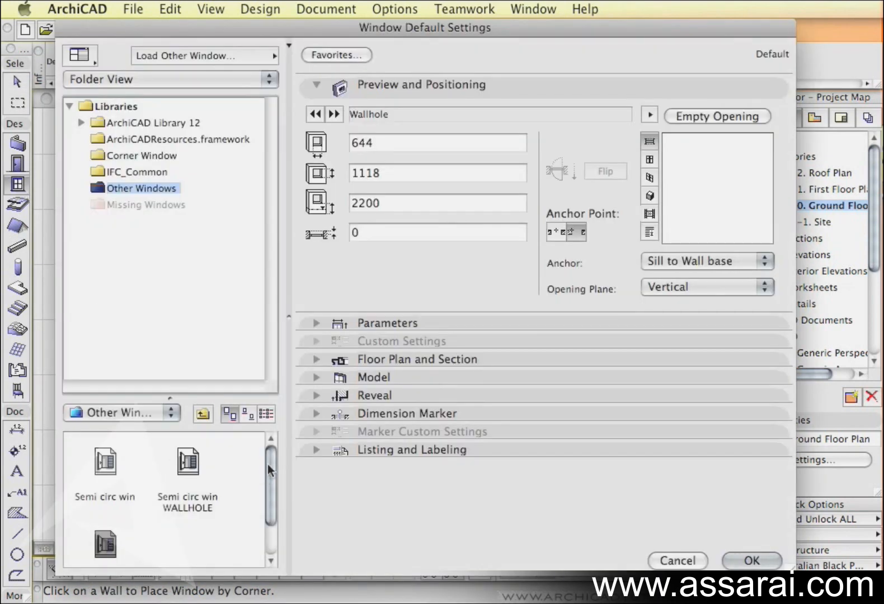
drag(267, 464, 268, 515)
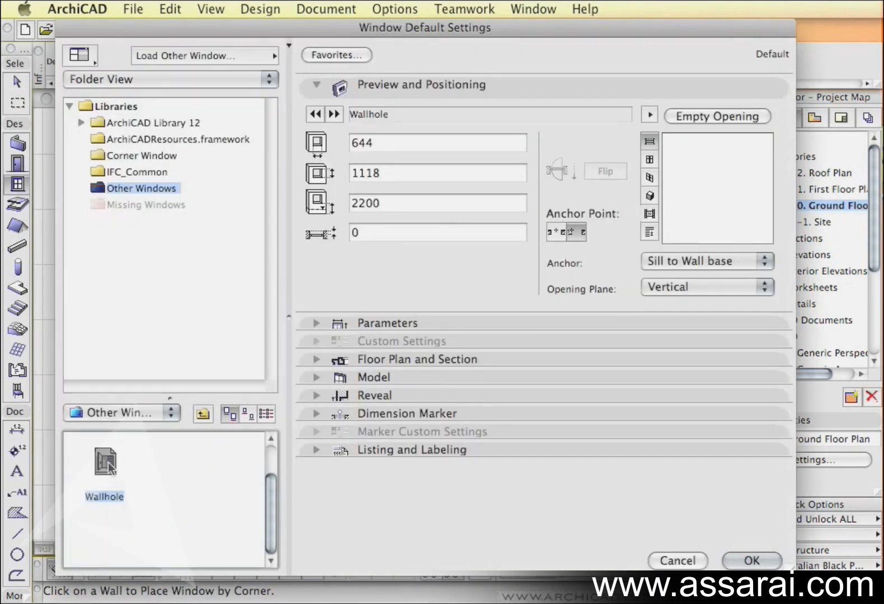
click(751, 560)
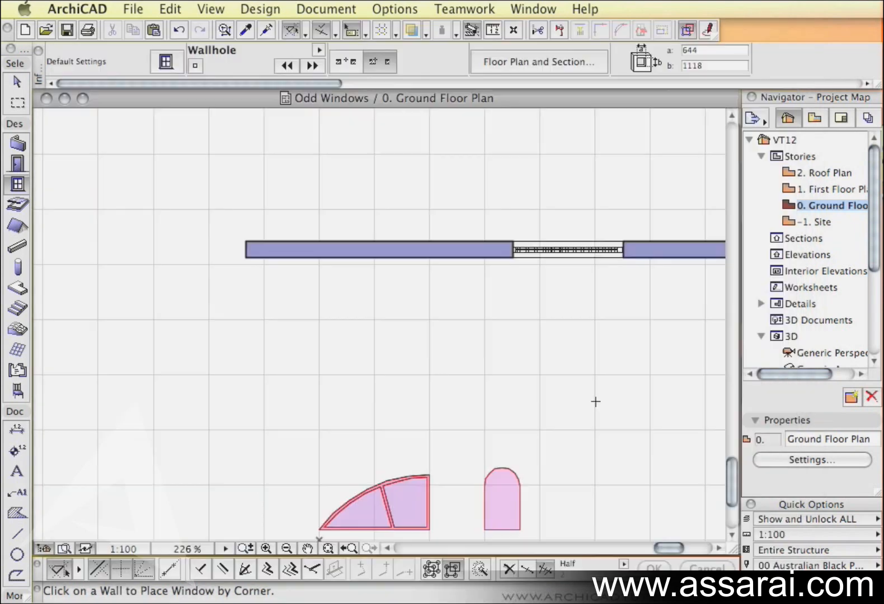
- Place the Wallhole window by its centre point in the solid end stretch of wall and show the whole model in 3D
click(388, 258)
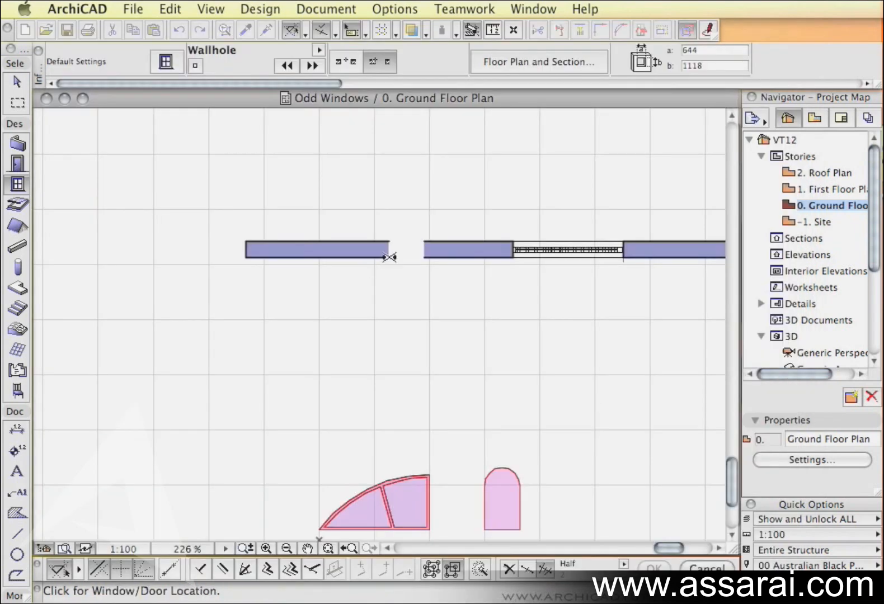
click(343, 61)
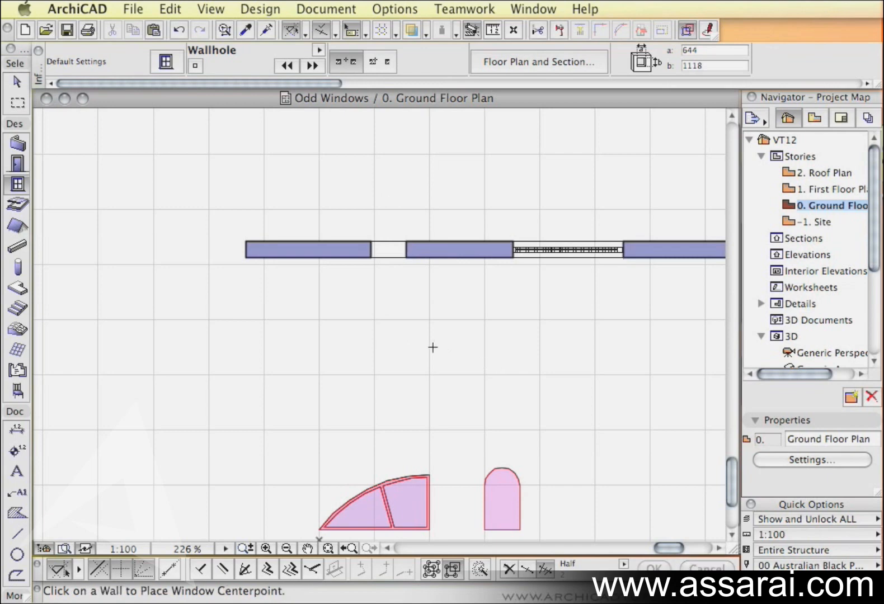
key(super+F5)
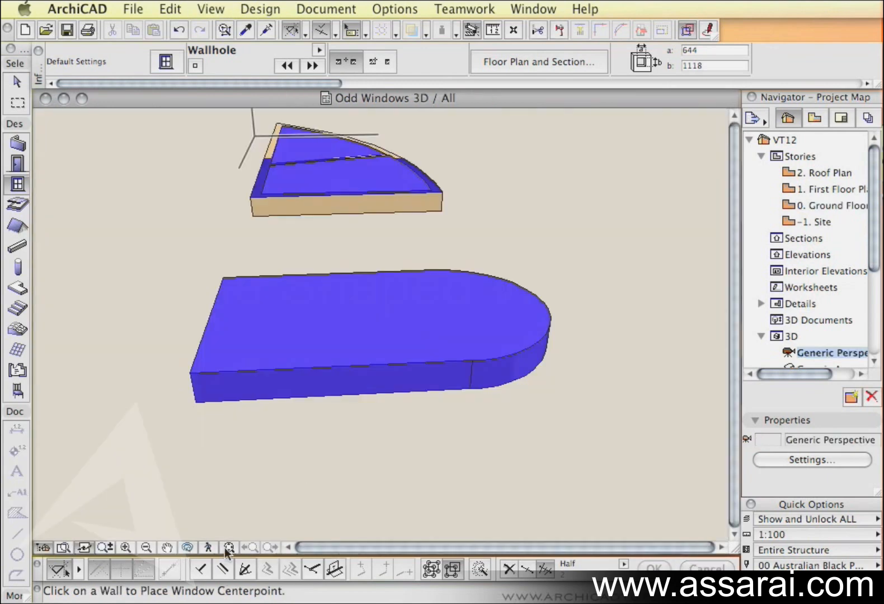
click(229, 547)
- Select the arched Wallhole opening in the 3D wall and move it vertically to a lower position
mouse_move(507, 299)
shift+middle_down()
mouse_move(344, 421)
mouse_move(341, 295)
shift+middle_up()
scroll(299, 279, up, 5)
scroll(307, 293, up, 10)
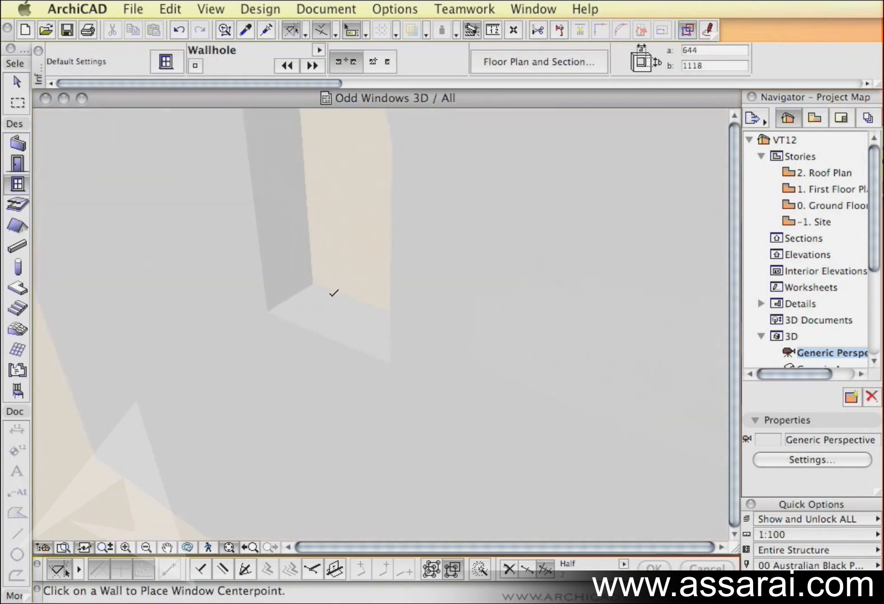
scroll(332, 298, down, 10)
shift+middle_drag(363, 335, 408, 304)
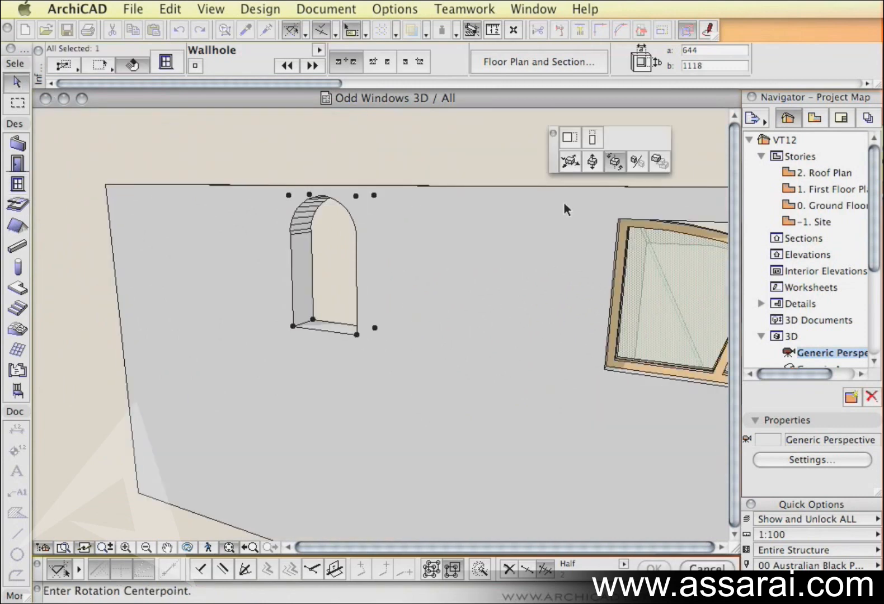
click(592, 163)
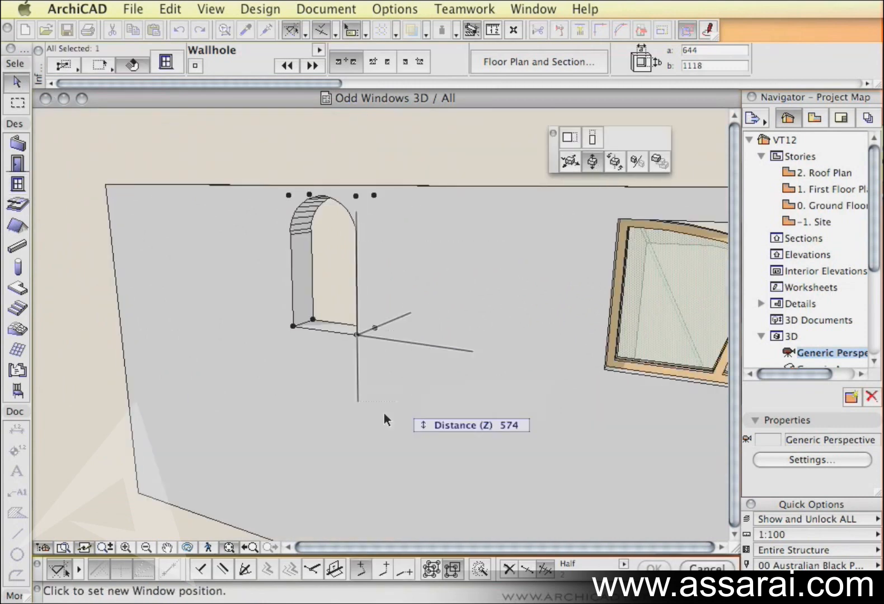
click(366, 420)
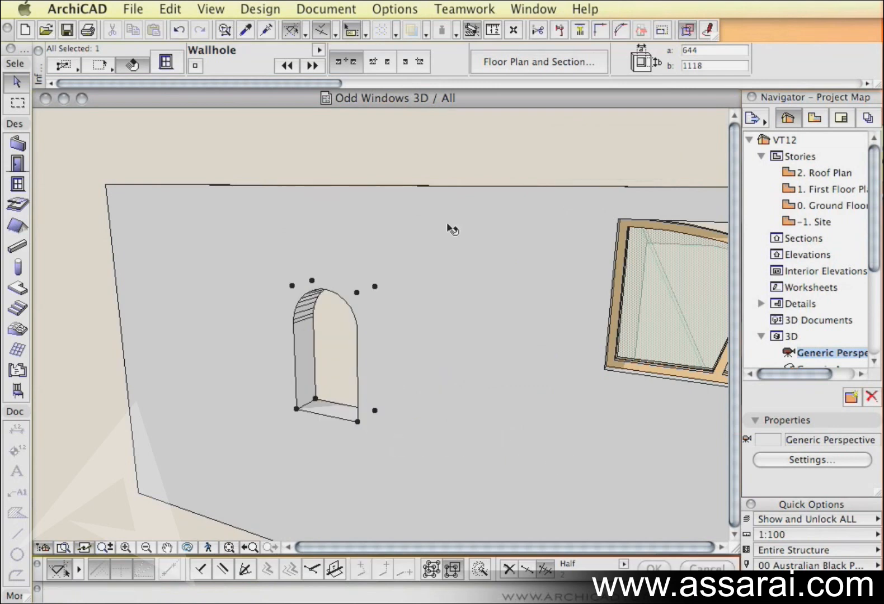
scroll(391, 164, down, 3)
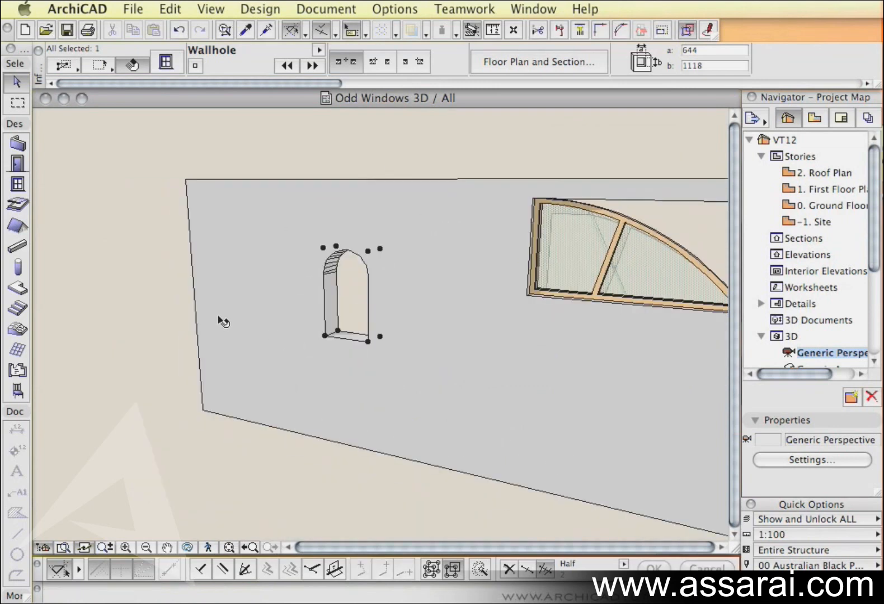
click(185, 312)
shift+middle_drag(384, 323, 324, 346)
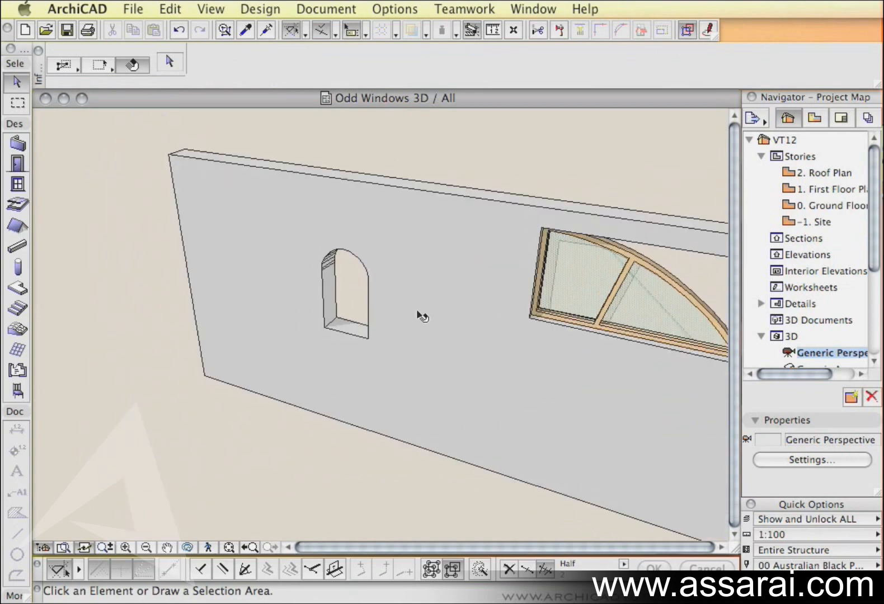
shift+middle_drag(447, 324, 404, 311)
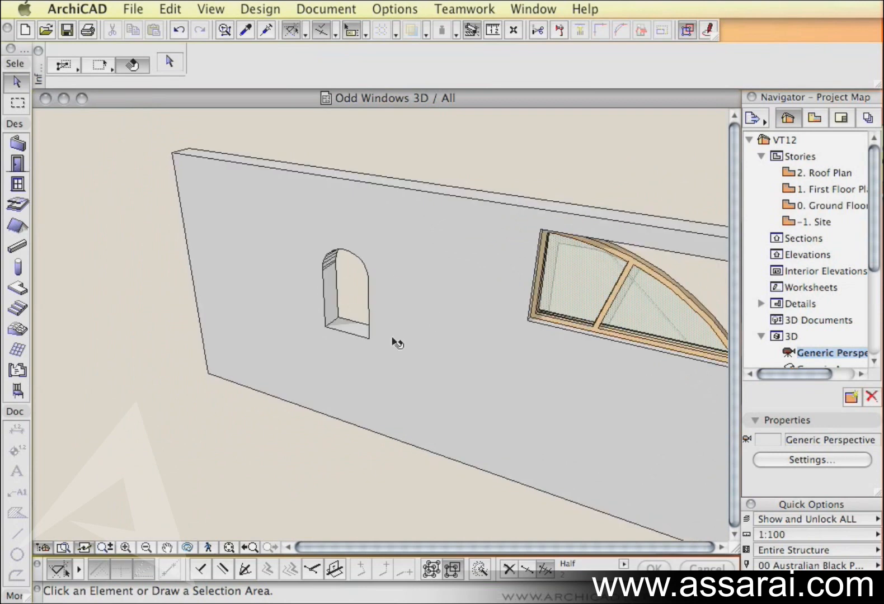
mouse_move(426, 340)
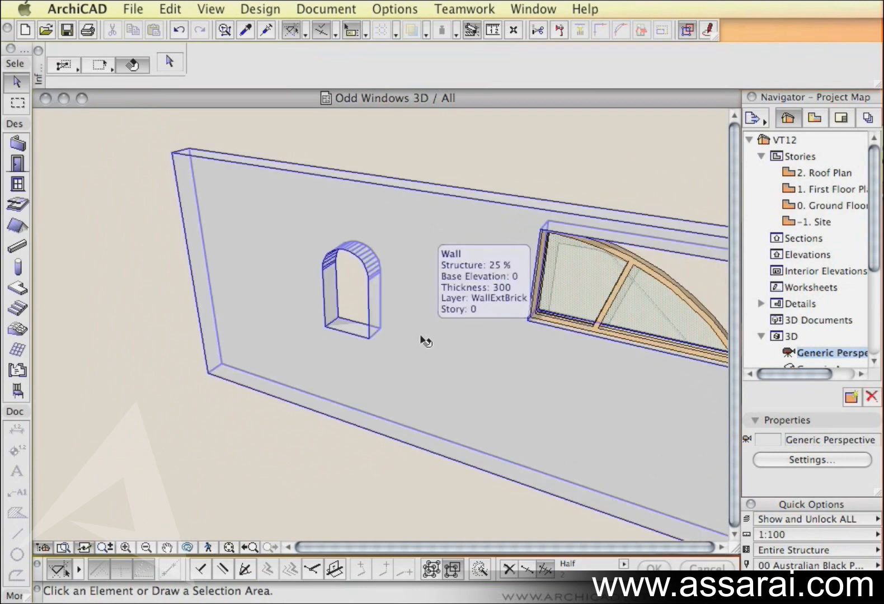
- Return to the ground floor plan, select the arched slab and set its thickness to 200
key(F2)
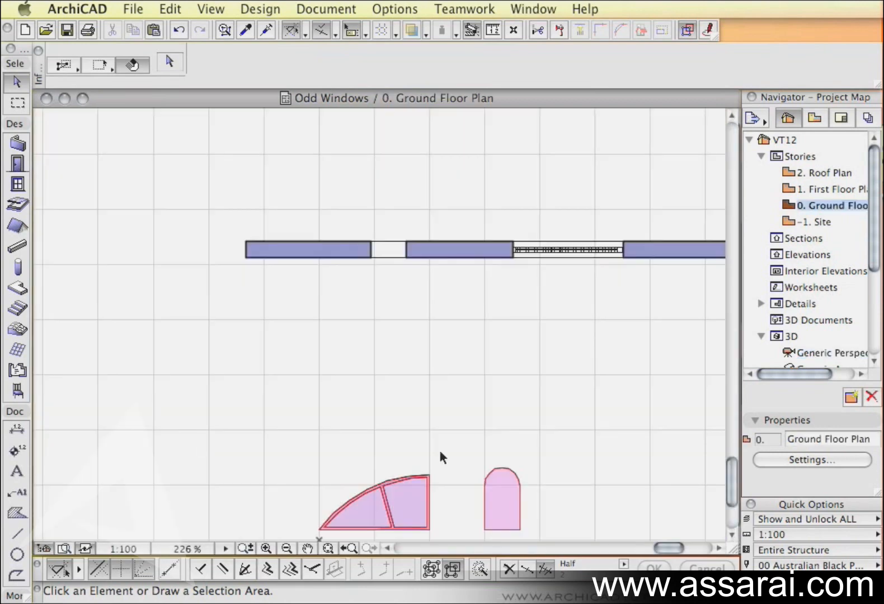
middle_drag(463, 469, 311, 332)
scroll(457, 403, up, 5)
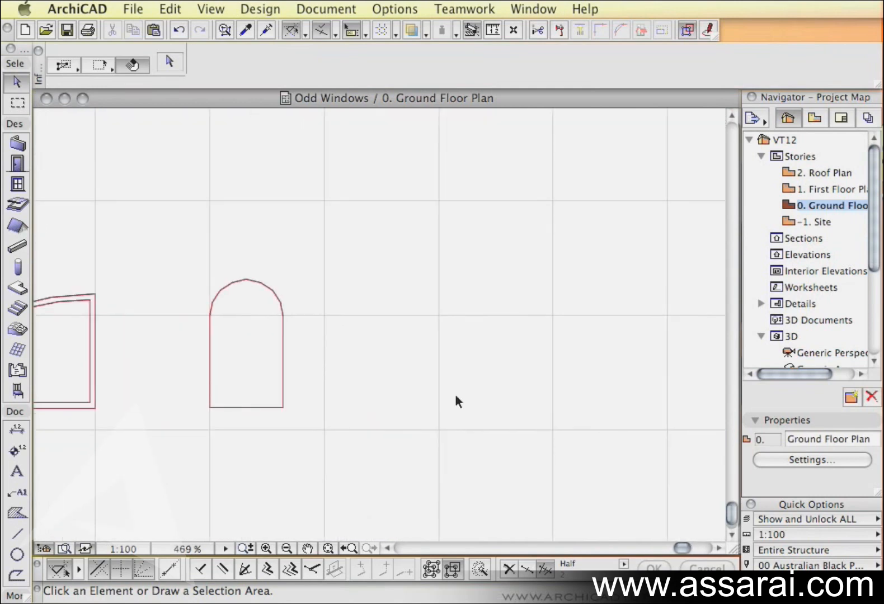
click(327, 349)
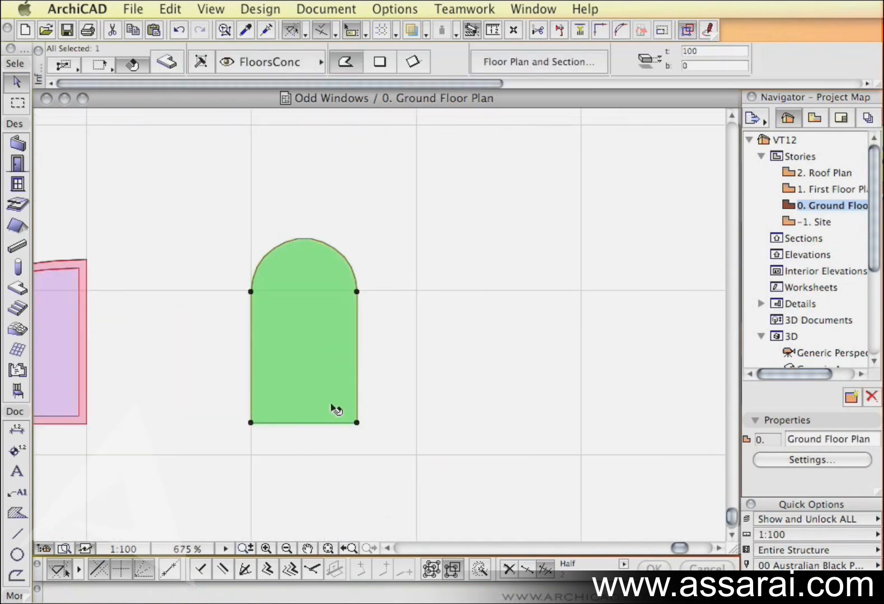
middle_drag(298, 337, 380, 372)
key(Escape)
scroll(390, 337, down, 1)
middle_drag(390, 336, 332, 318)
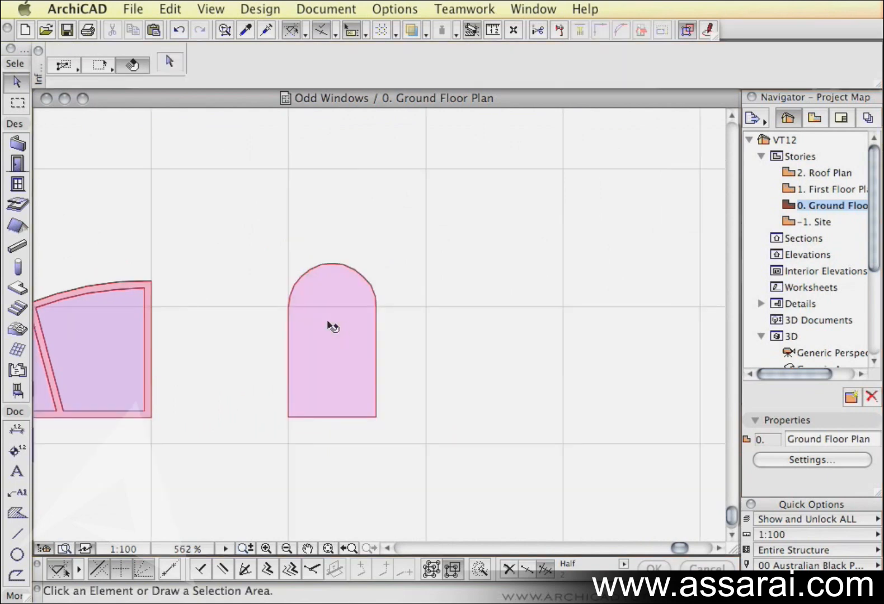
click(327, 355)
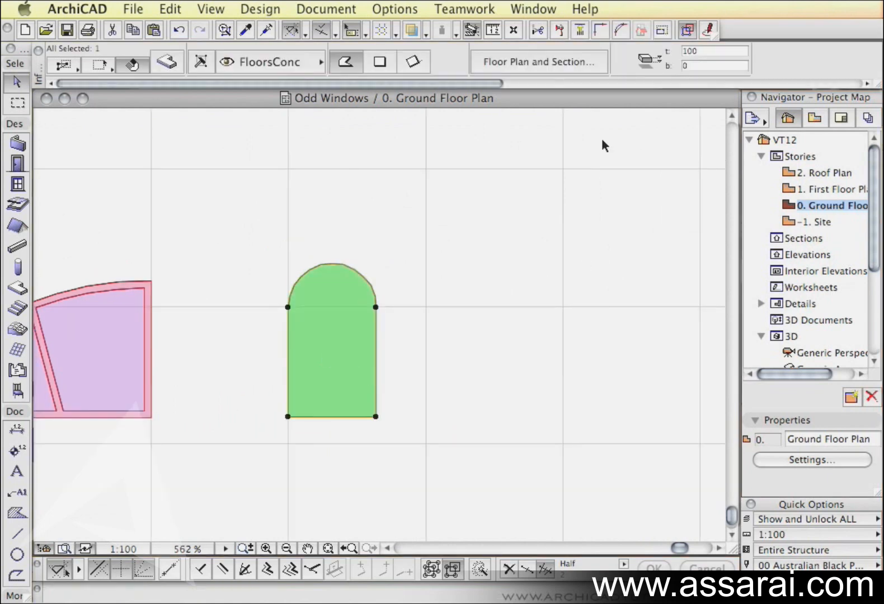
drag(474, 84, 546, 88)
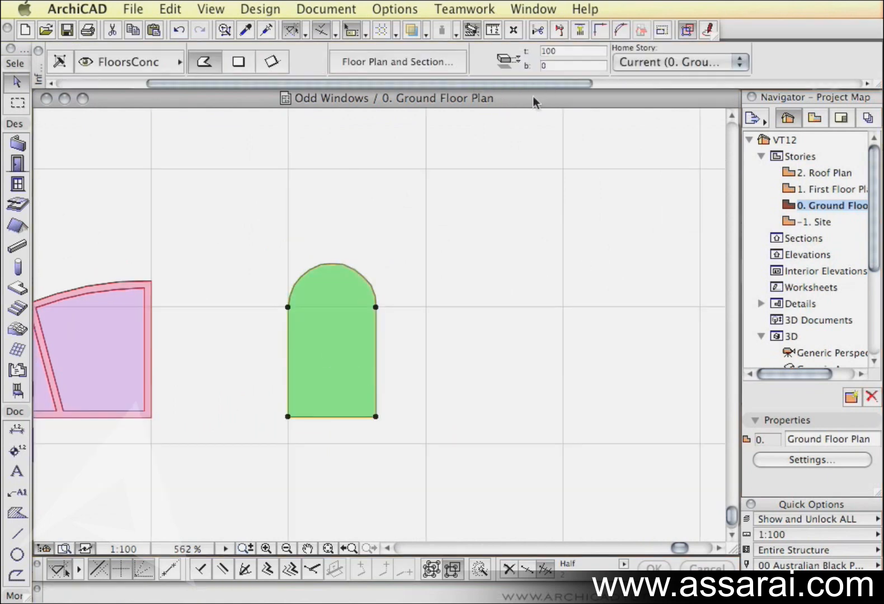
click(567, 54)
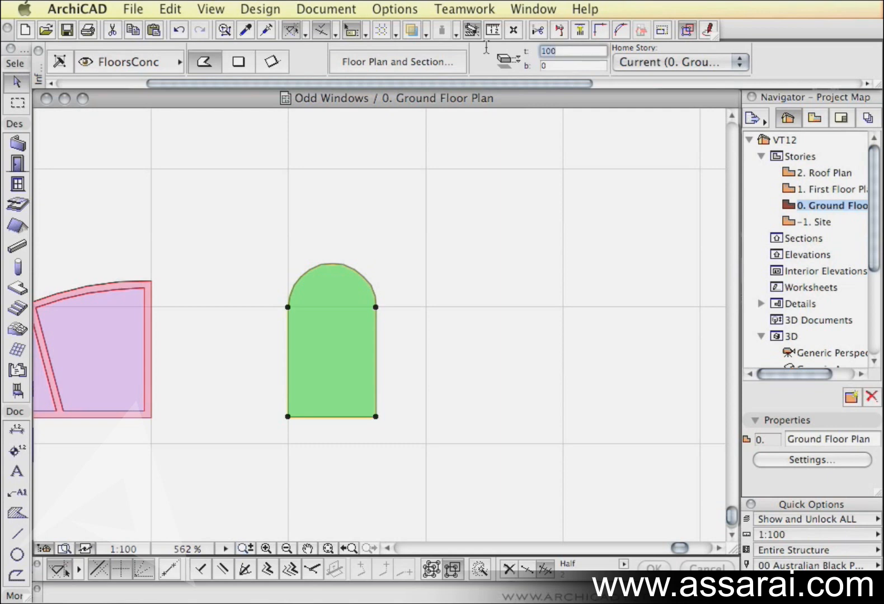
text(200)
key(Tab)
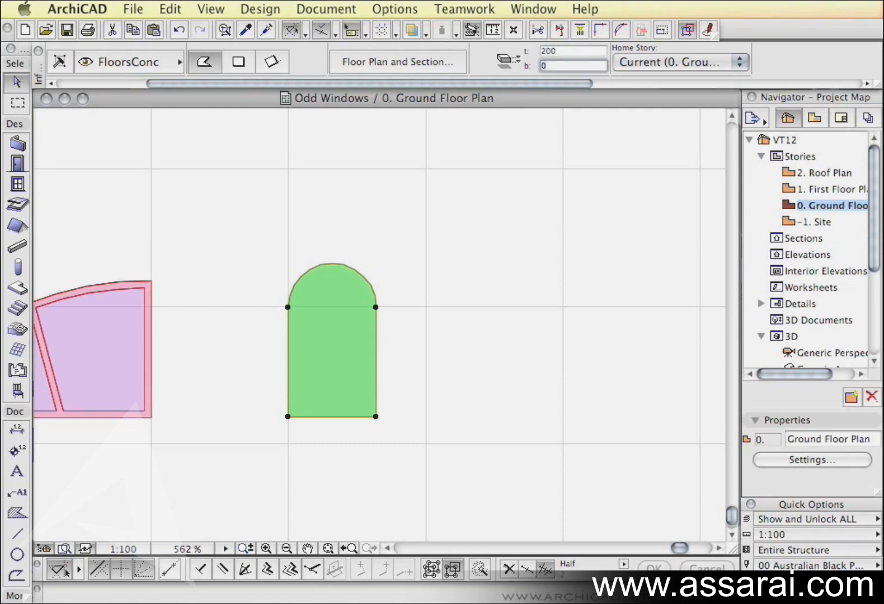
- Change the ID of the selected arched slab to Wallniche
drag(513, 83, 783, 83)
drag(692, 52, 586, 48)
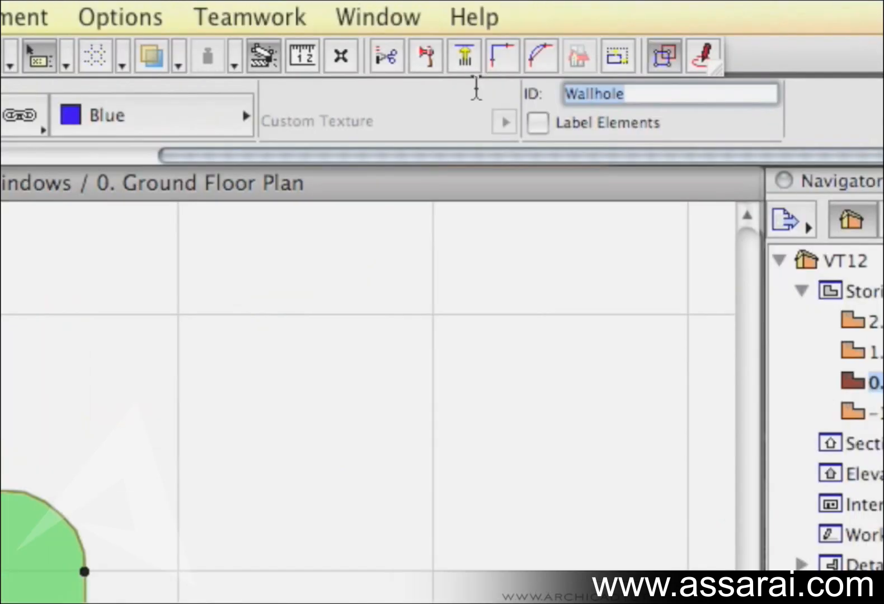
text(Wall)
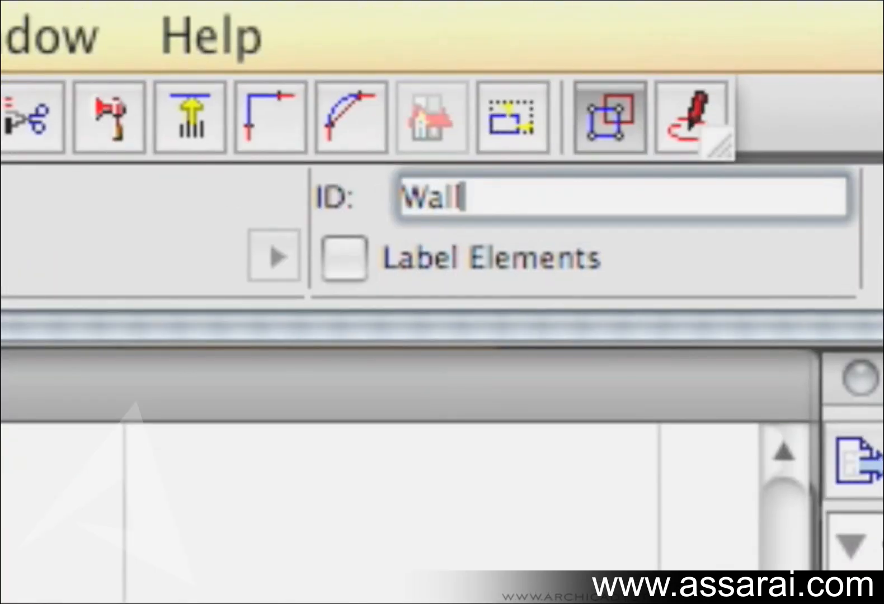
text(hole)
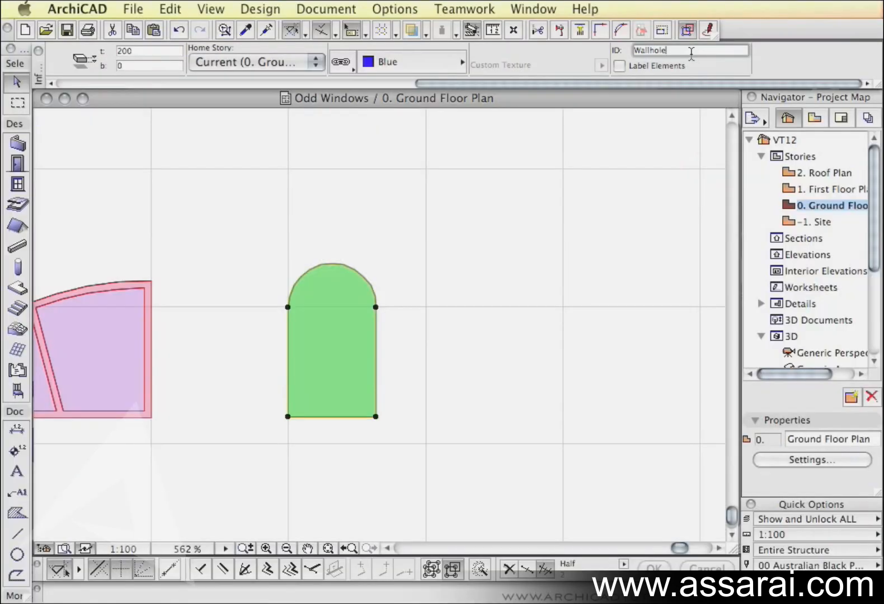
drag(691, 52, 586, 48)
text(Wall)
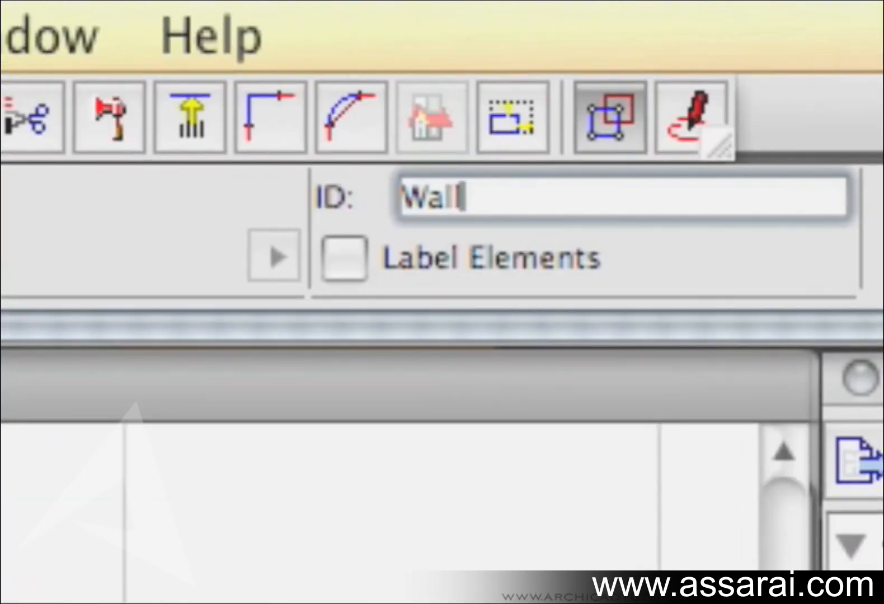
text(nich)
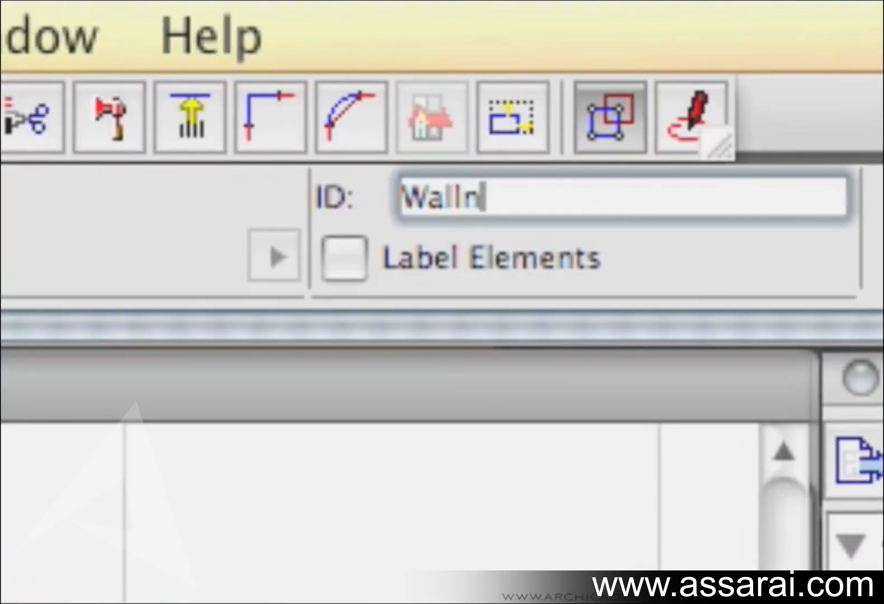
text(e)
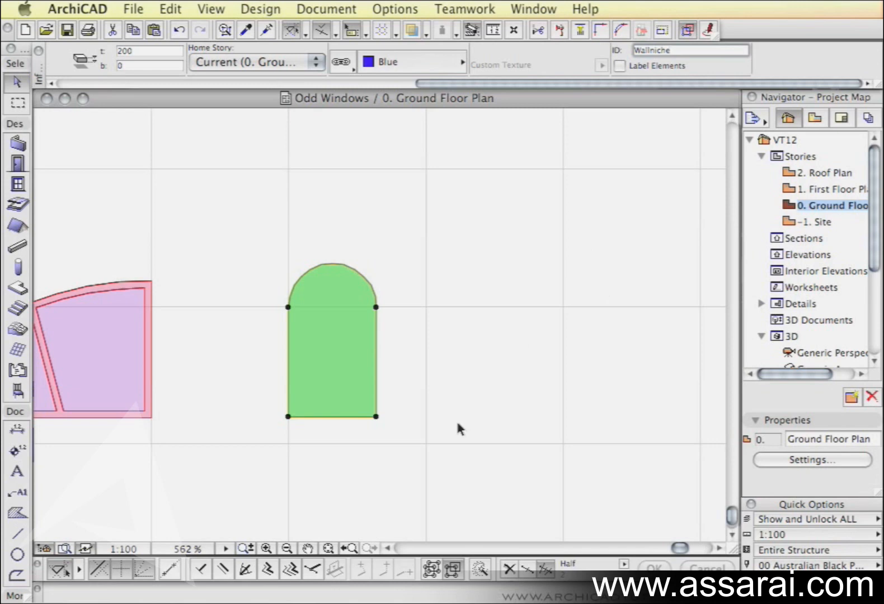
- Show only the selected arched slab in the 3D window
key(F3)
middle_drag(158, 454, 434, 401)
scroll(299, 395, up, 3)
scroll(300, 392, up, 2)
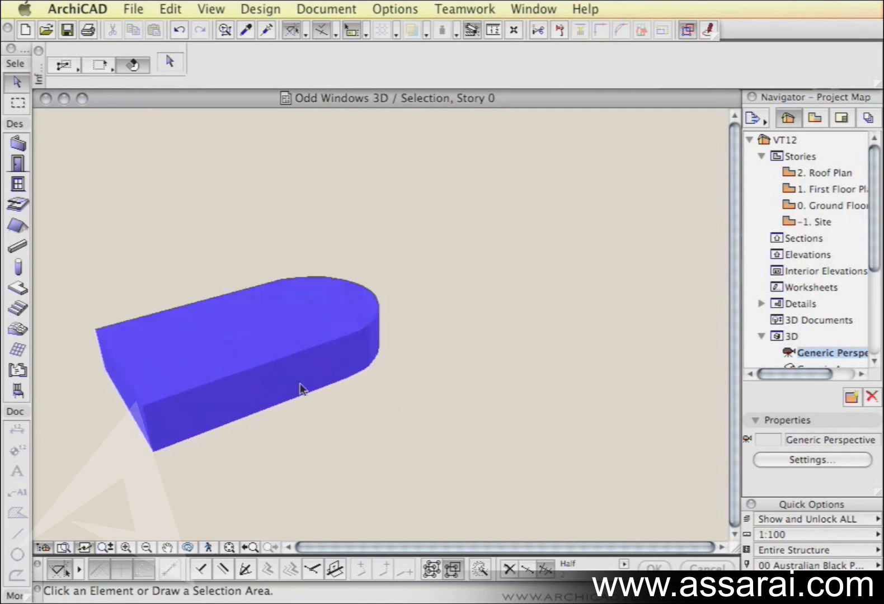
middle_drag(300, 386, 401, 398)
- Save the 3D model as Wallniche.gsm in the Xtras folder of 12VT Stuffs, as a window library part with an editable GDL script
click(135, 10)
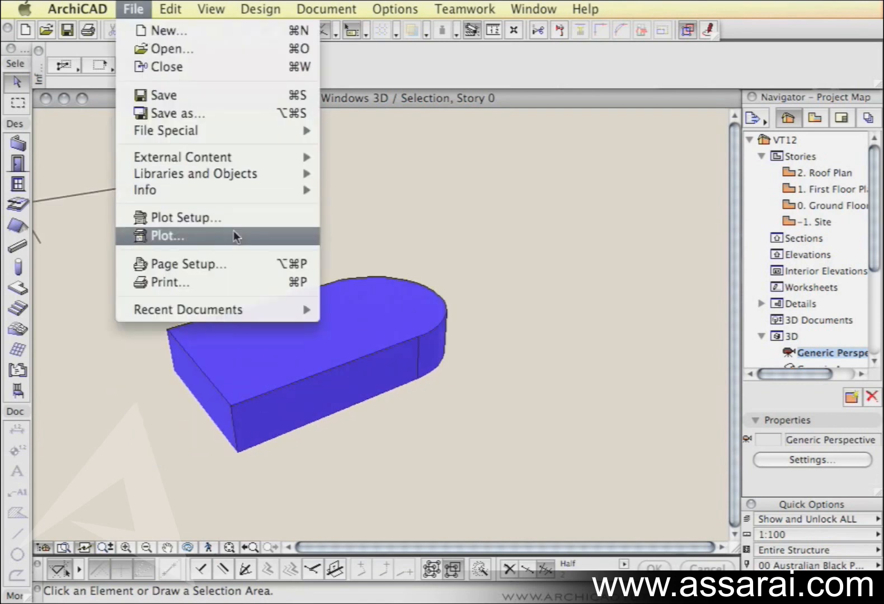
mouse_move(235, 174)
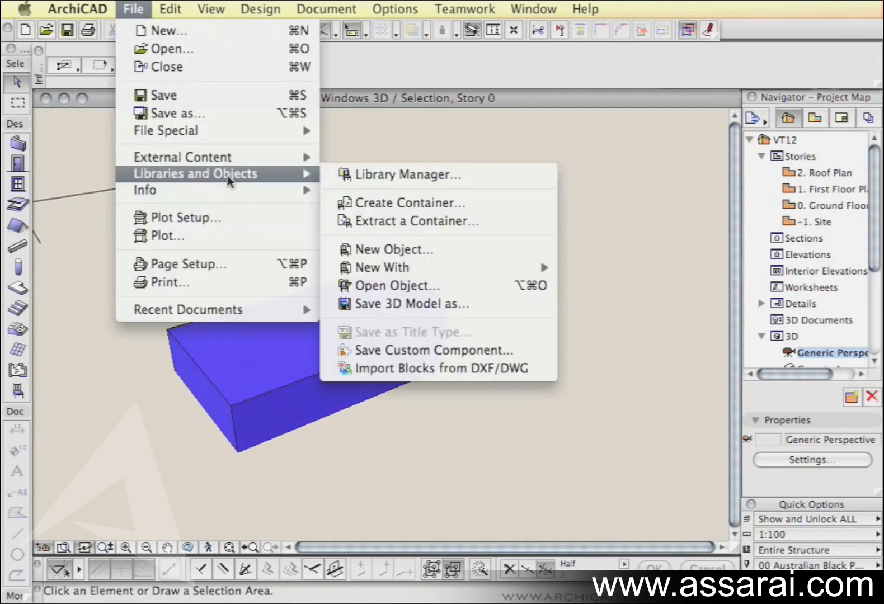
click(422, 304)
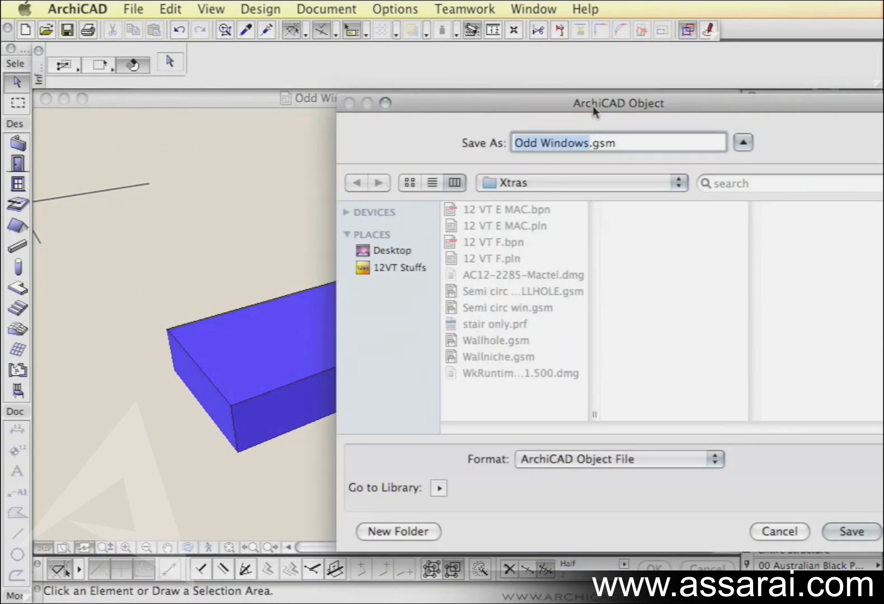
drag(581, 118, 366, 74)
click(166, 214)
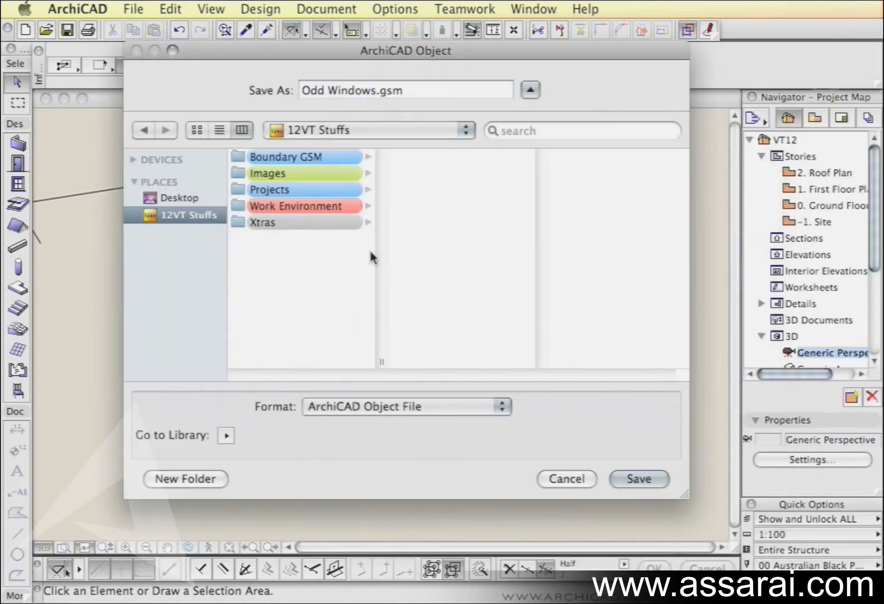
click(291, 222)
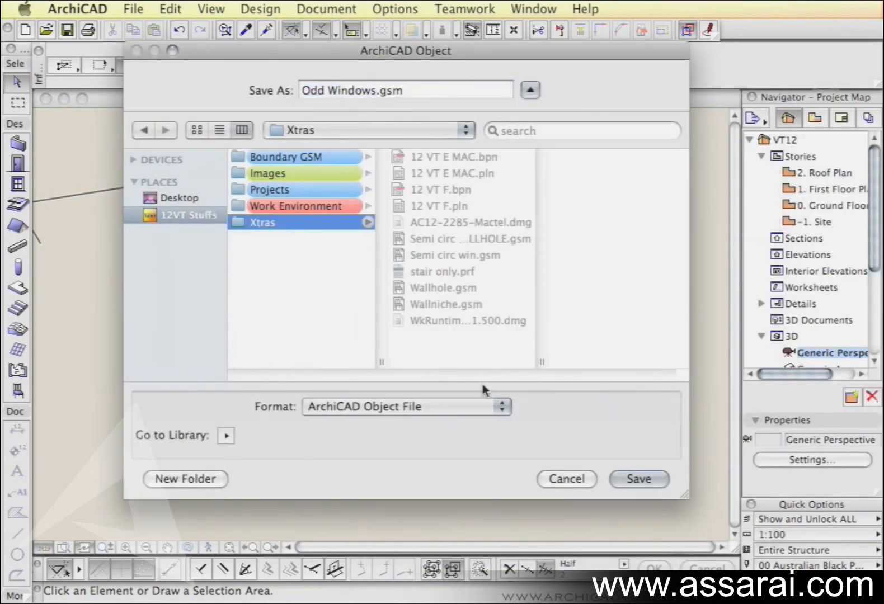
click(452, 306)
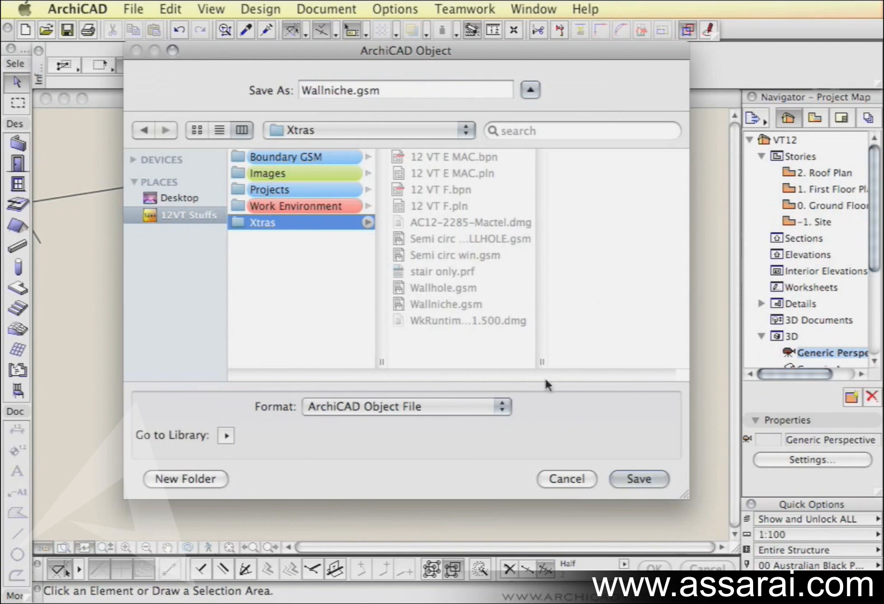
click(633, 484)
click(536, 163)
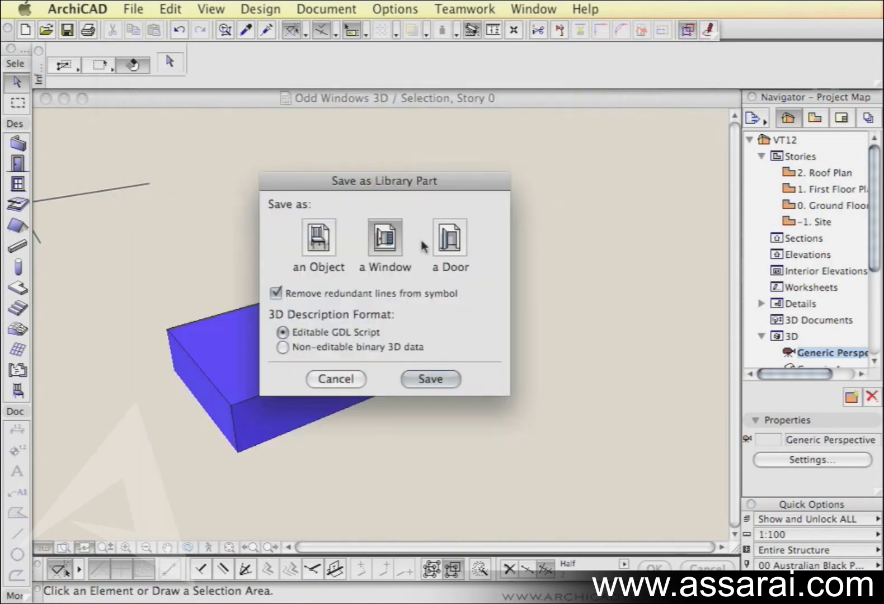
click(386, 236)
click(431, 380)
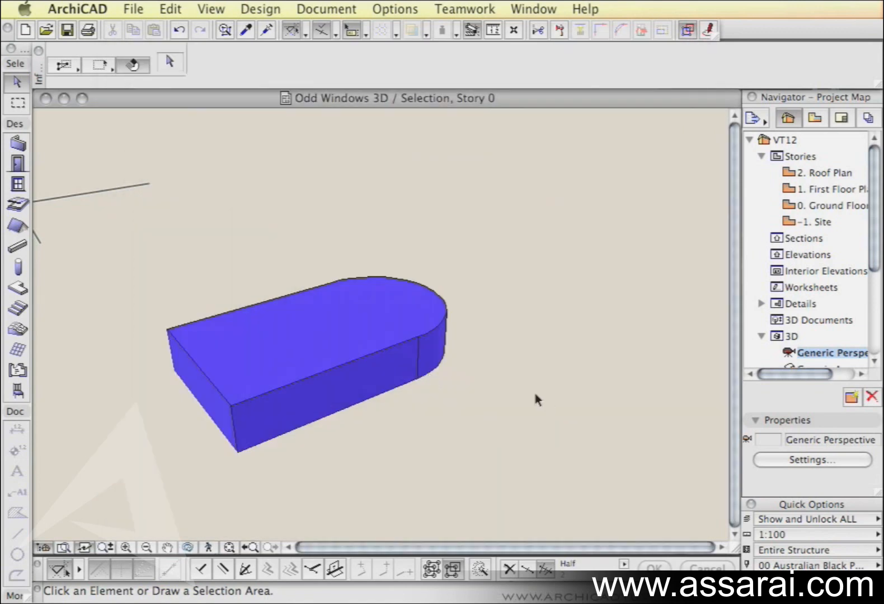
- Return to the ground floor plan and delete the empty opening between the two curved windows in the wall
key(F2)
scroll(420, 375, down, 3)
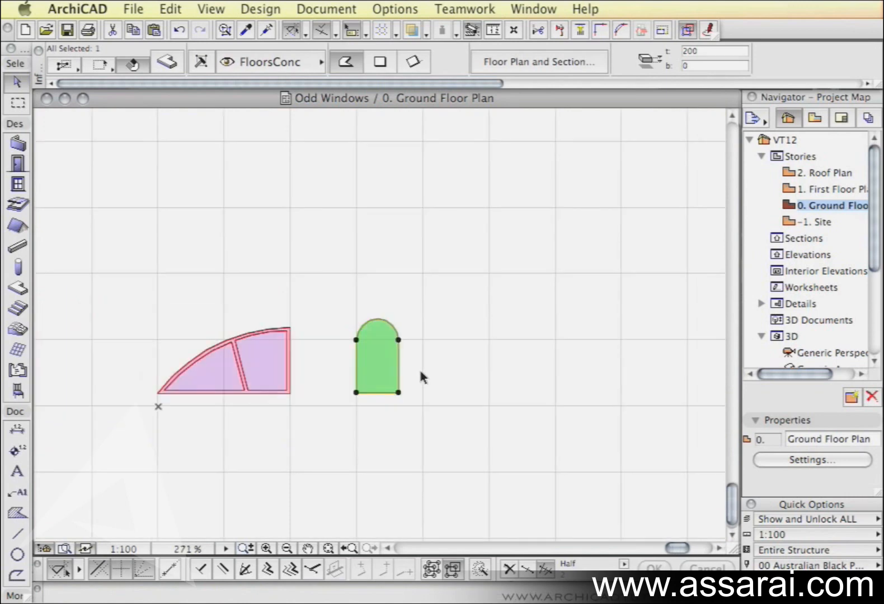
scroll(440, 288, down, 1)
click(441, 288)
scroll(442, 288, down, 2)
scroll(439, 263, up, 4)
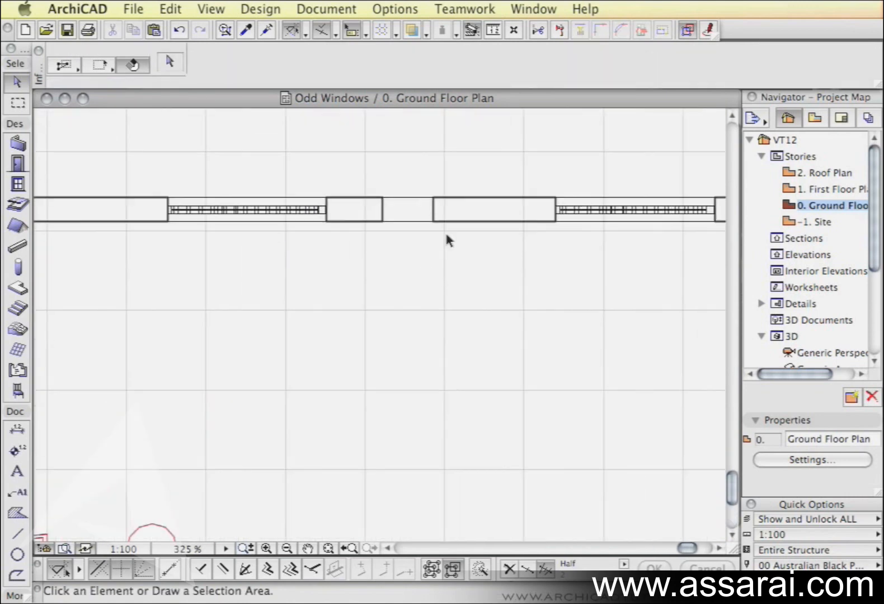
scroll(410, 312, down, 2)
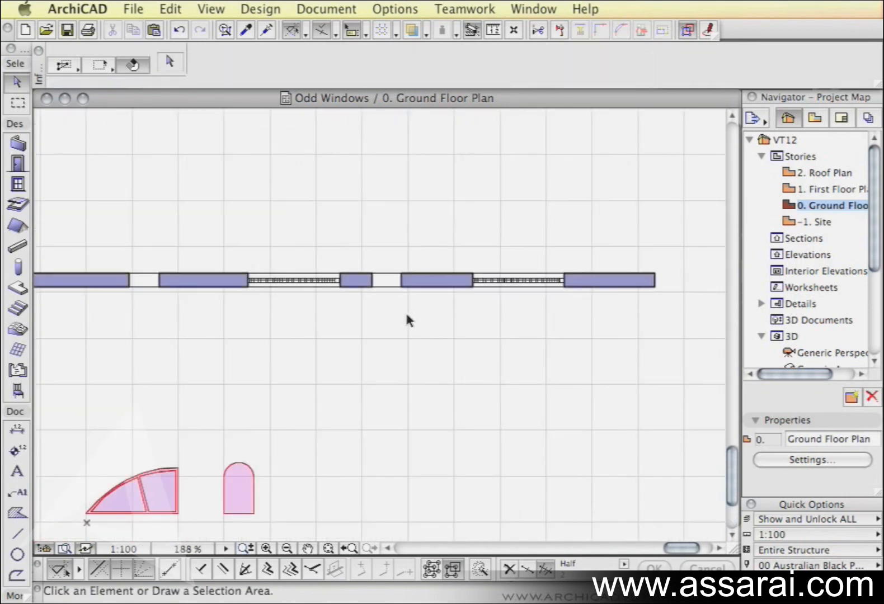
middle_drag(403, 314, 420, 305)
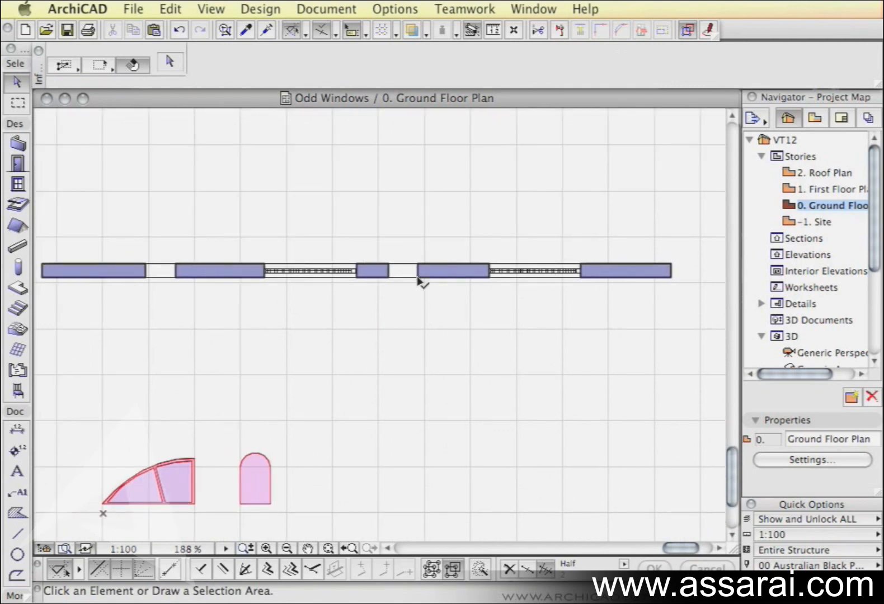
click(418, 278)
click(446, 354)
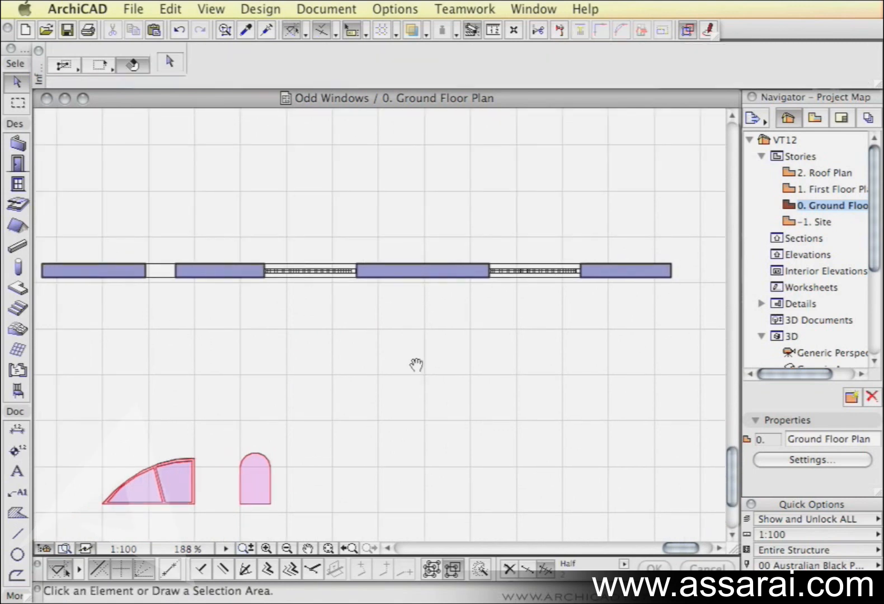
- Open the default window settings, choose the Wallniche part from Other Windows, and set its reveal depth to 0
middle_drag(416, 364, 408, 343)
middle_drag(368, 431, 353, 404)
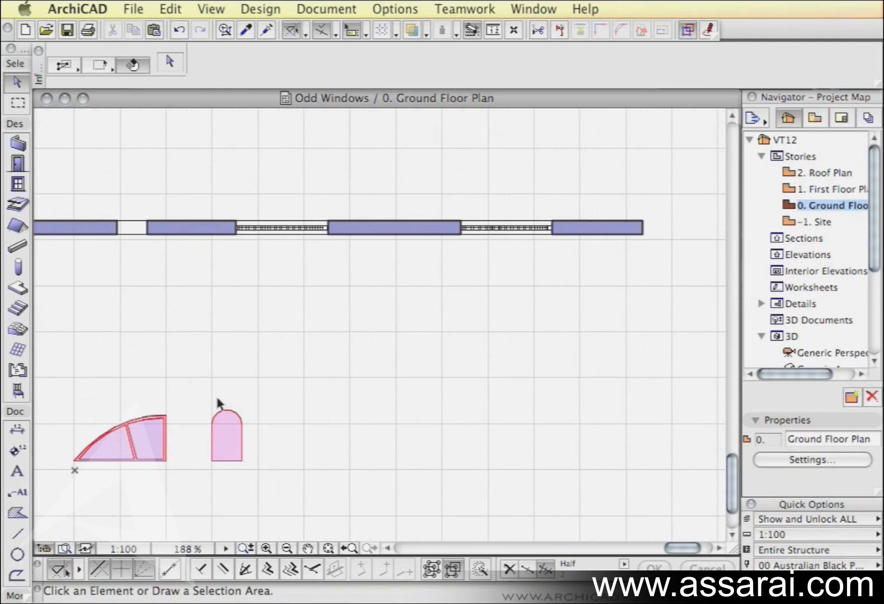
double_click(18, 183)
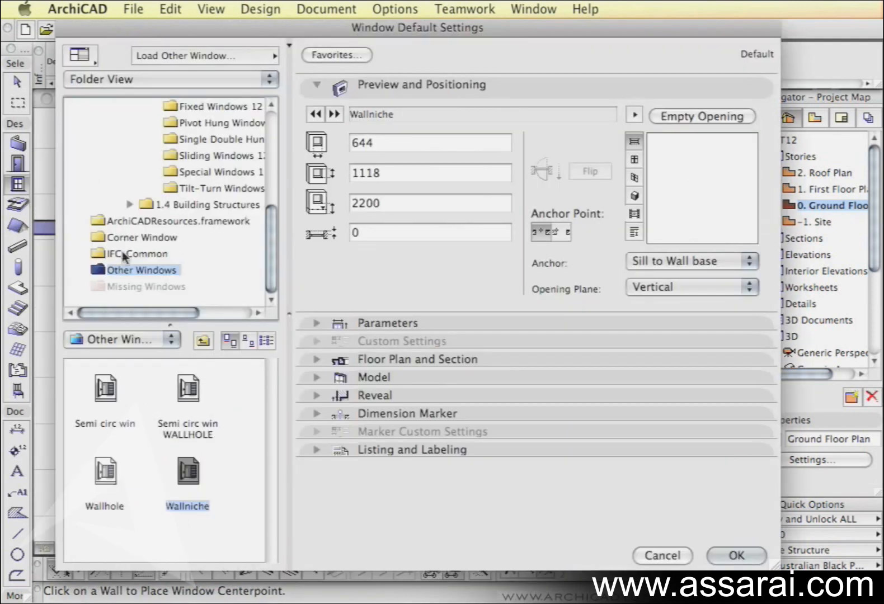
click(190, 474)
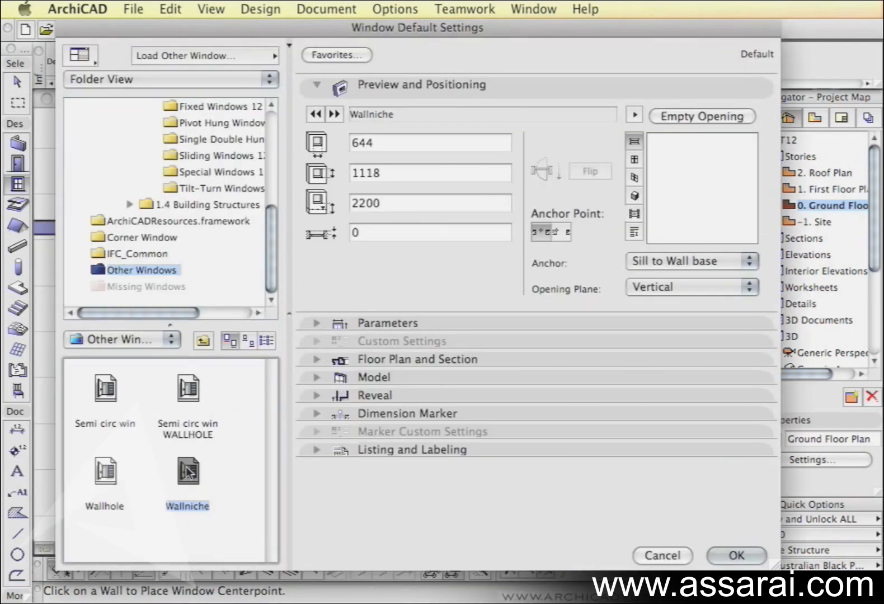
click(104, 475)
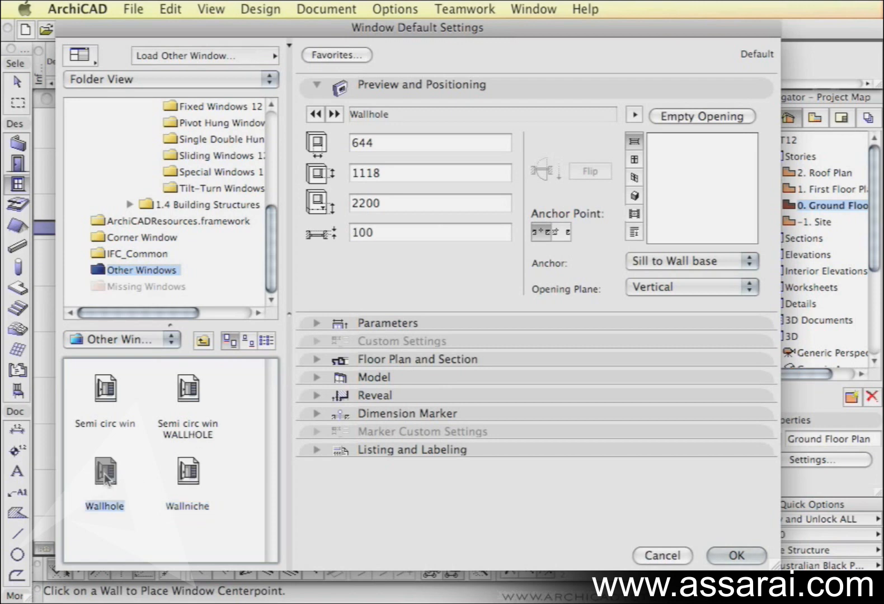
click(195, 474)
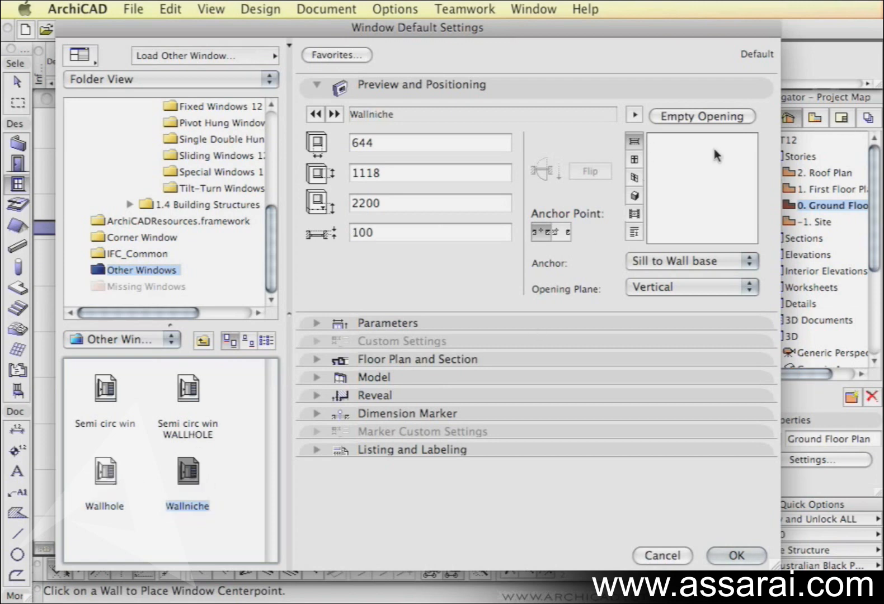
click(105, 475)
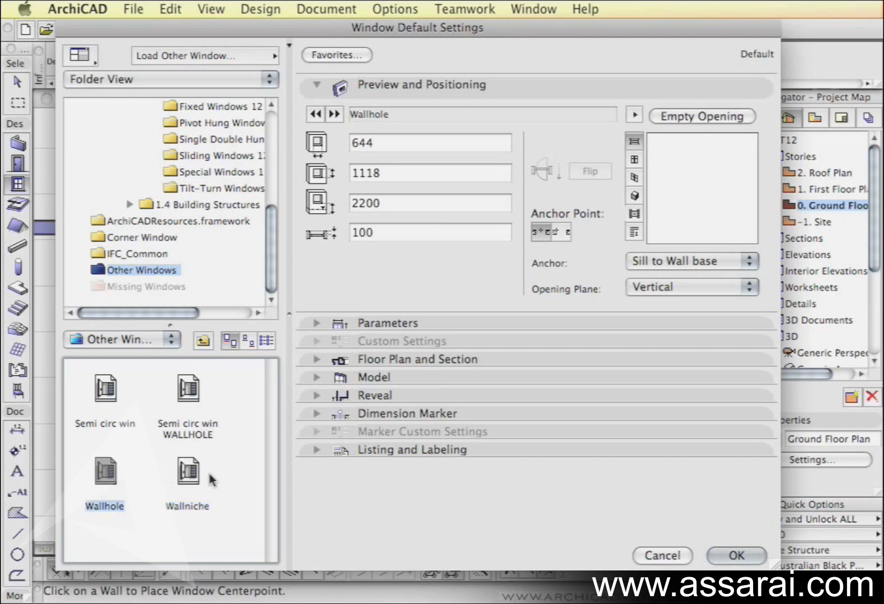
click(192, 474)
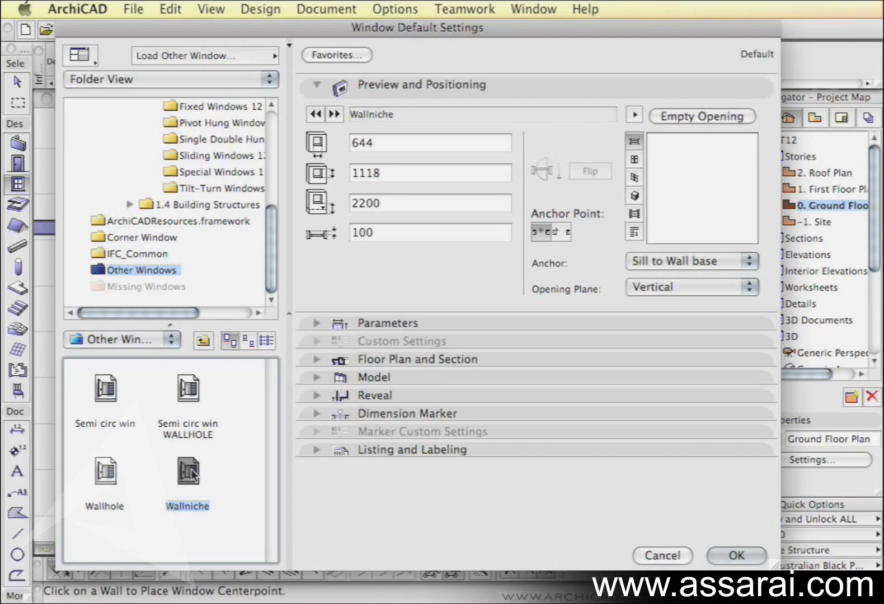
click(387, 235)
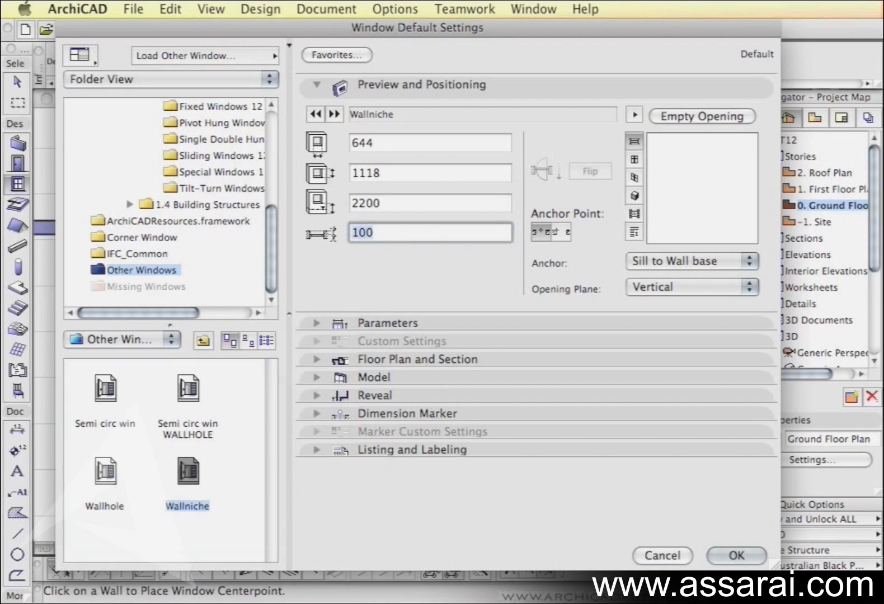
text(0)
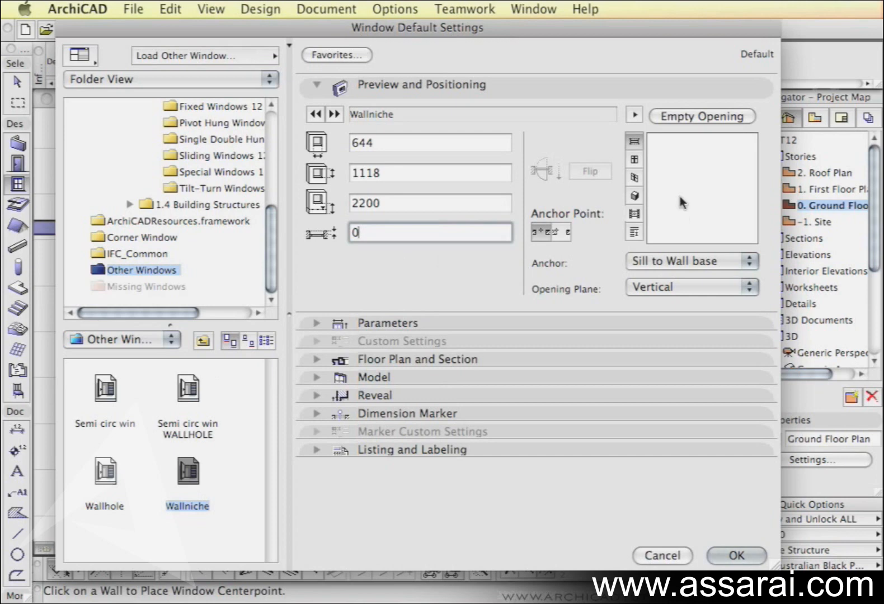
- Check the different previews of the Wallniche part and accept it as the default window
click(636, 162)
click(636, 177)
click(635, 196)
click(635, 177)
click(633, 141)
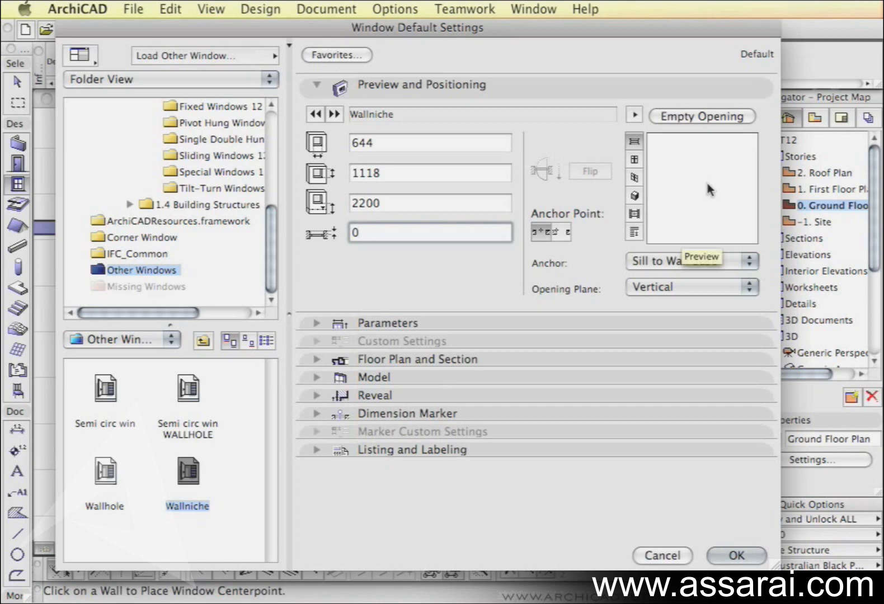
click(634, 214)
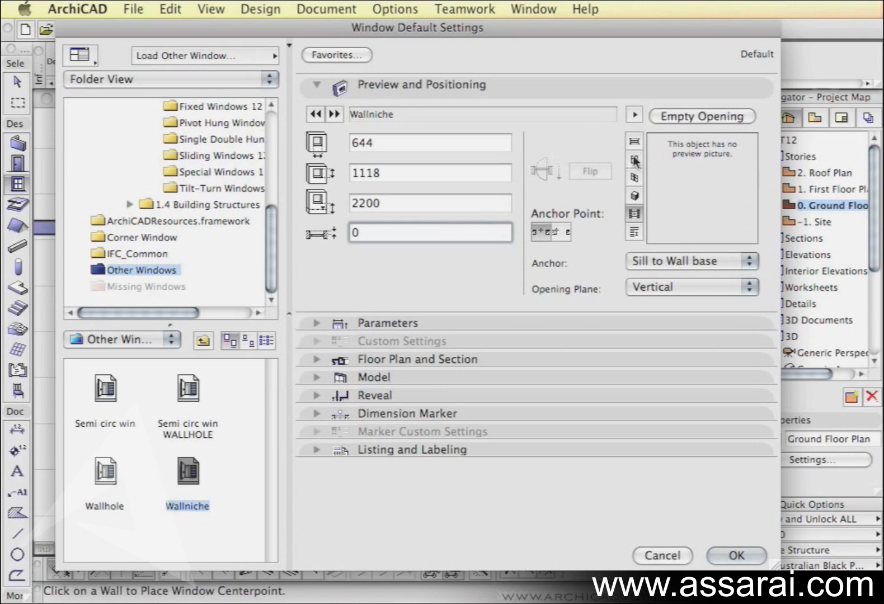
click(634, 142)
click(193, 474)
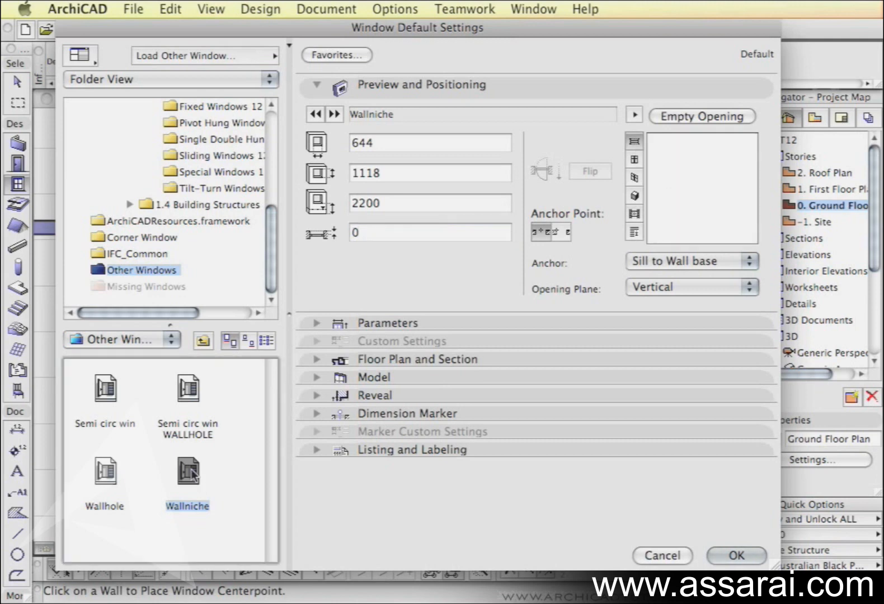
click(736, 555)
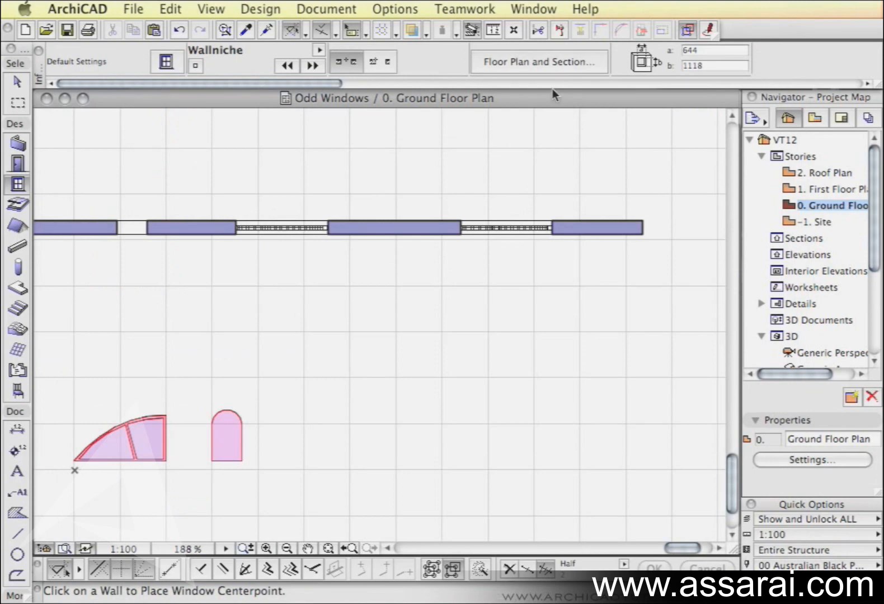
- Place a Wallniche window on the lower face of the wall, between the two curved windows
scroll(542, 62, right, 5)
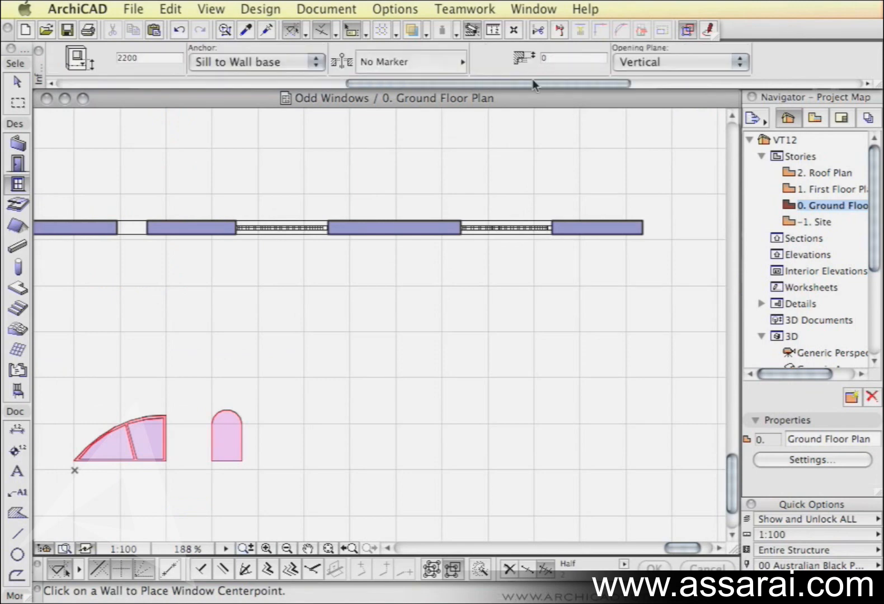
scroll(442, 56, left, 5)
scroll(474, 63, right, 5)
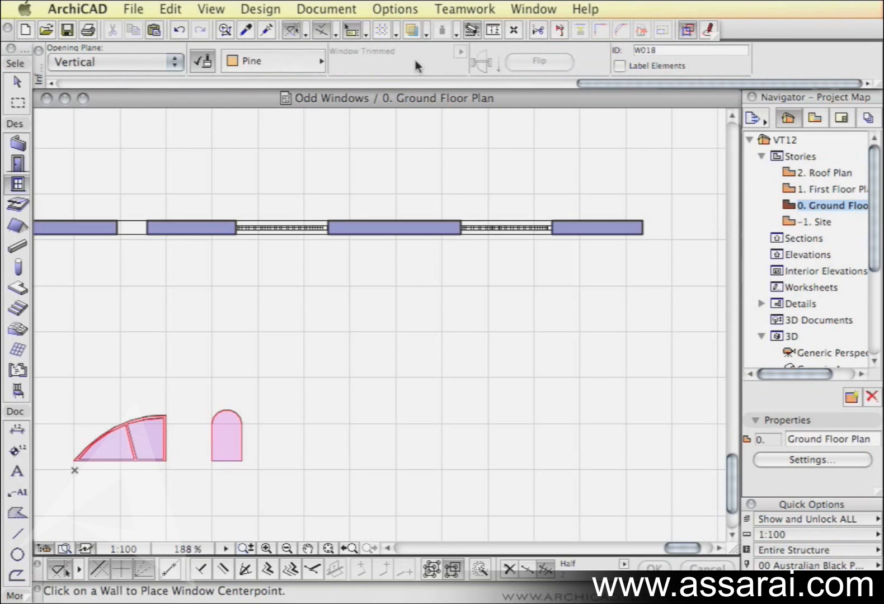
scroll(415, 60, left, 5)
scroll(415, 60, left, 5)
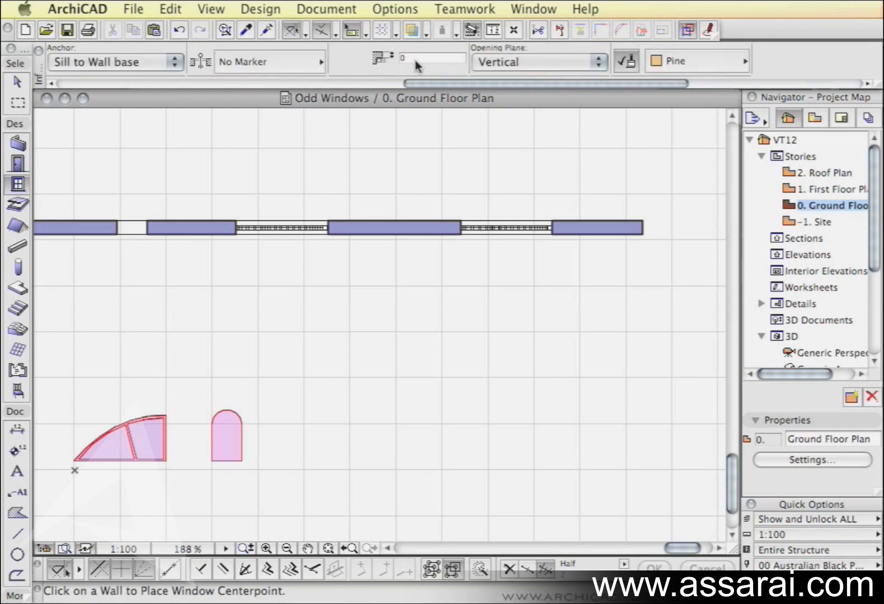
scroll(415, 62, left, 5)
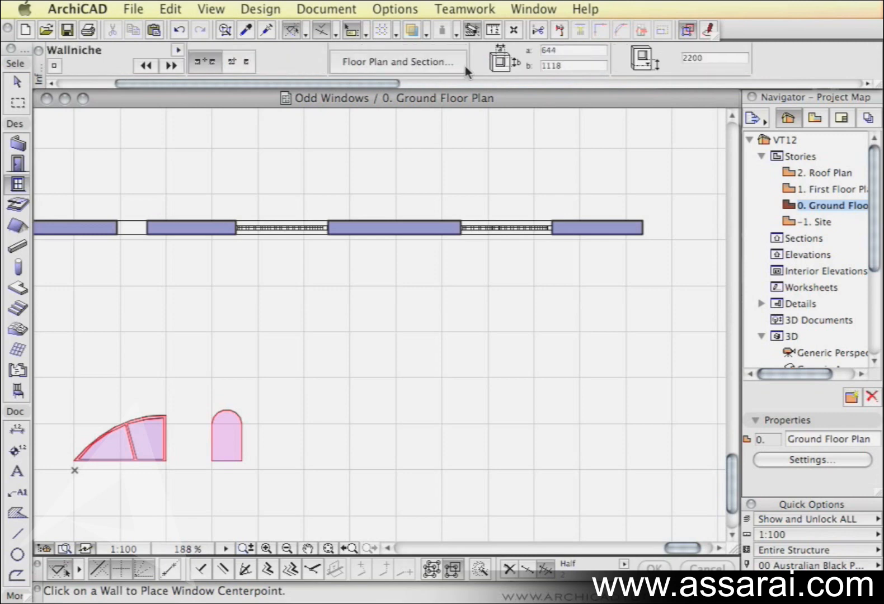
scroll(465, 66, right, 5)
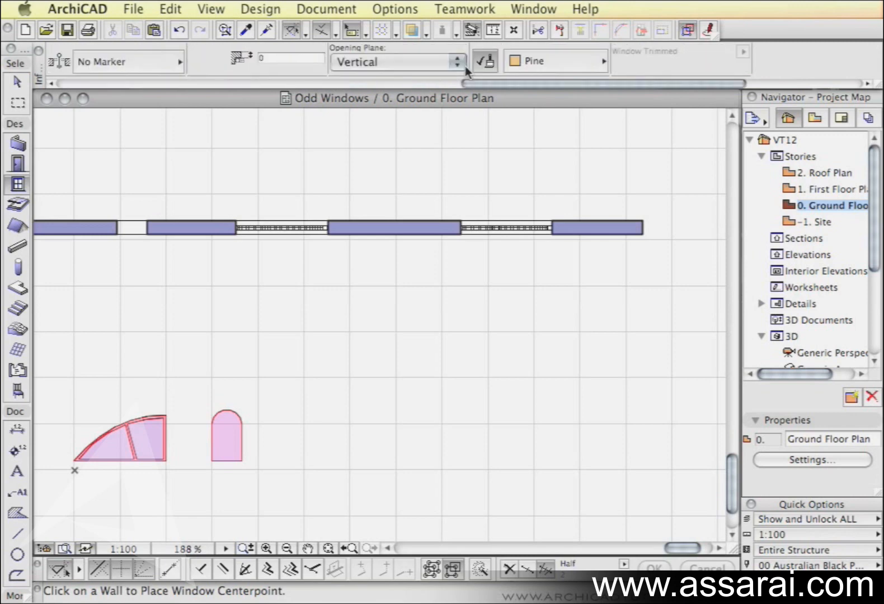
click(273, 58)
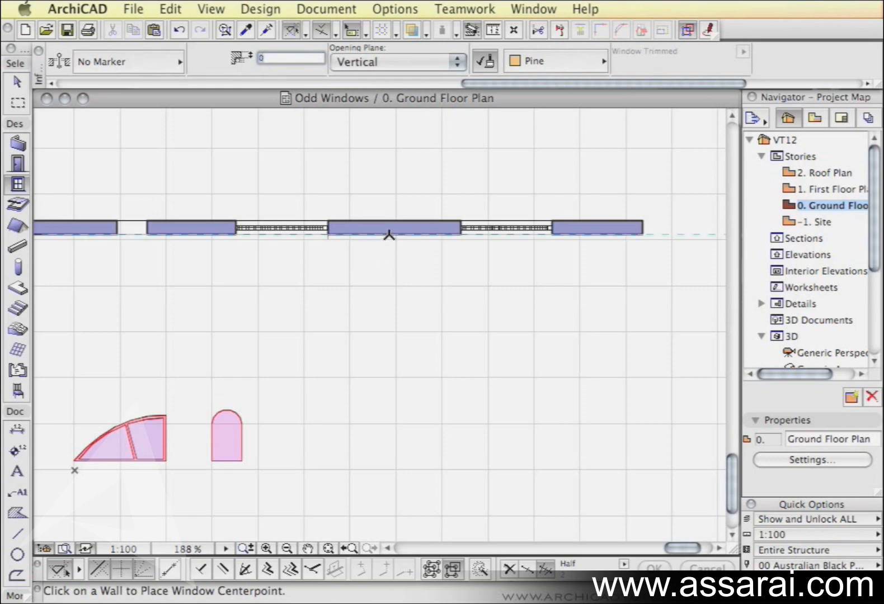
click(389, 234)
click(393, 309)
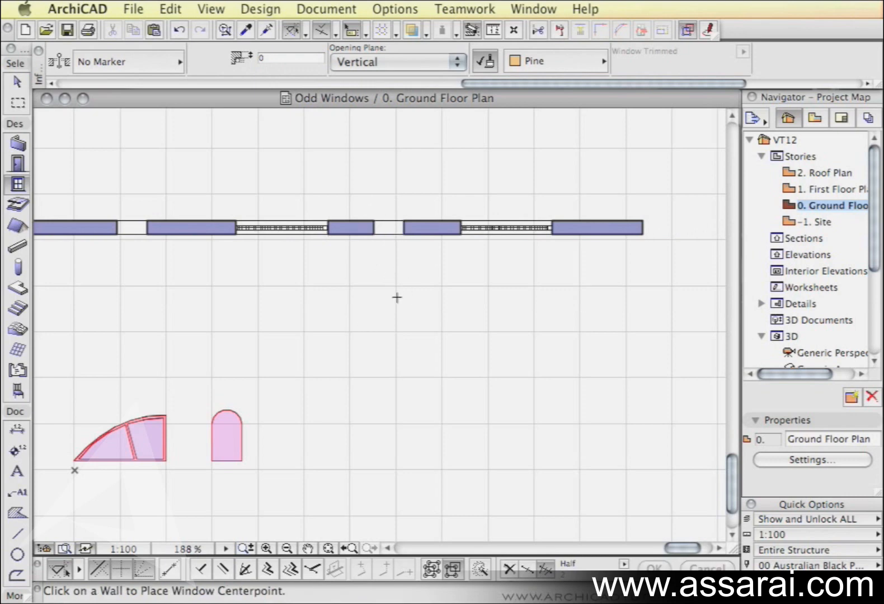
- Show the whole model in 3D and examine the new arched niche in the wall from several angles
key(F3)
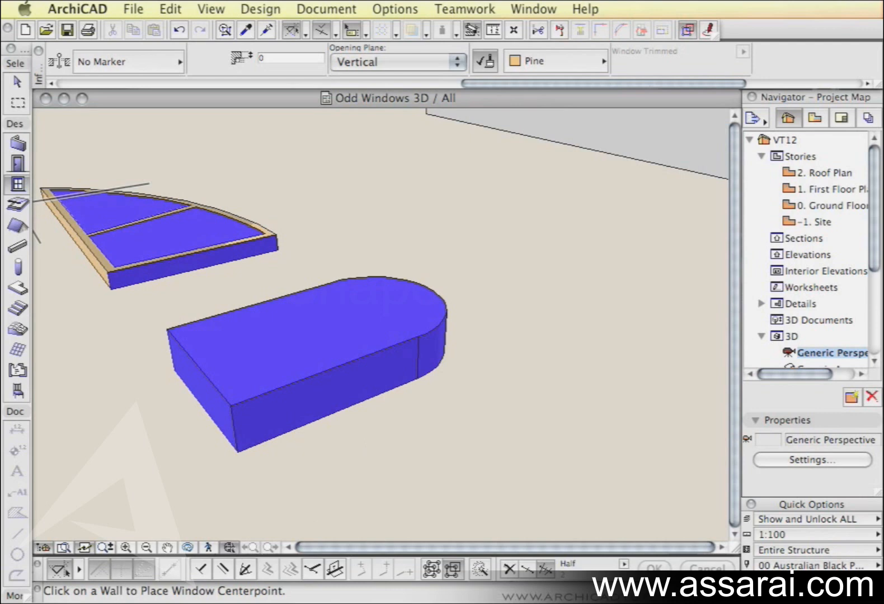
click(229, 547)
shift+middle_drag(469, 288, 411, 331)
scroll(410, 333, up, 10)
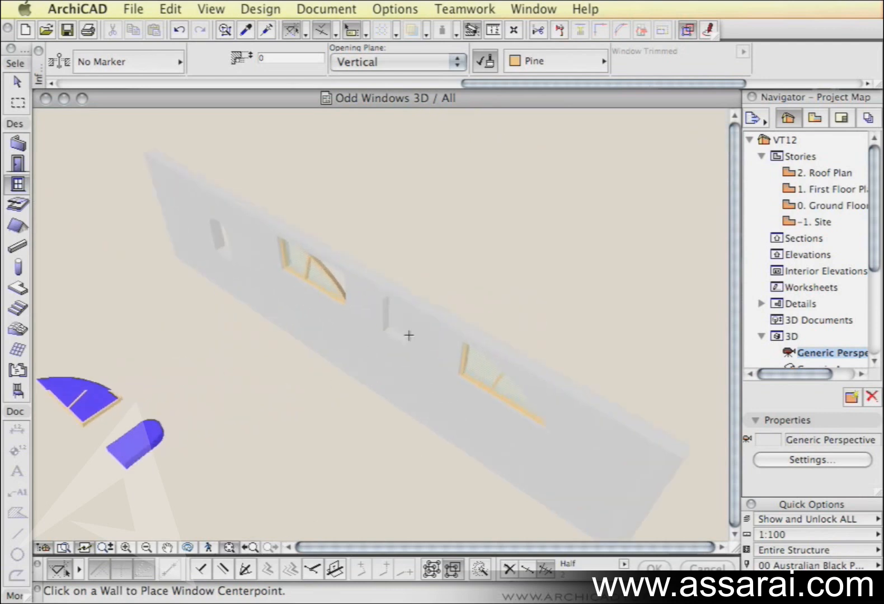
shift+middle_drag(426, 346, 404, 321)
scroll(402, 316, up, 6)
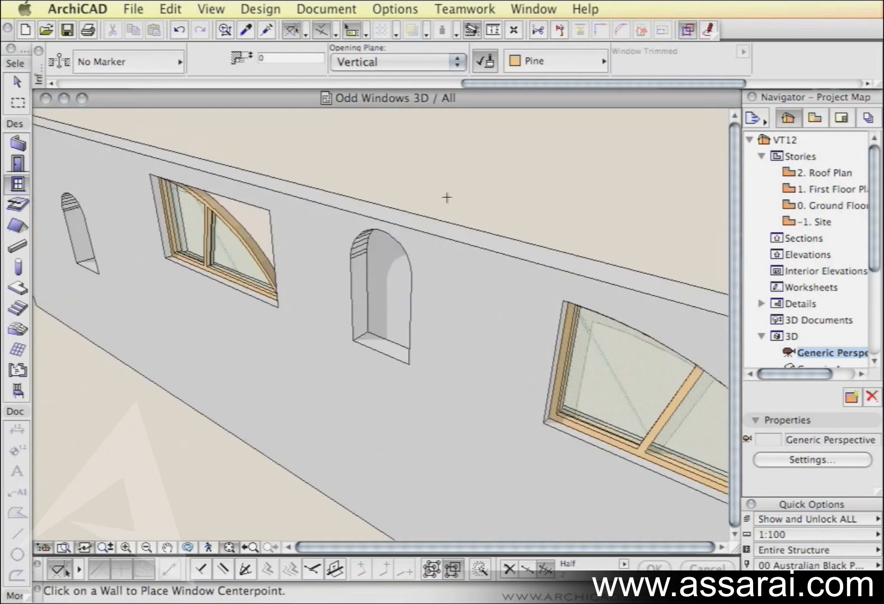
shift+middle_drag(475, 255, 480, 315)
scroll(492, 330, down, 2)
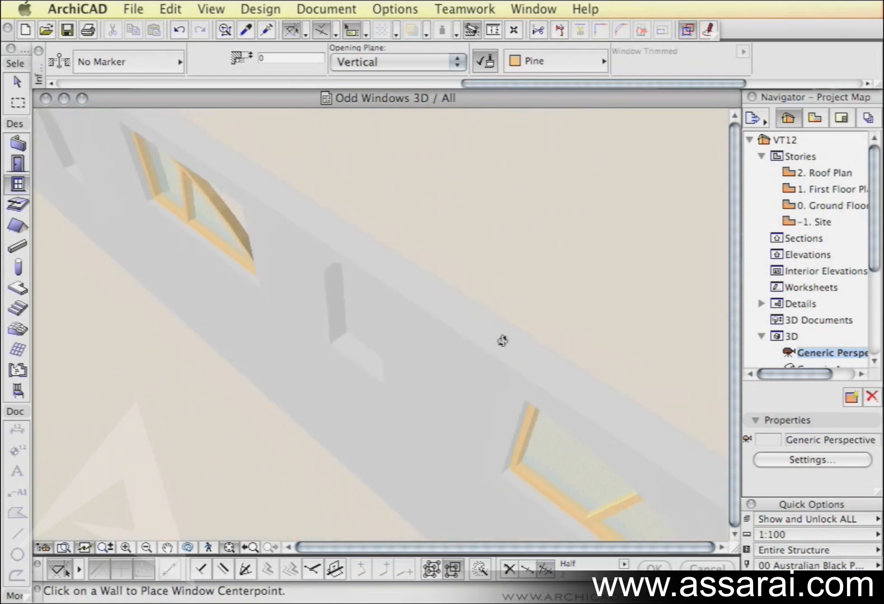
scroll(402, 347, up, 6)
shift+middle_drag(385, 345, 449, 326)
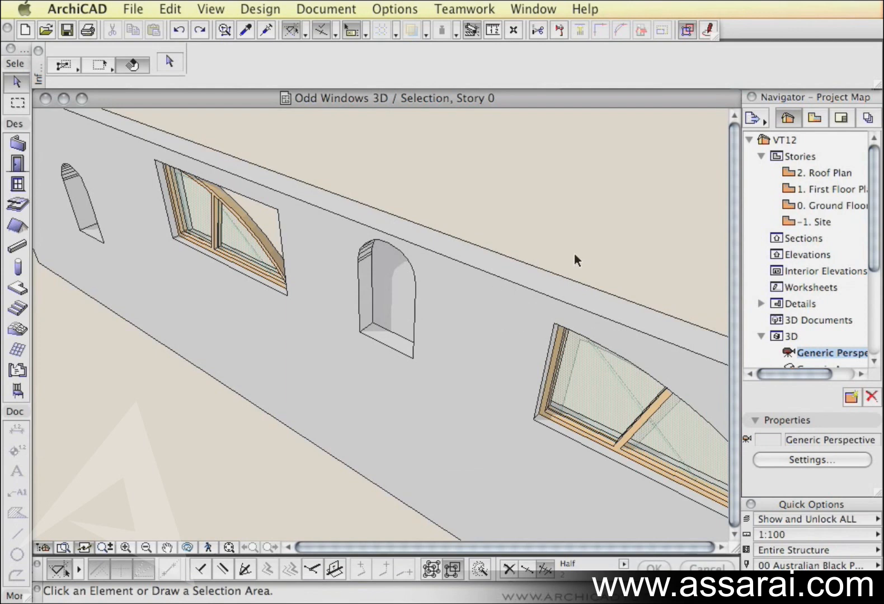
- Compare how the Wallniche opening between the curved windows is drawn on the ground floor plan and in 3D
key(F2)
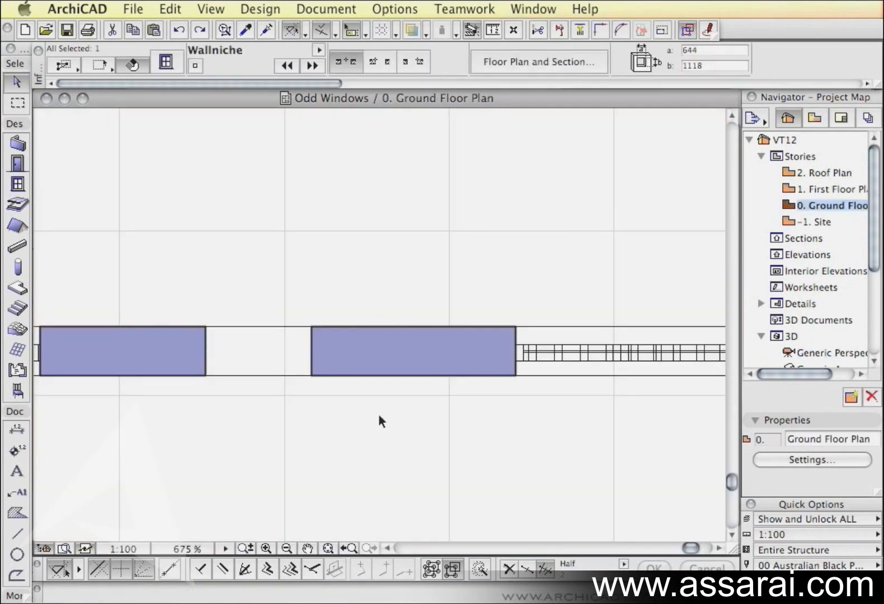
scroll(372, 414, down, 2)
middle_drag(351, 420, 453, 382)
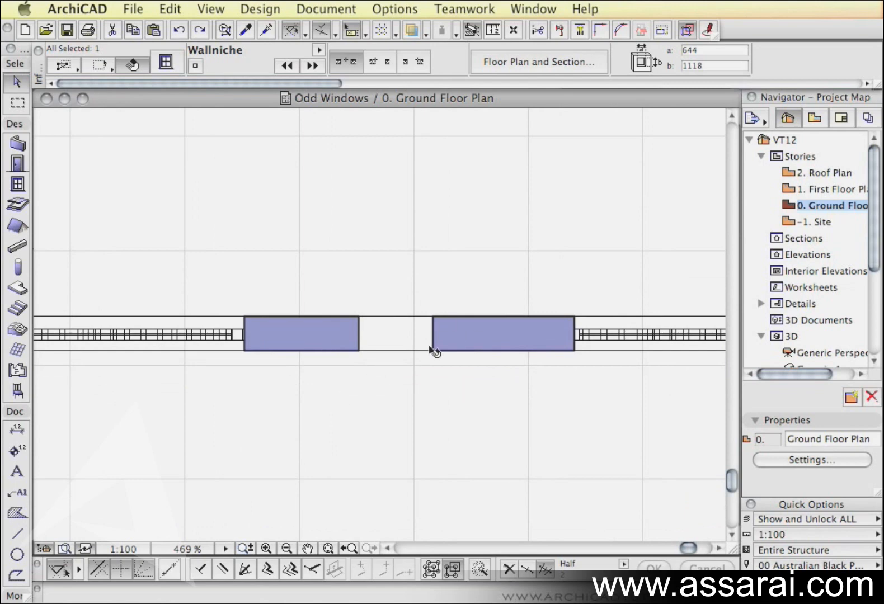
scroll(426, 386, up, 2)
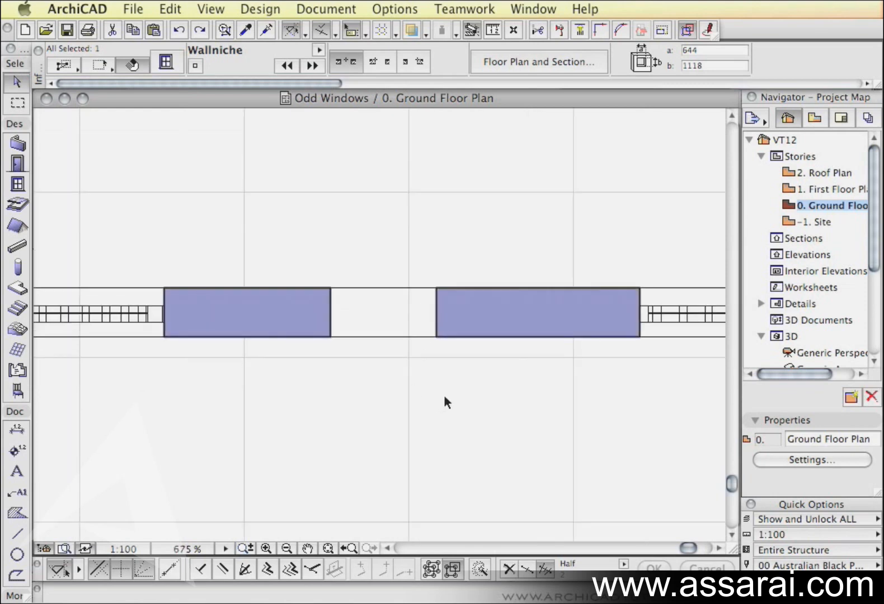
scroll(446, 401, up, 1)
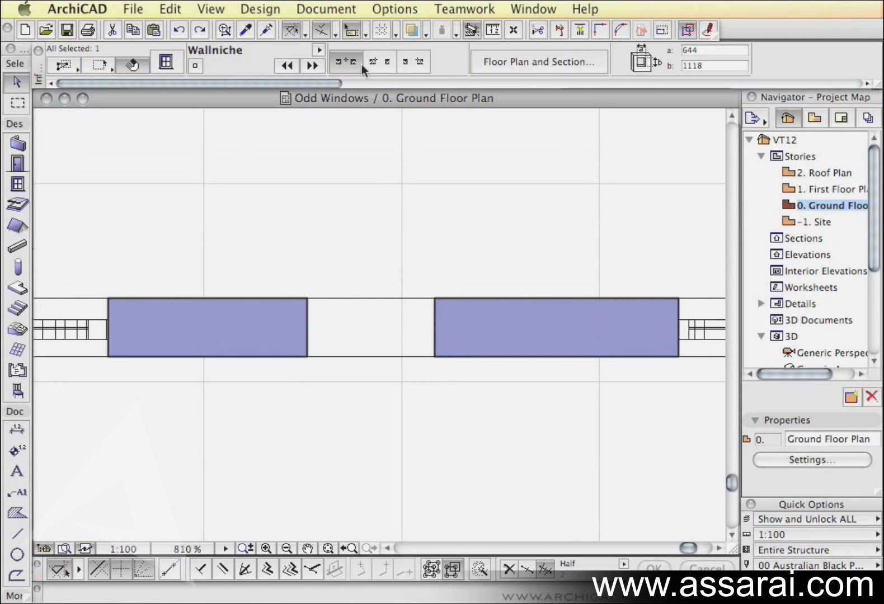
click(329, 10)
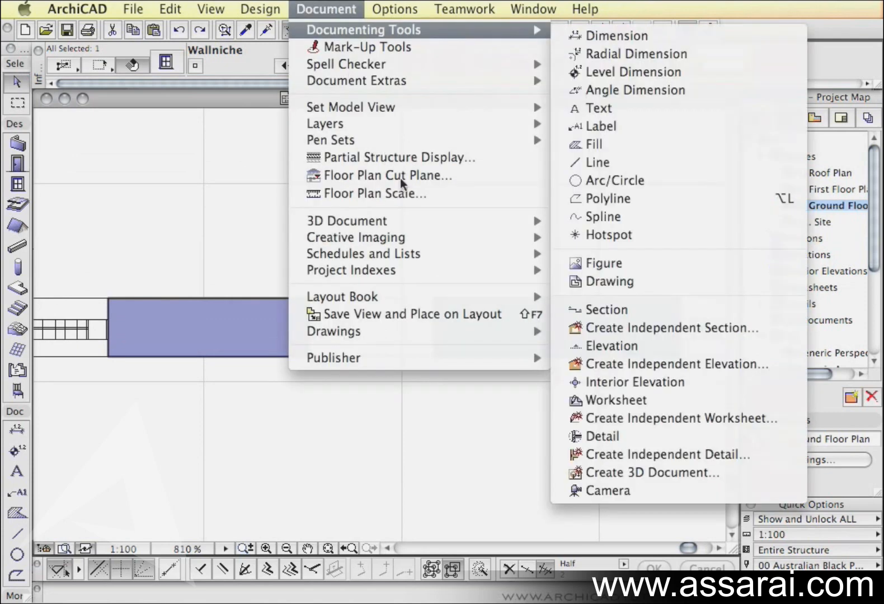
click(199, 97)
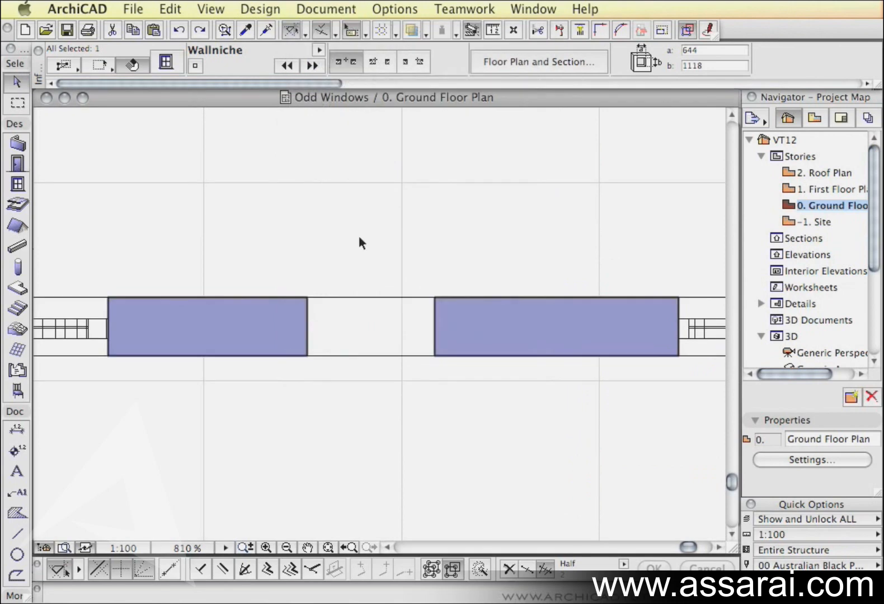
key(F5)
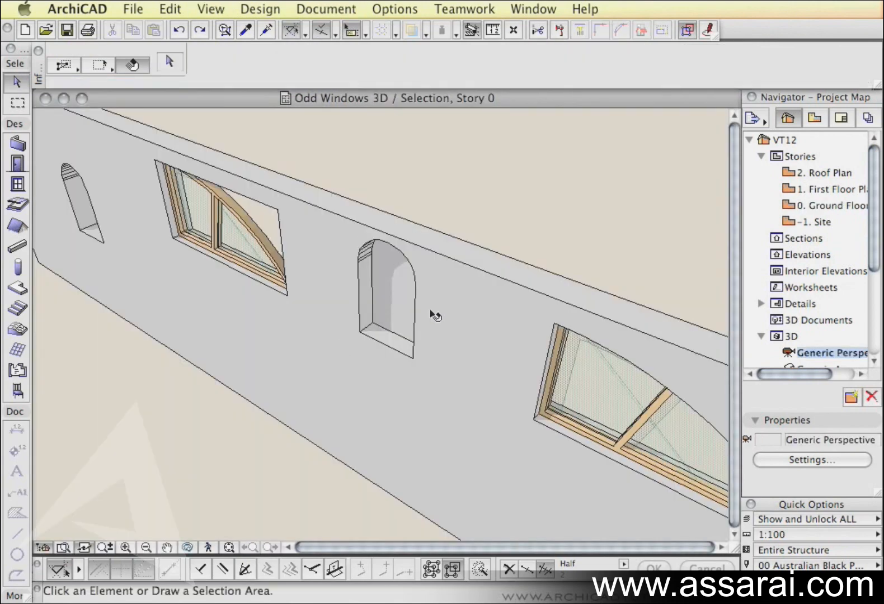
key(F2)
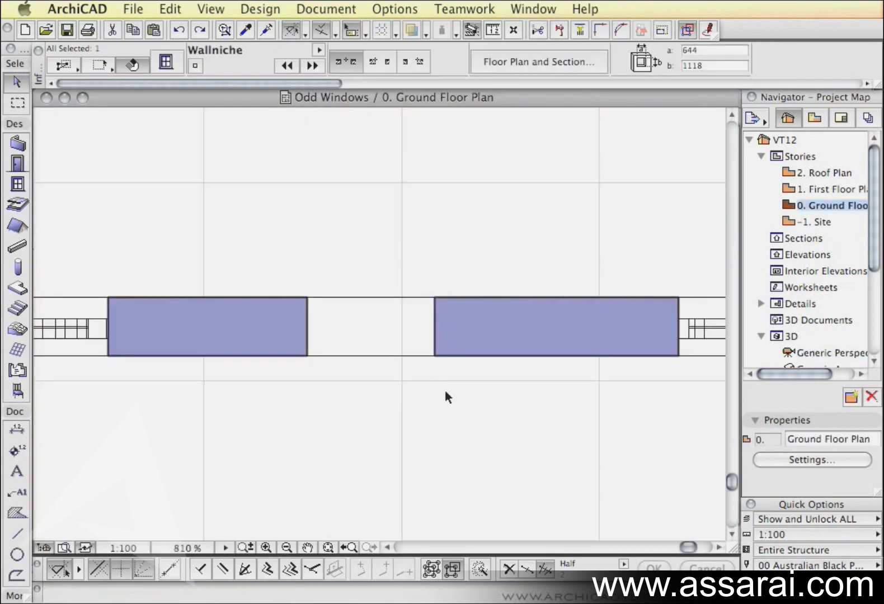
- Try to move the selected Wallniche along the wall from its lower corner on the plan
click(434, 357)
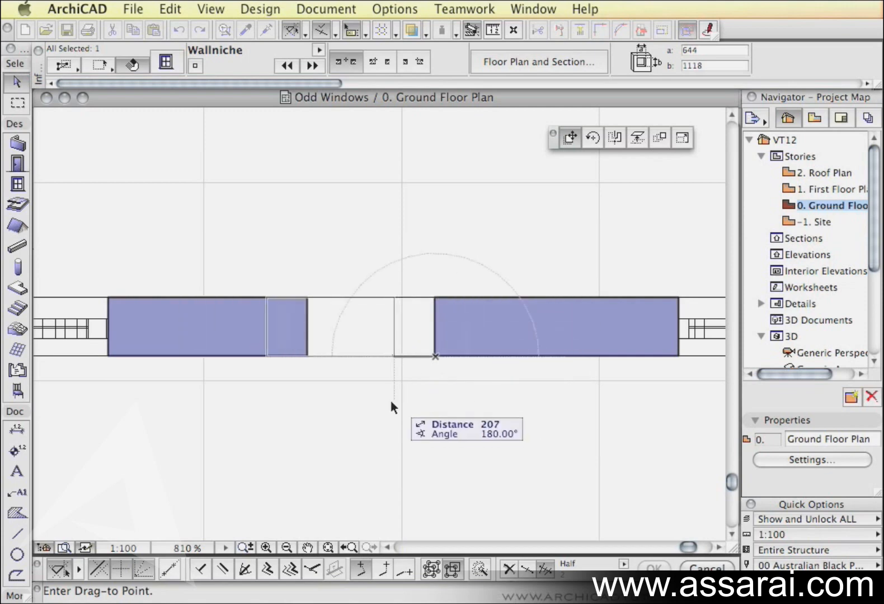
click(435, 397)
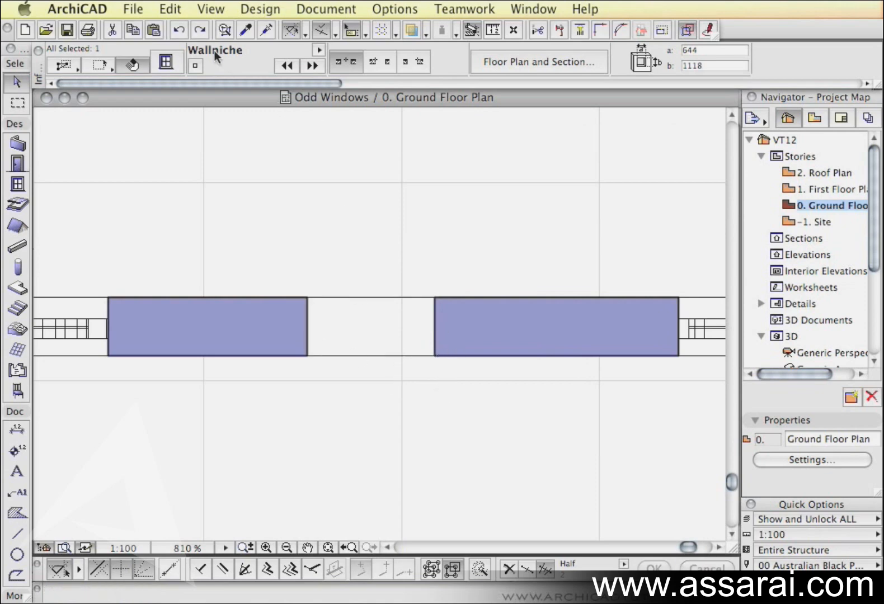
- Set the floor plan display of the selected Wallniche window to Projected with Overhead
key(super+f)
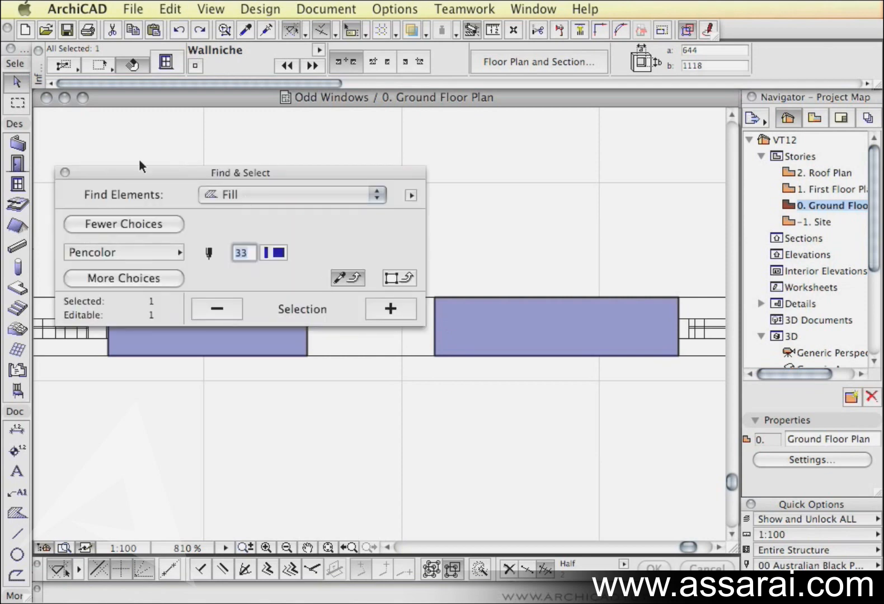
click(65, 171)
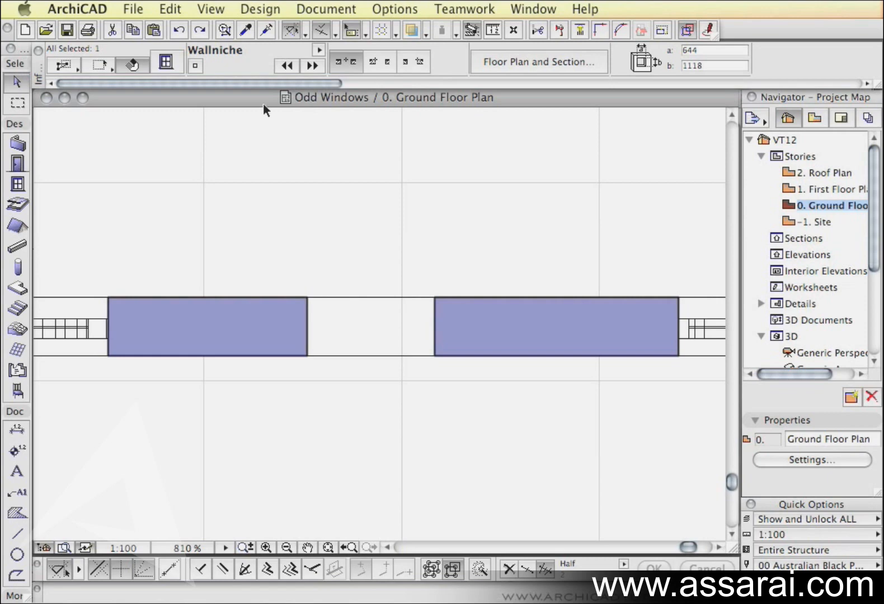
drag(261, 82, 354, 81)
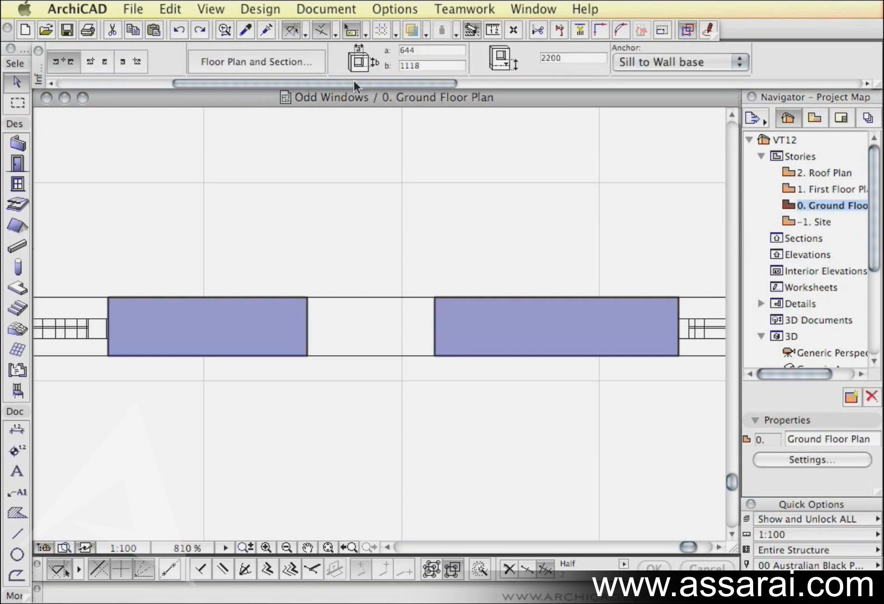
click(267, 61)
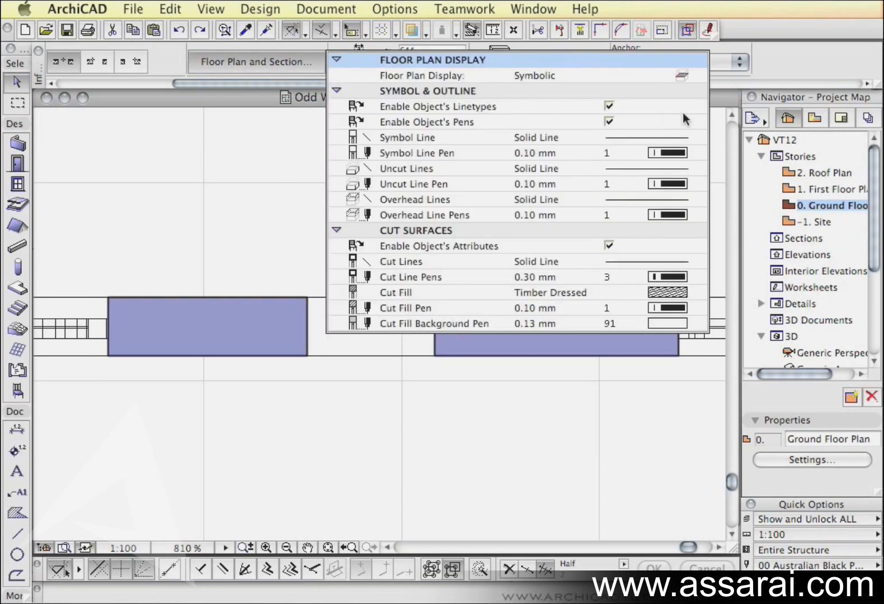
click(681, 78)
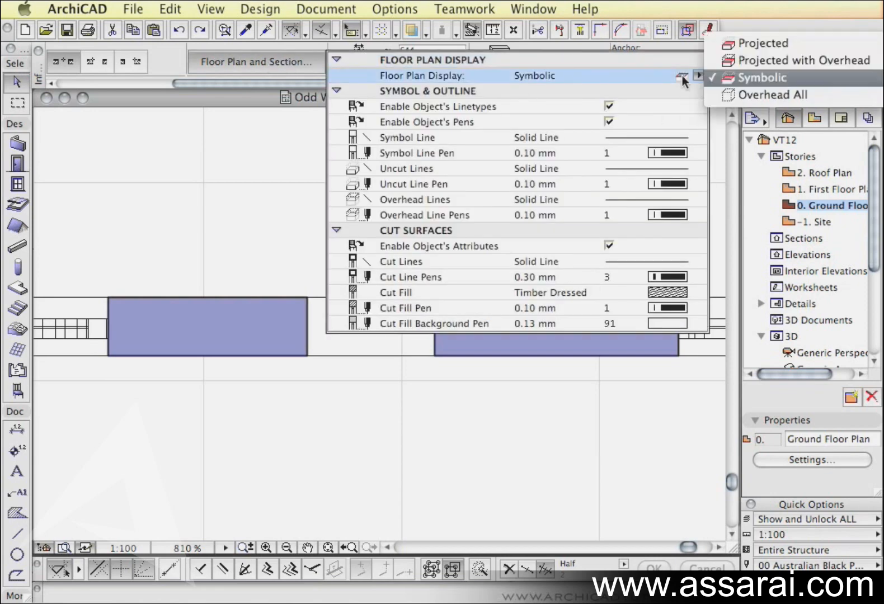
click(777, 60)
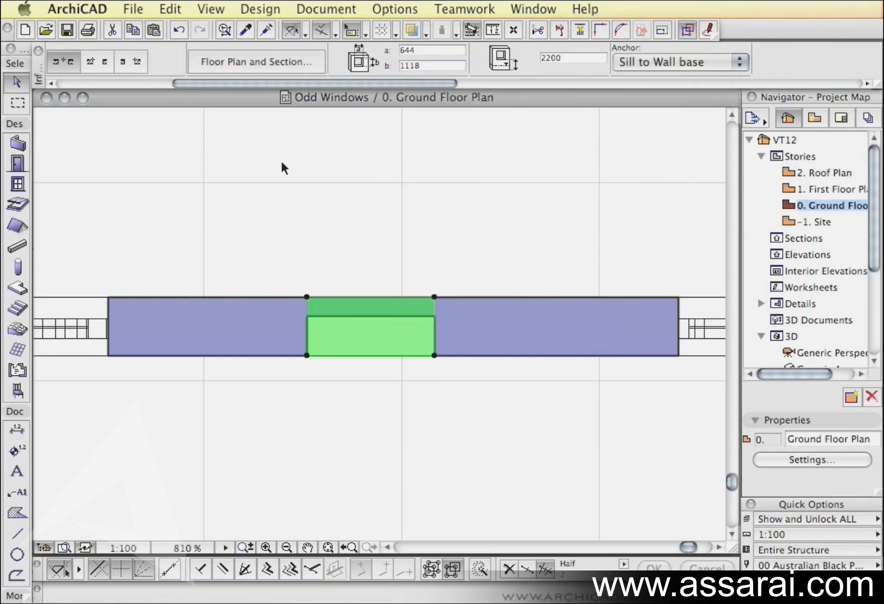
click(384, 389)
- Examine how the projected Wallniche between the two curved windows is drawn on the ground floor plan
scroll(446, 406, down, 3)
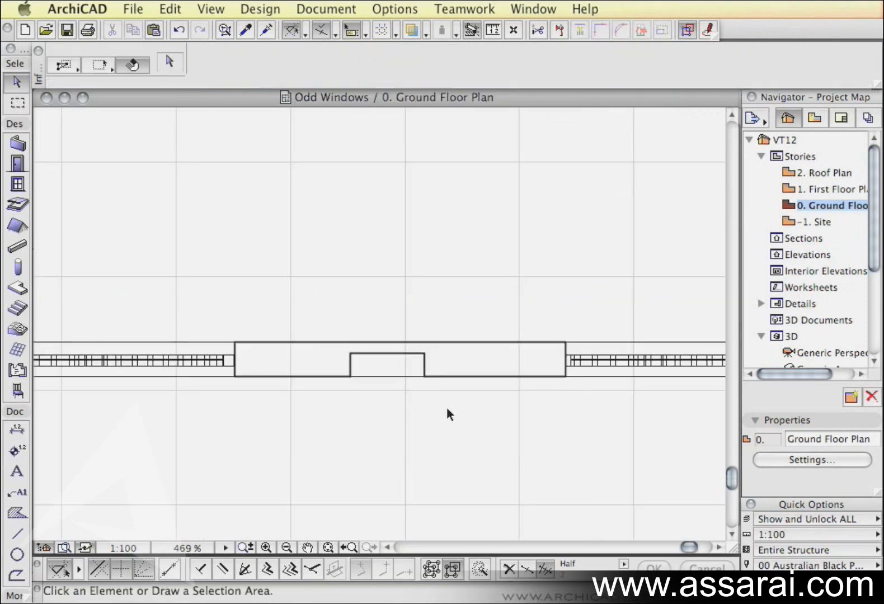
scroll(351, 365, down, 3)
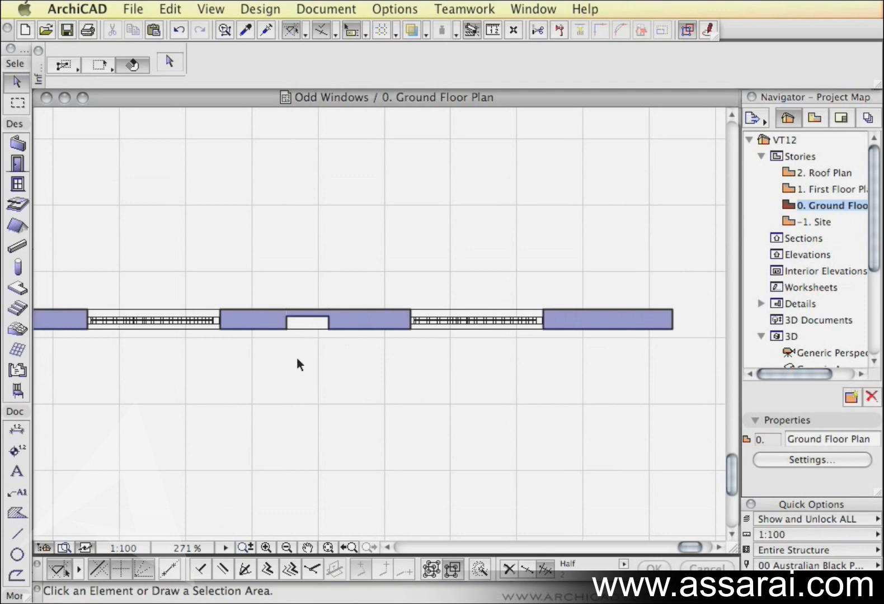
scroll(337, 344, up, 6)
middle_drag(320, 351, 452, 394)
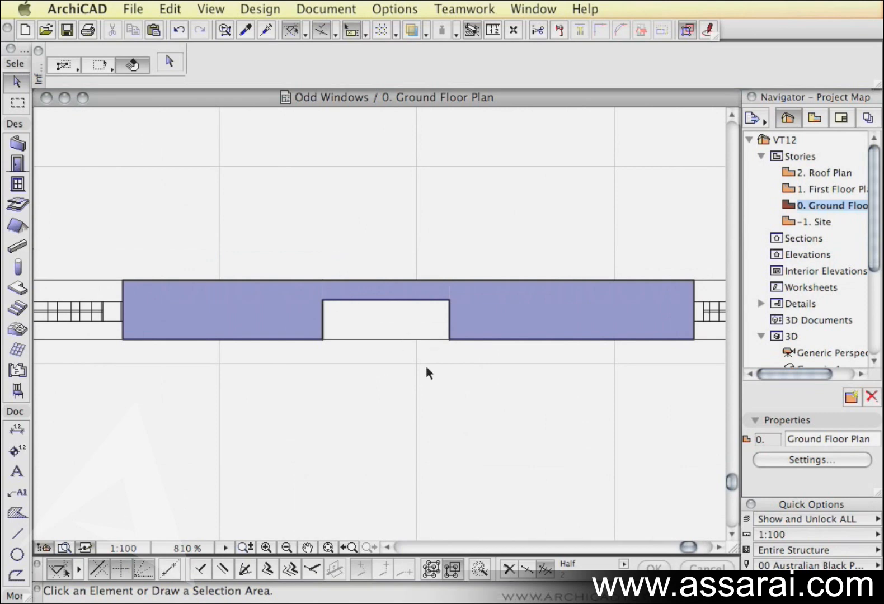
click(448, 338)
key(Delete)
key(ctrl+z)
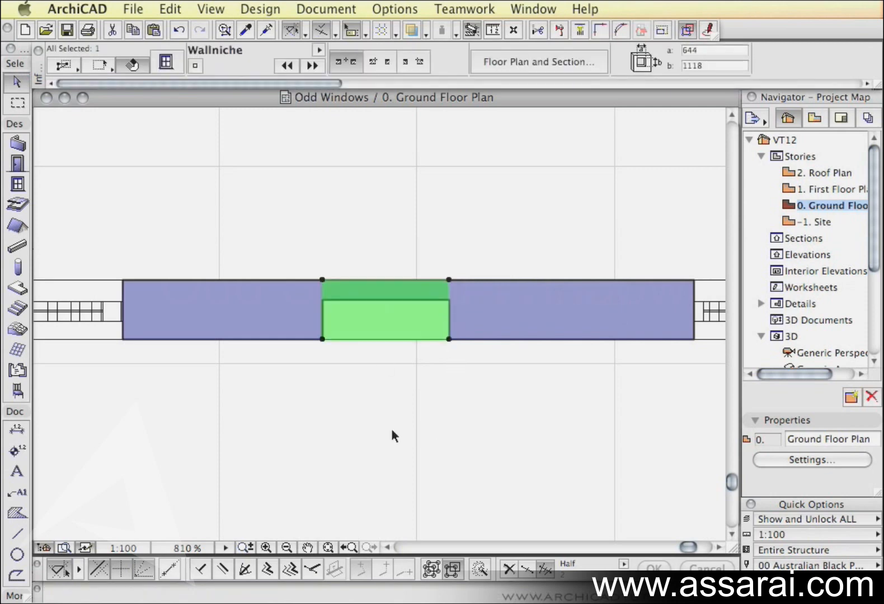
key(Delete)
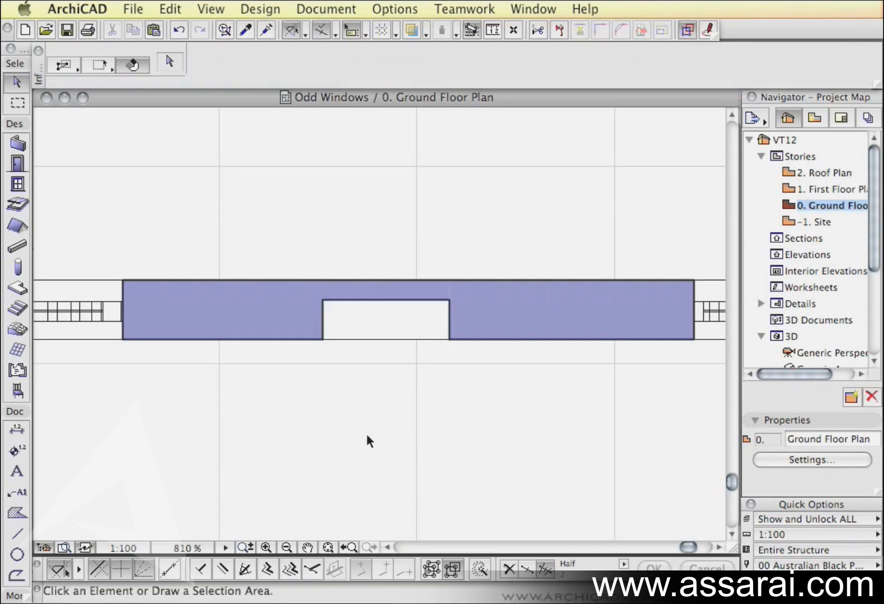
- Choose Wallniche from the Other Windows library folder as the default window
scroll(282, 414, down, 5)
scroll(394, 416, right, 3)
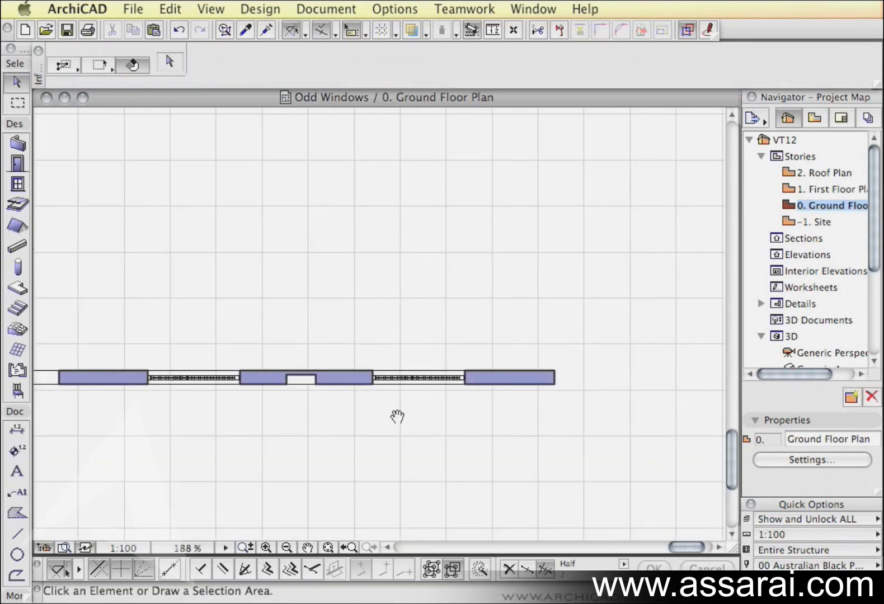
scroll(443, 401, up, 4)
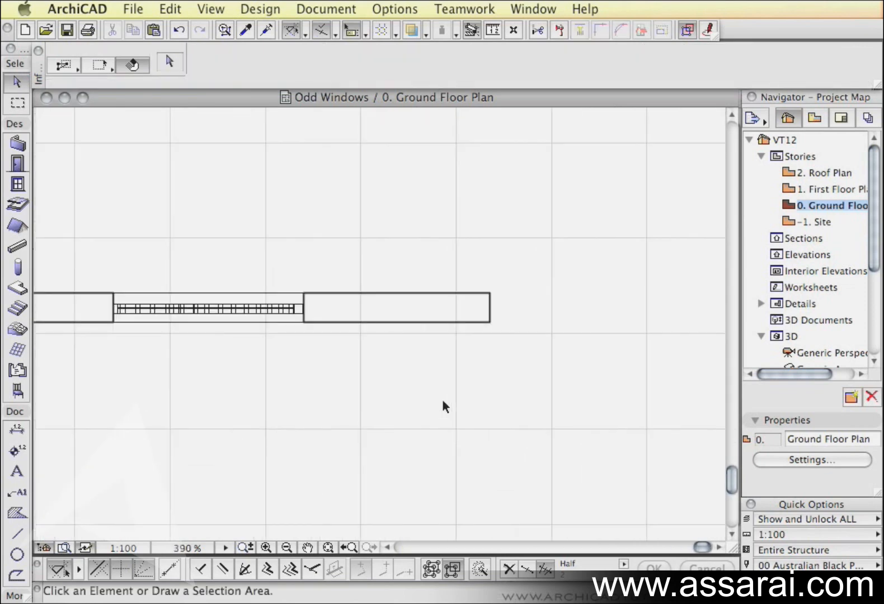
double_click(21, 187)
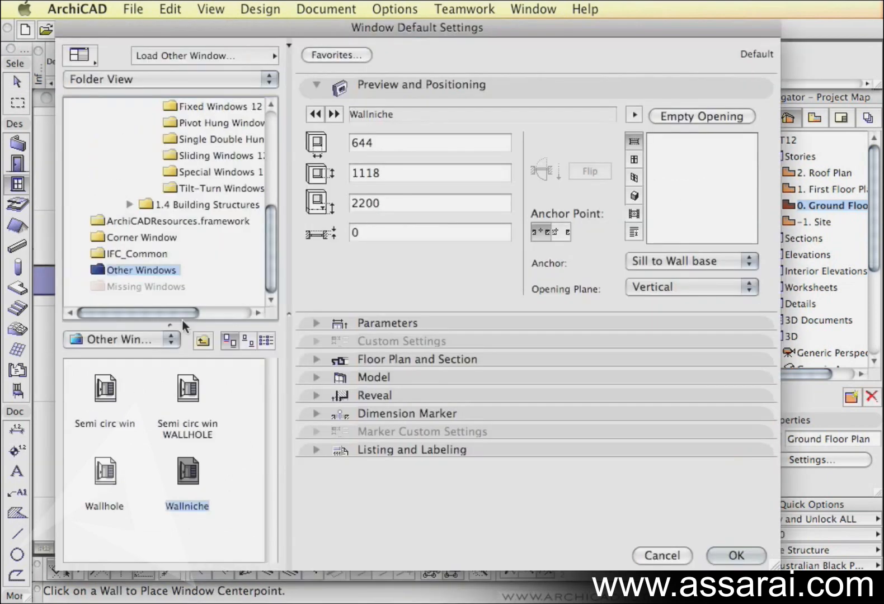
click(190, 475)
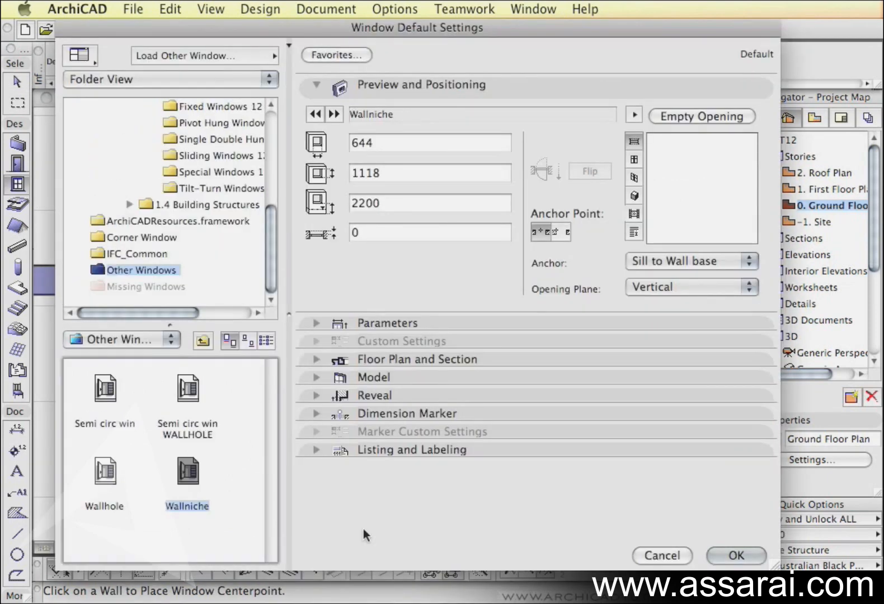
click(736, 555)
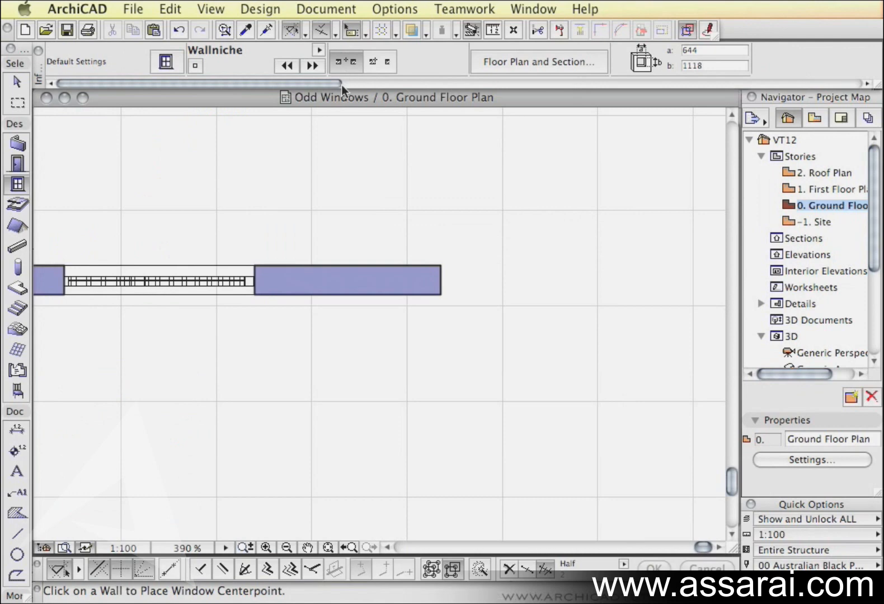
- Set the default window's floor plan display to Projected with Overhead and place a Wallniche on the wall's lower face near its right end
drag(298, 83, 356, 83)
click(373, 61)
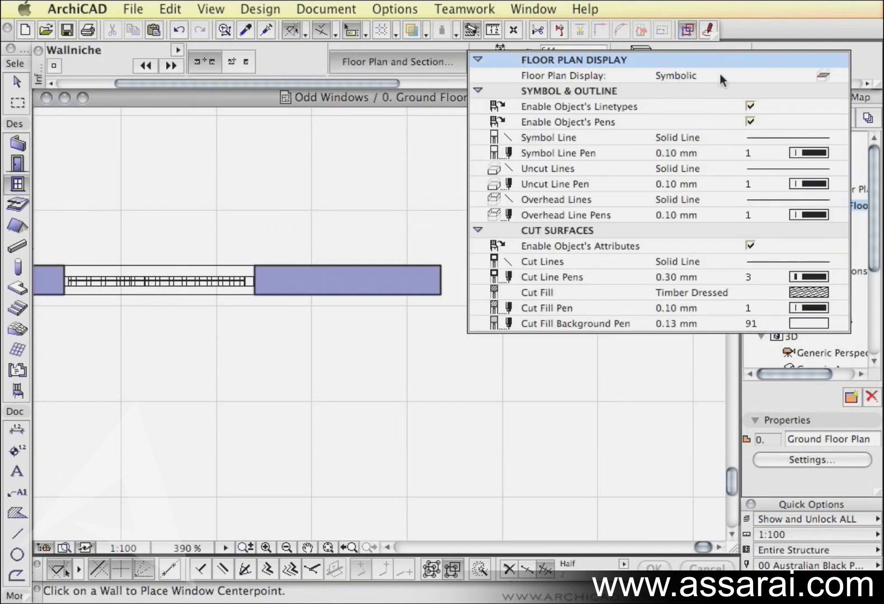
click(816, 74)
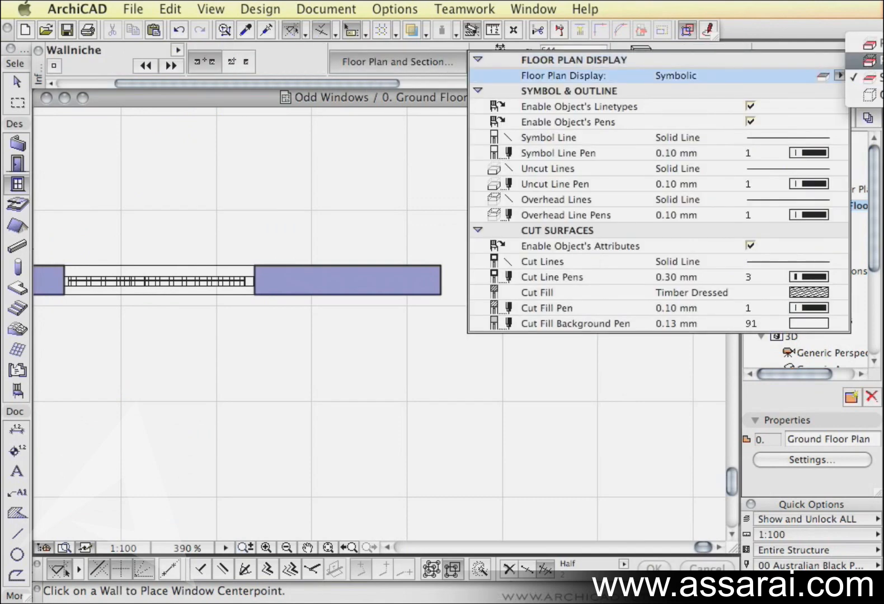
click(864, 61)
click(354, 296)
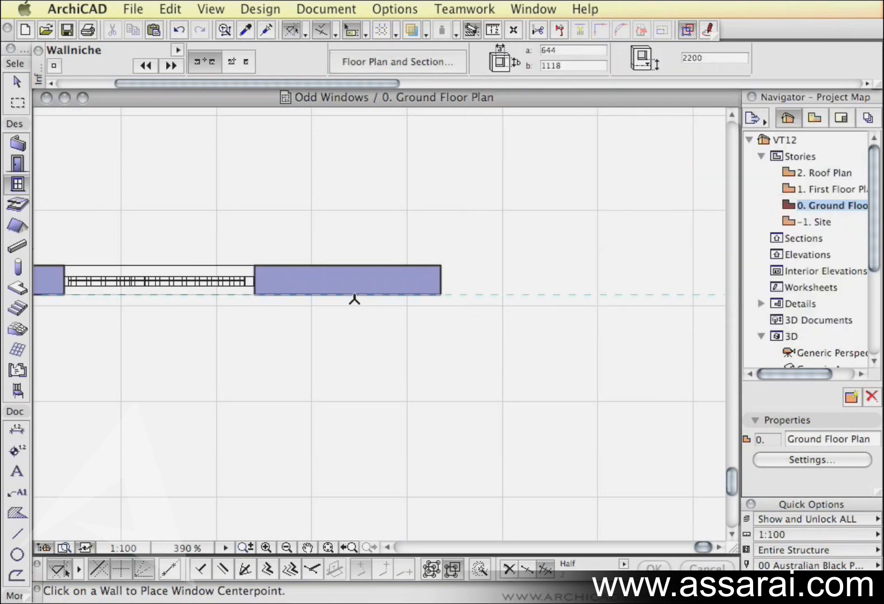
click(347, 296)
click(360, 353)
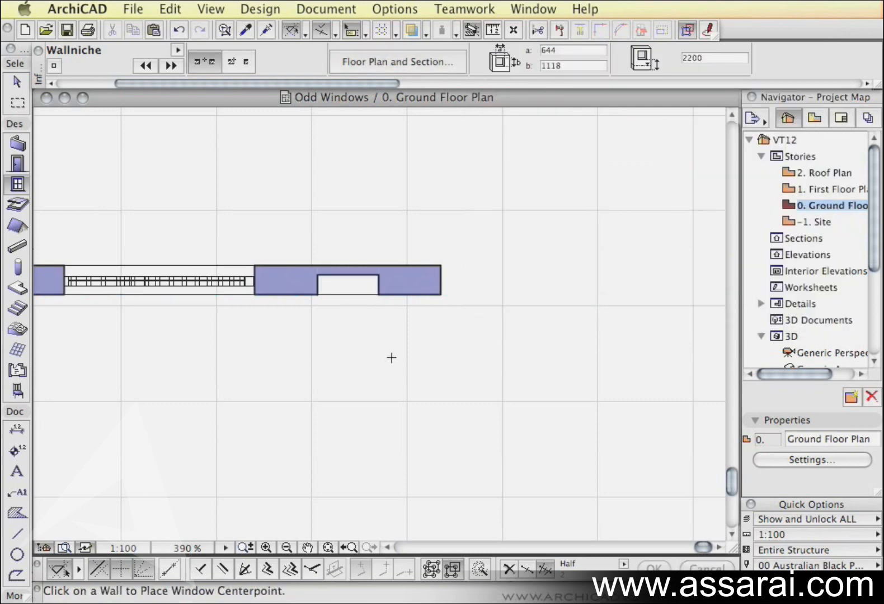
- Show the model in 3D and check the element ID of the red slab beneath the curved window frame
scroll(319, 332, down, 3)
middle_drag(316, 397, 478, 390)
middle_drag(391, 378, 426, 375)
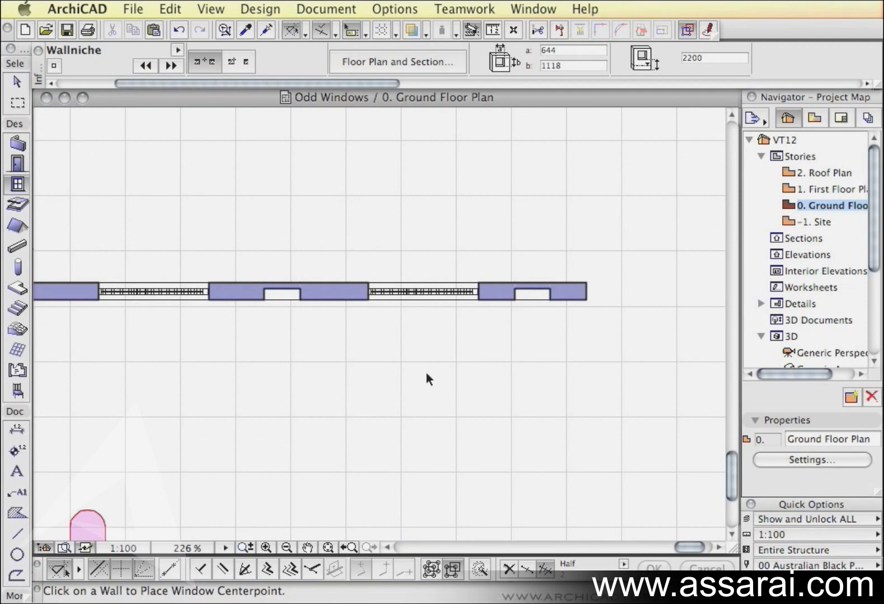
key(F3)
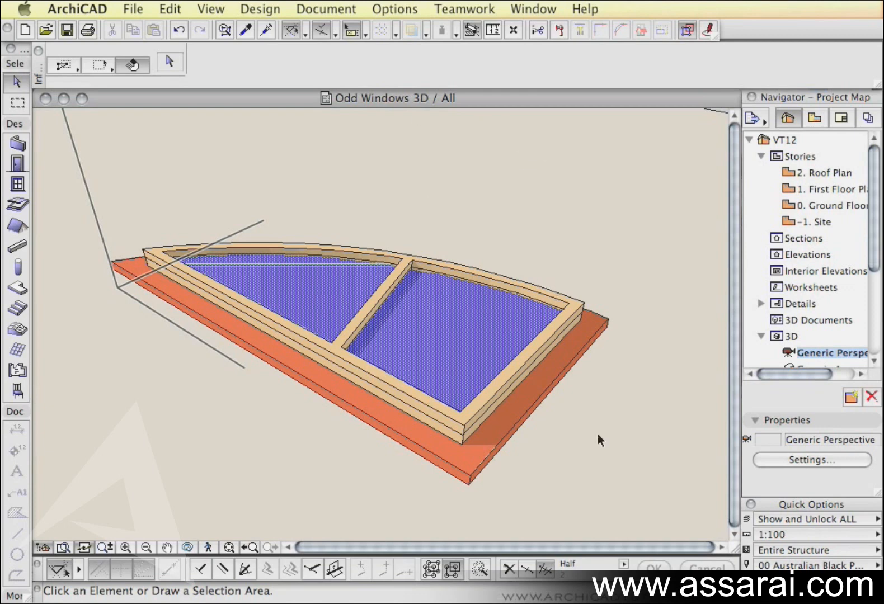
click(464, 466)
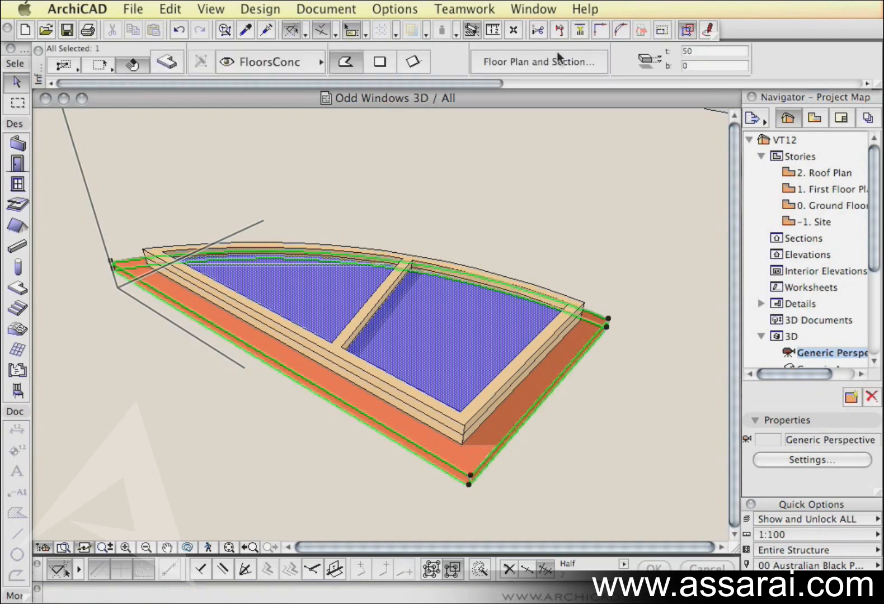
scroll(557, 54, right, 2)
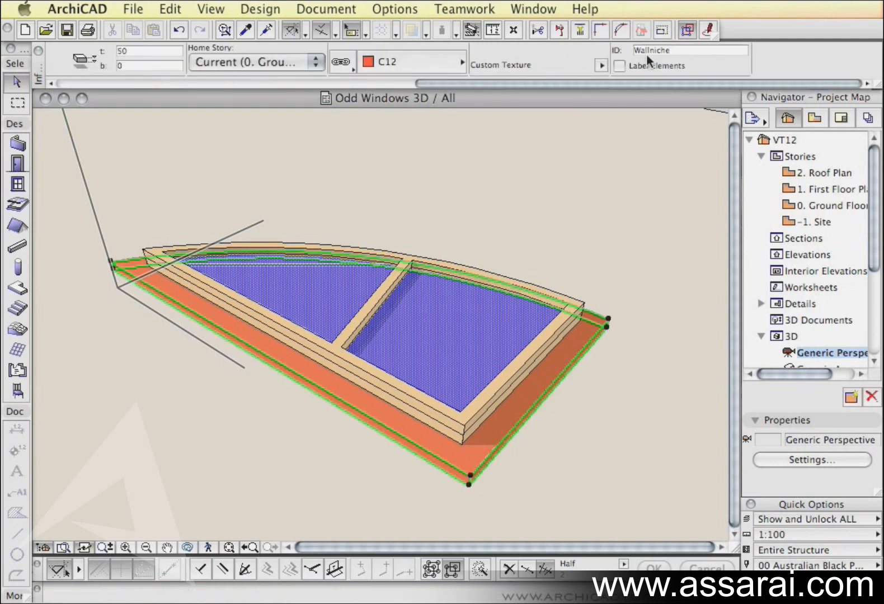
click(564, 424)
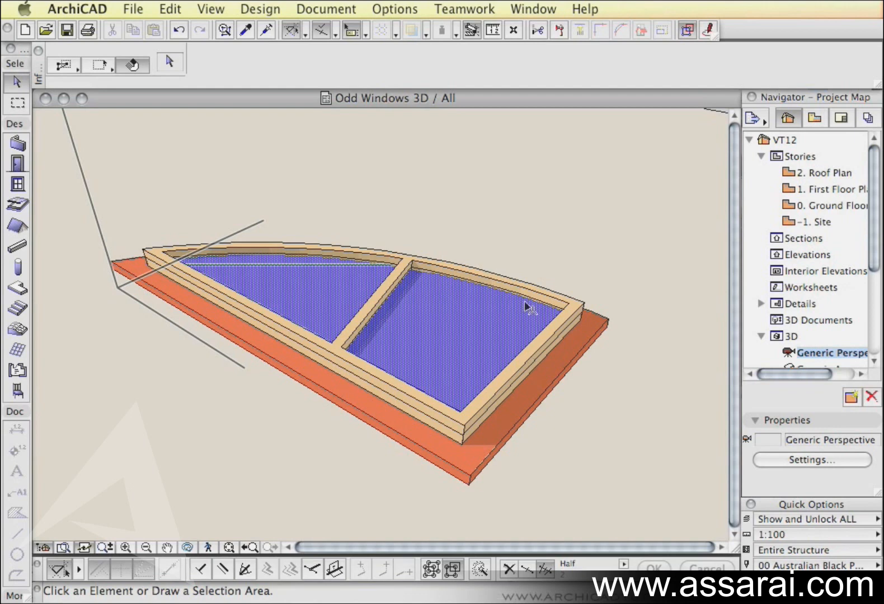
- Examine the curved windows and niches placed in the wall from both sides in 3D
scroll(528, 274, down, 5)
middle_drag(594, 150, 449, 365)
scroll(481, 230, up, 5)
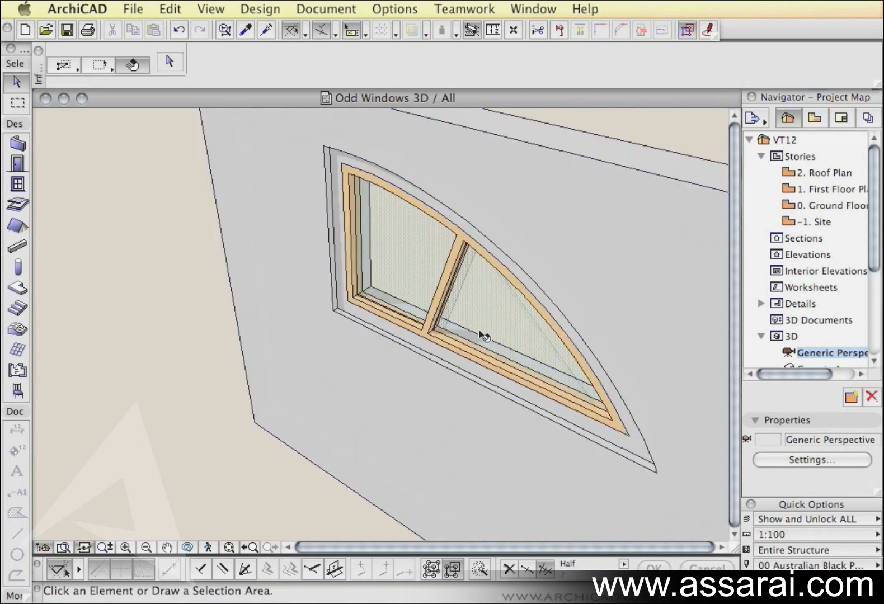
shift+middle_drag(157, 376, 164, 352)
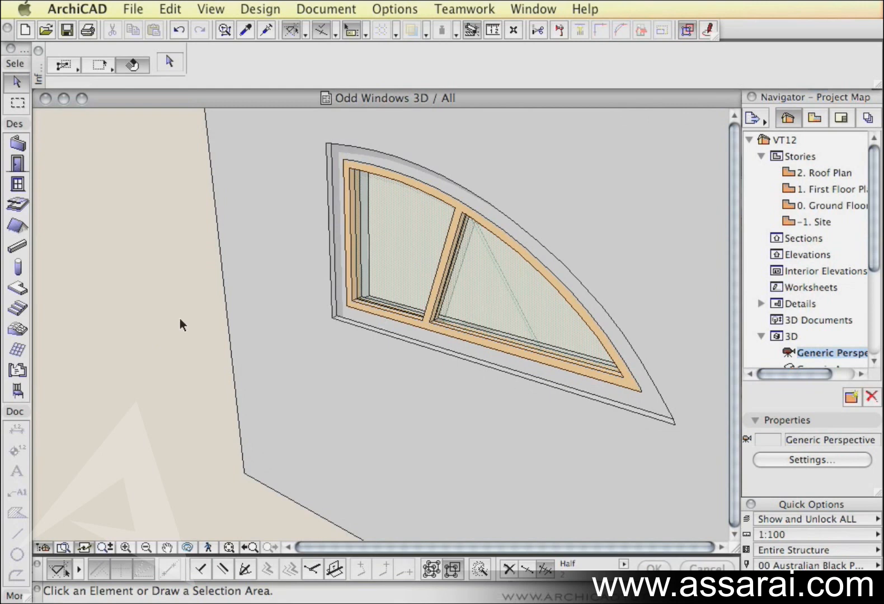
drag(198, 315, 466, 335)
drag(527, 388, 570, 329)
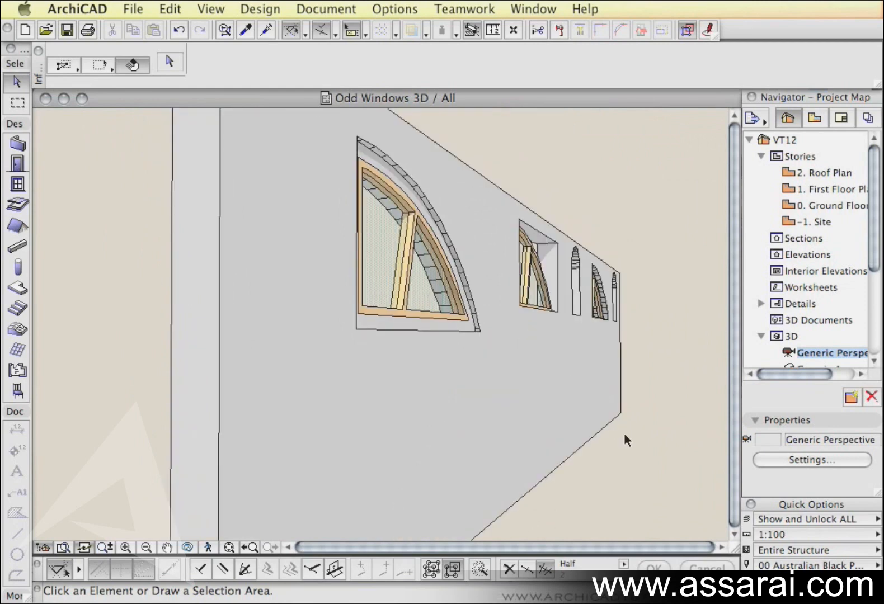
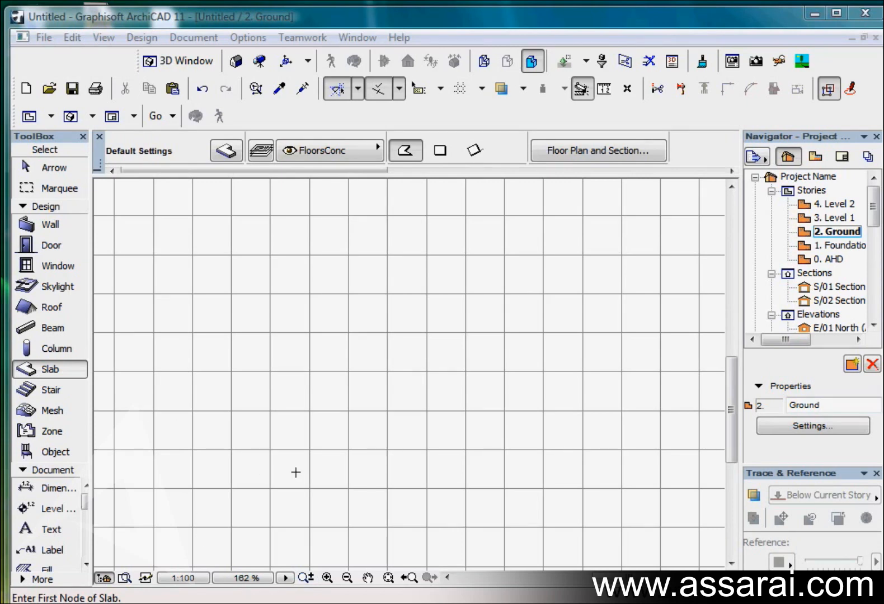
- Turn on grid snap and draw a downward-pointing triangular slab two grid squares wide and one grid square deep
key(s)
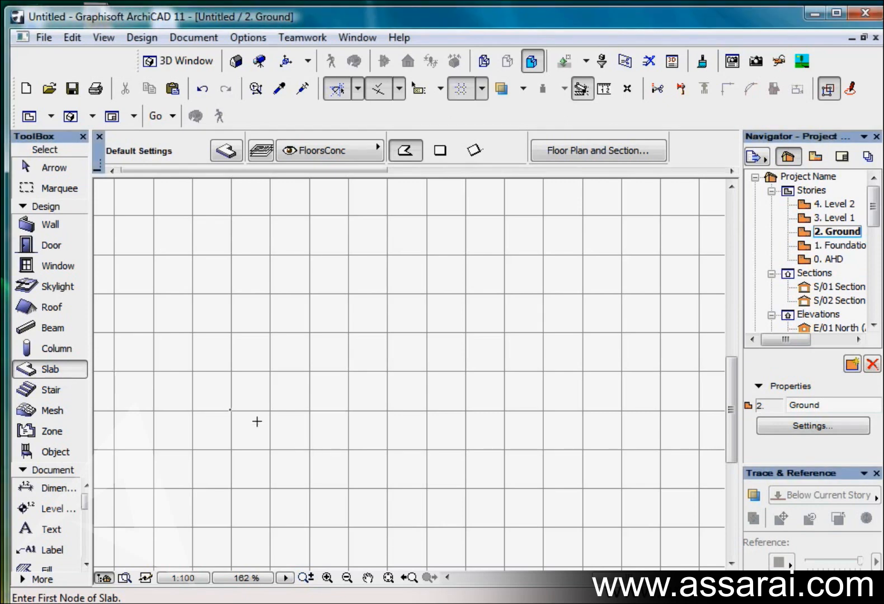
click(348, 449)
click(387, 411)
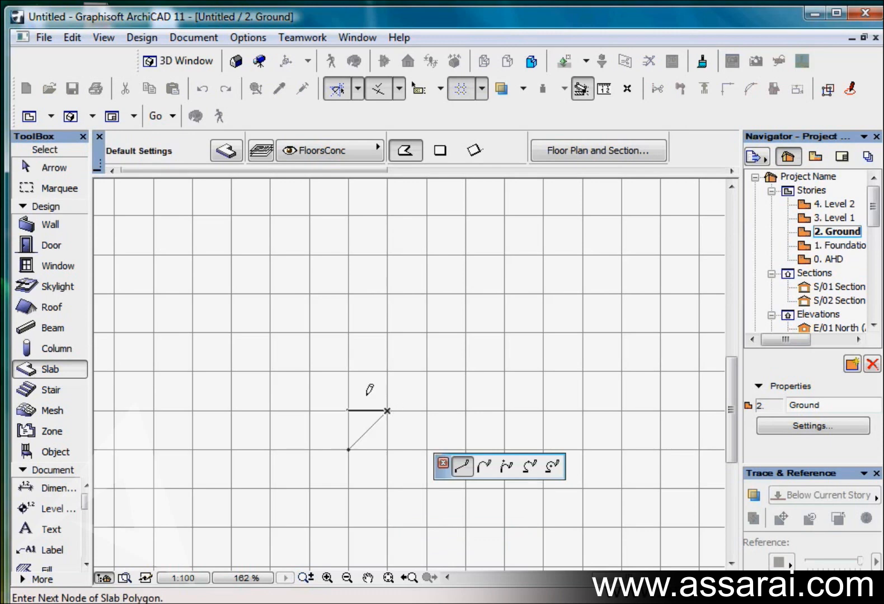
click(310, 411)
click(348, 448)
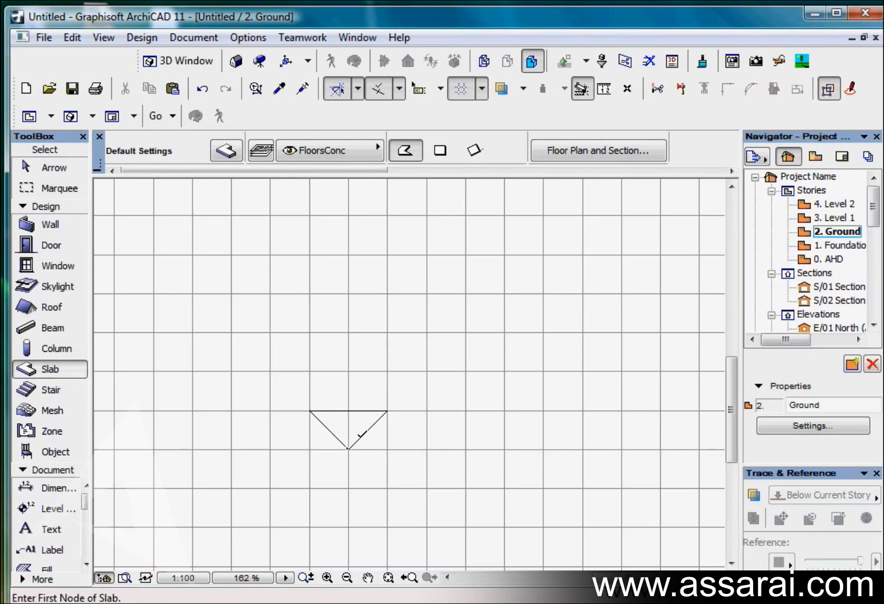
- Turn off grid snap and curve the triangular slab's top edge upward into a shallow arc
click(354, 412)
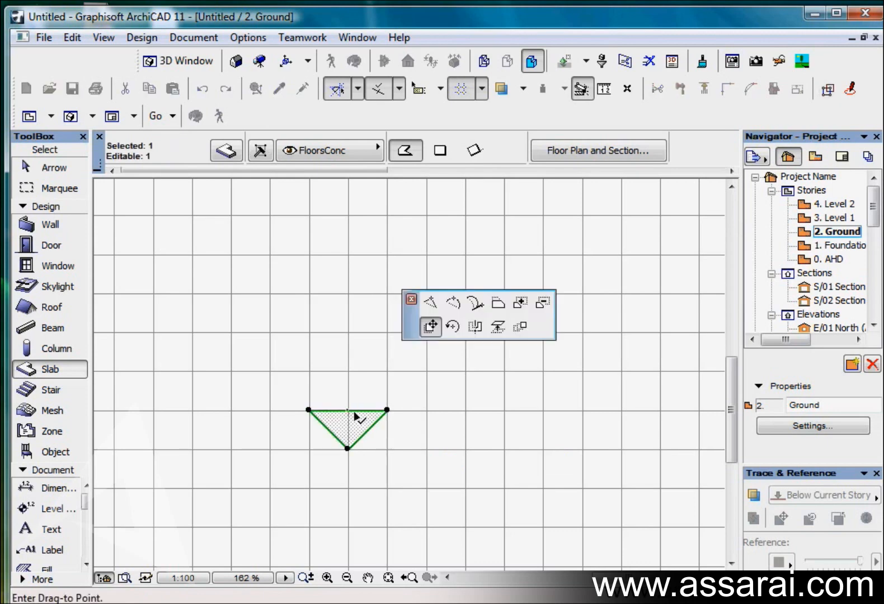
key(Escape)
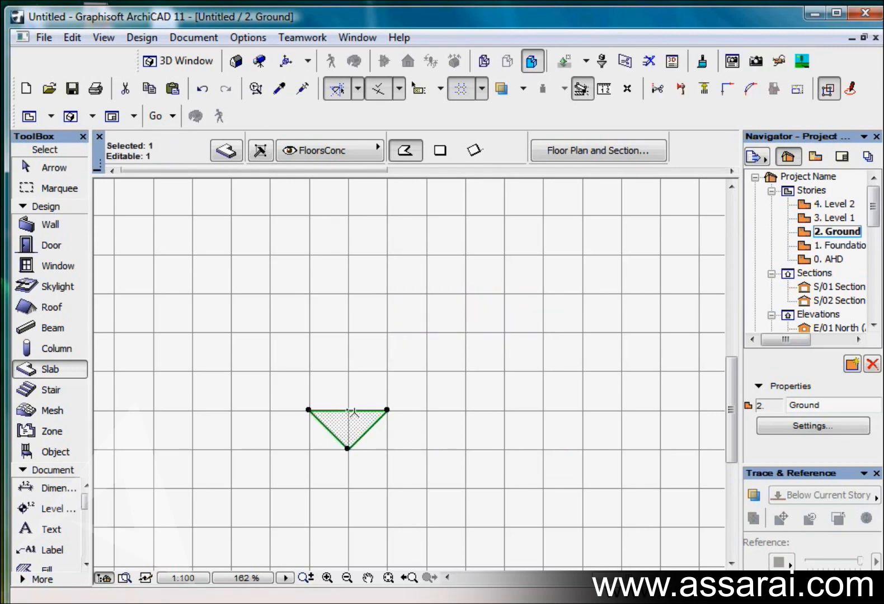
key(s)
click(353, 412)
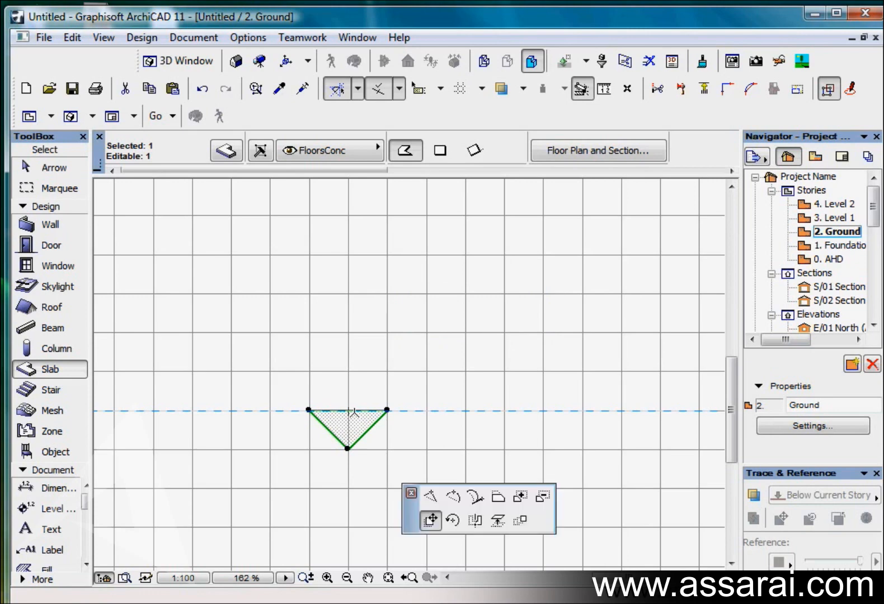
click(448, 494)
click(364, 385)
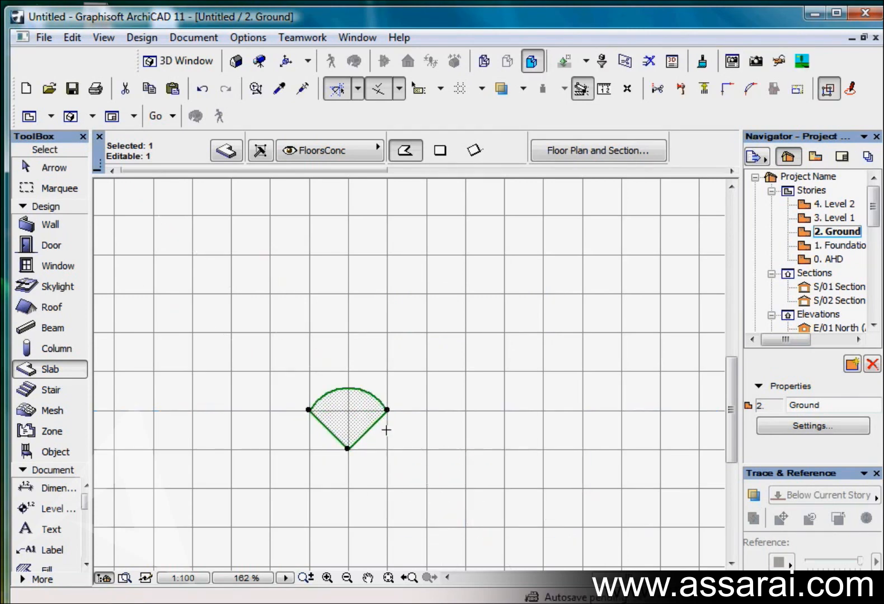
- Hide the grid display on the floor plan and deselect the curved slab
middle_drag(387, 428, 445, 418)
scroll(444, 415, up, 3)
scroll(444, 416, up, 1)
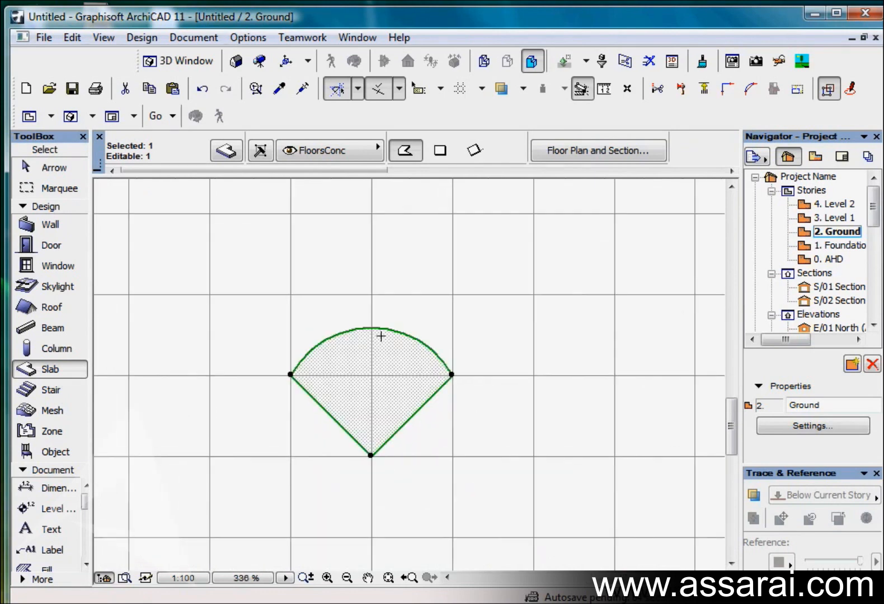
click(142, 38)
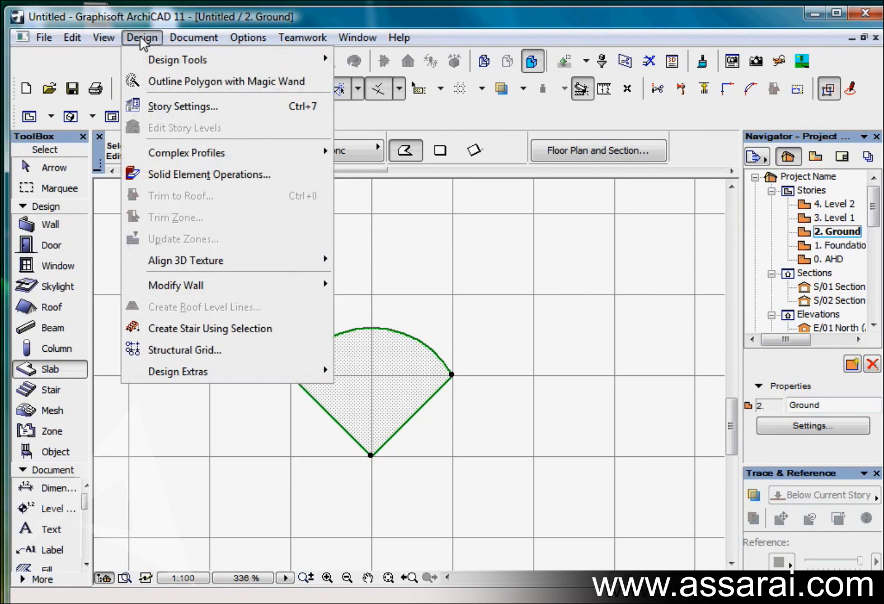
mouse_move(103, 38)
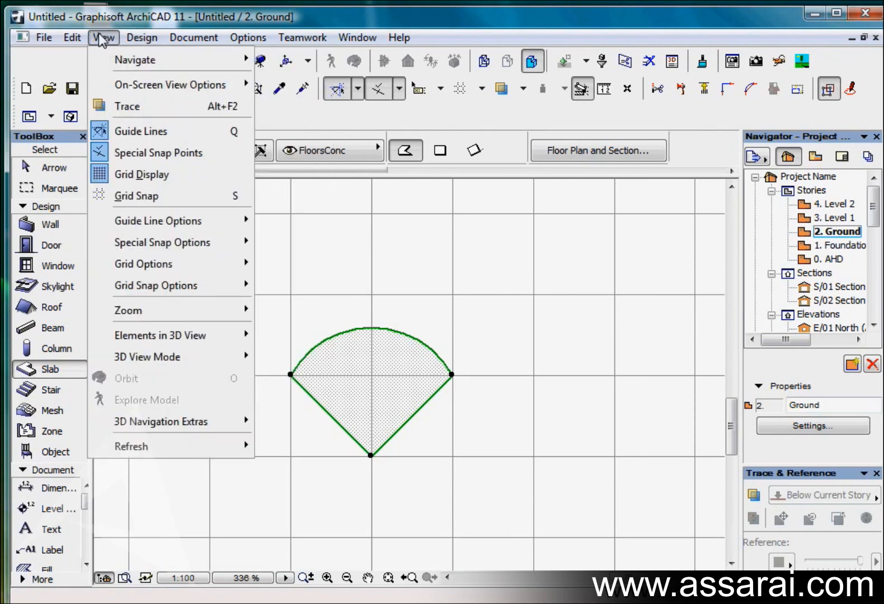
click(137, 175)
key(Escape)
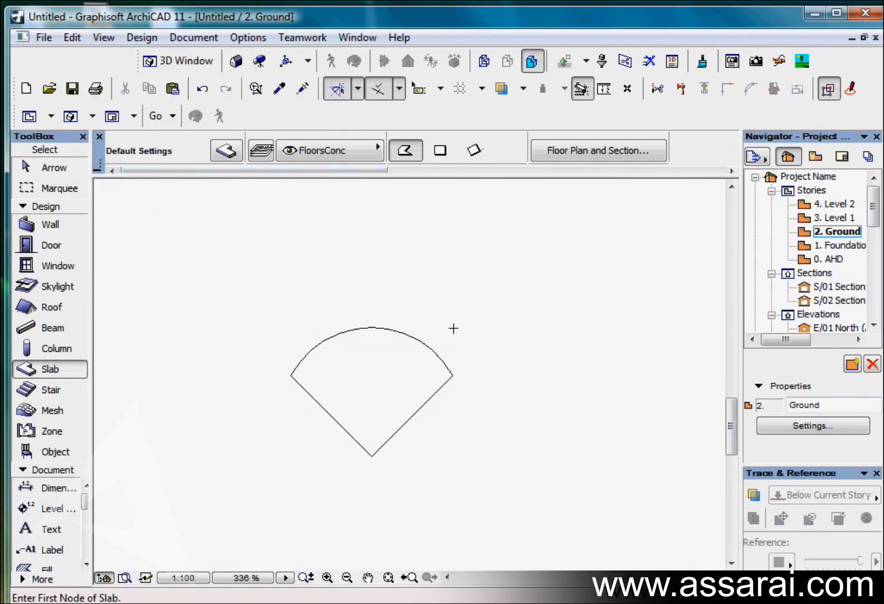
- Give the curved slab the Glass material and set its bottom elevation to 0 and its top to 15
shift+click(401, 377)
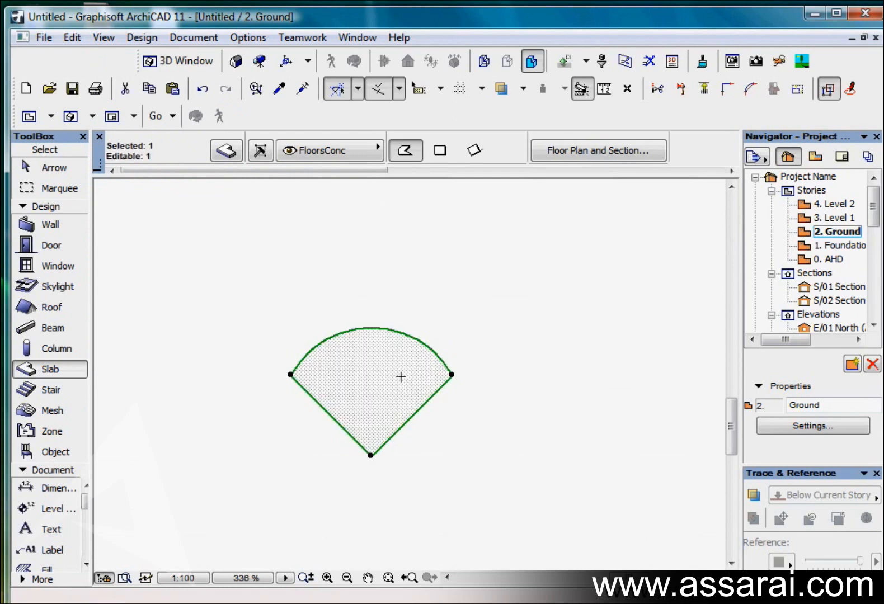
scroll(558, 153, down, 3)
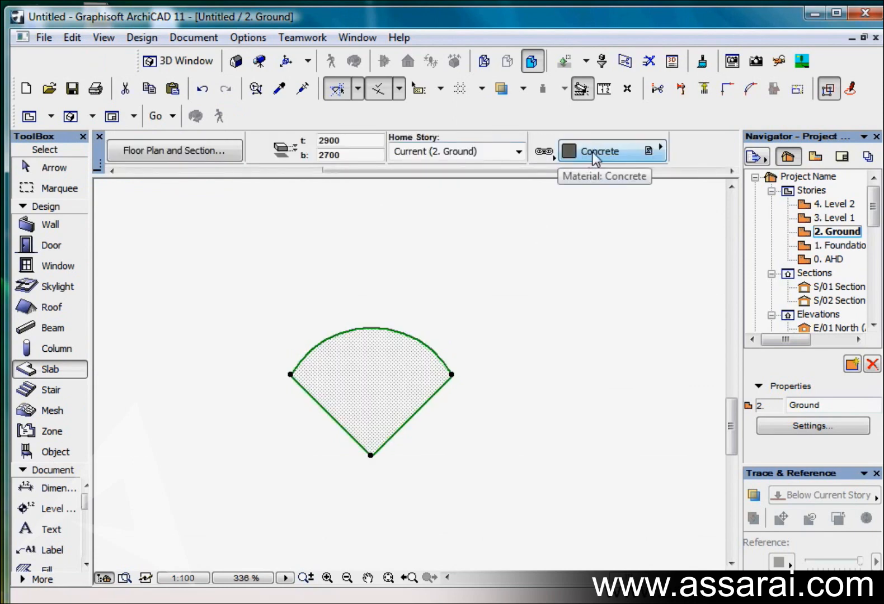
click(592, 152)
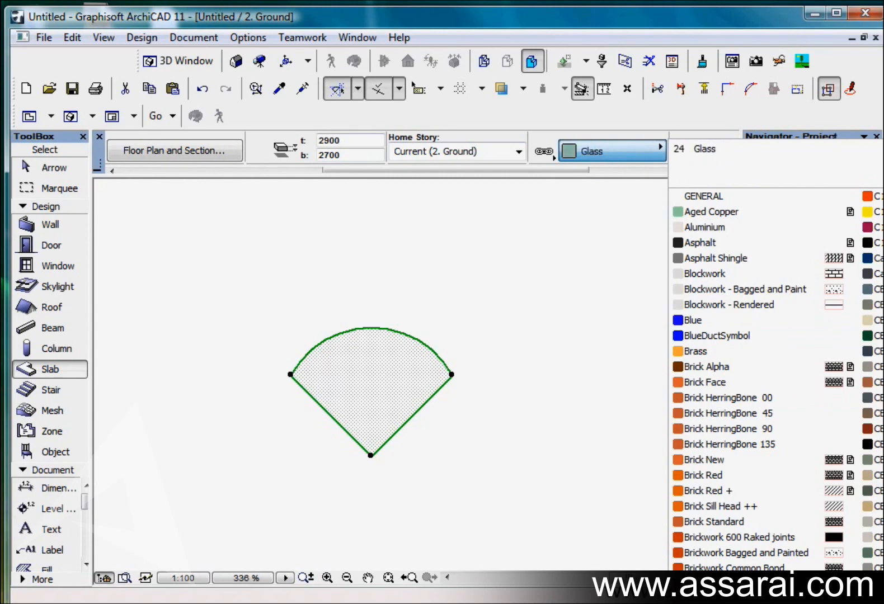
click(882, 442)
click(349, 155)
text(0)
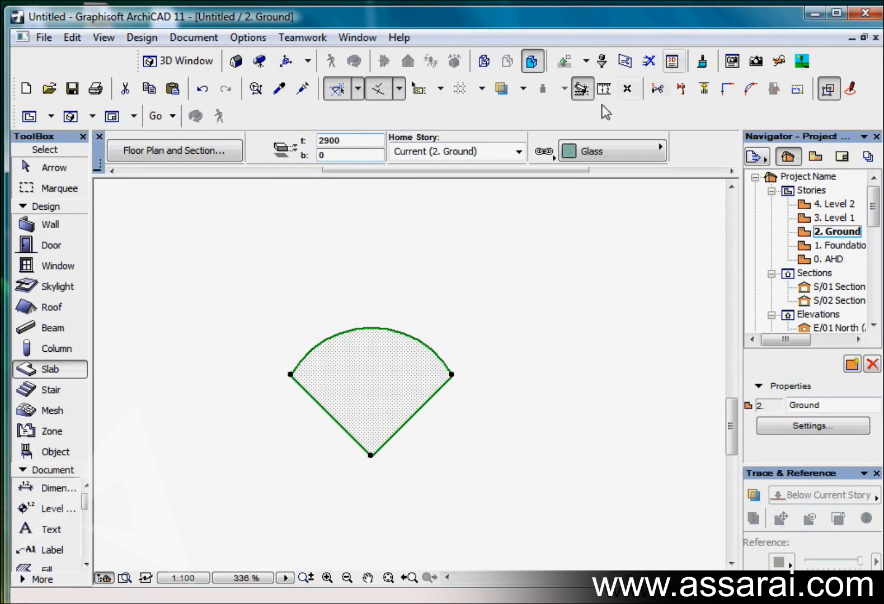
click(333, 139)
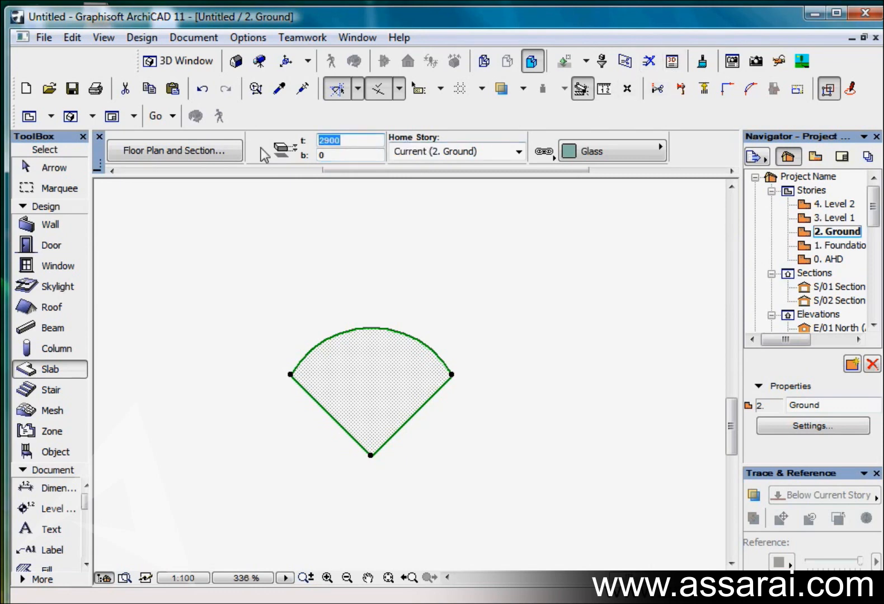
text(15)
key(Escape)
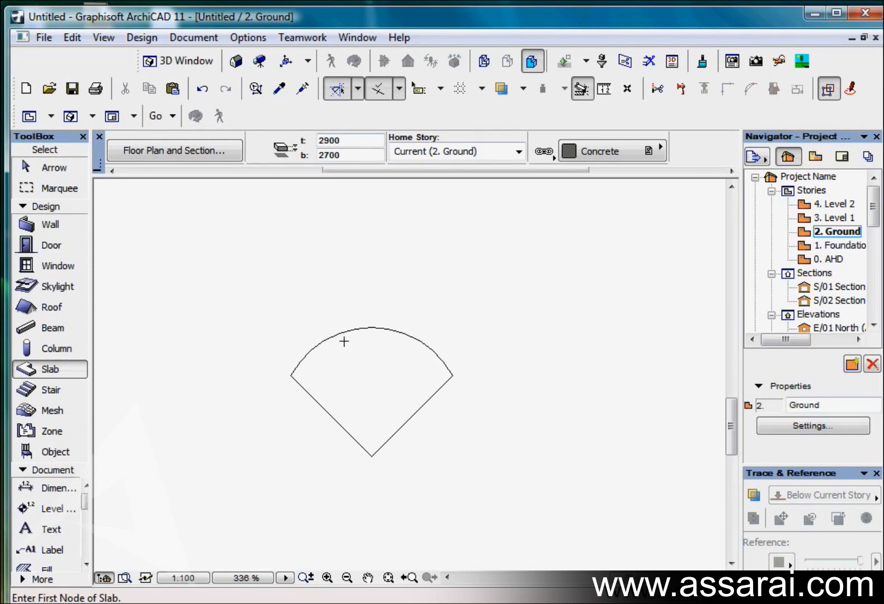
- Show the slab in 3D and set the parallel projection to Side view with the camera azimuth at 90°
key(F3)
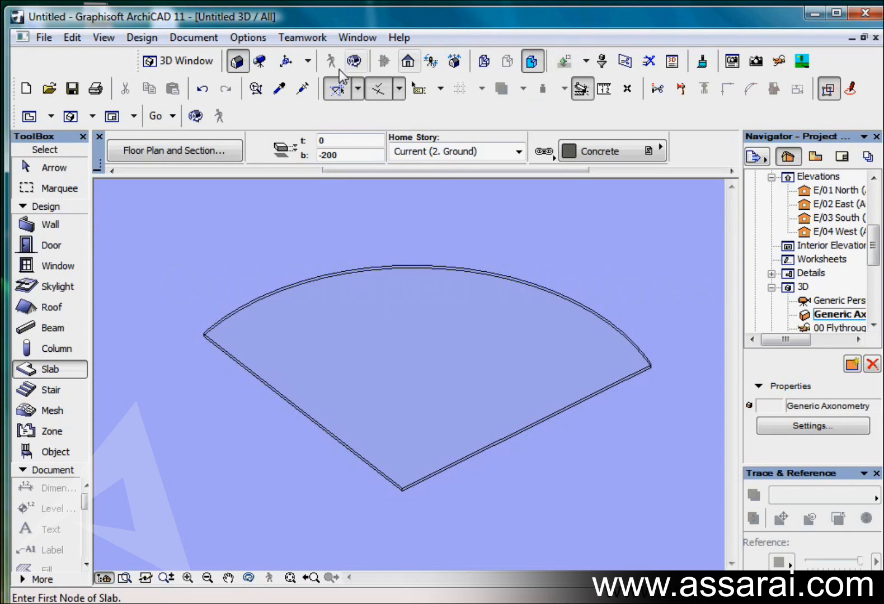
click(286, 62)
drag(582, 203, 249, 190)
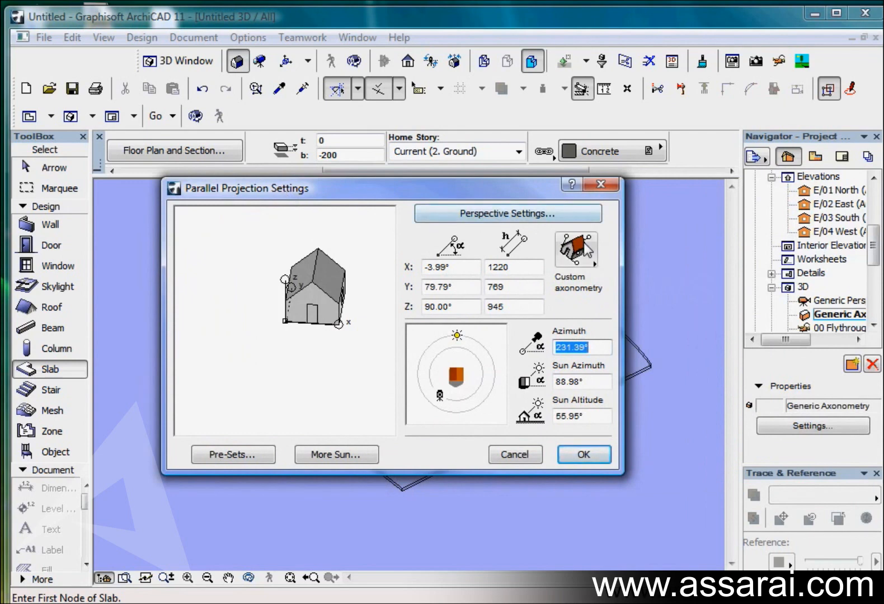
click(576, 263)
click(620, 288)
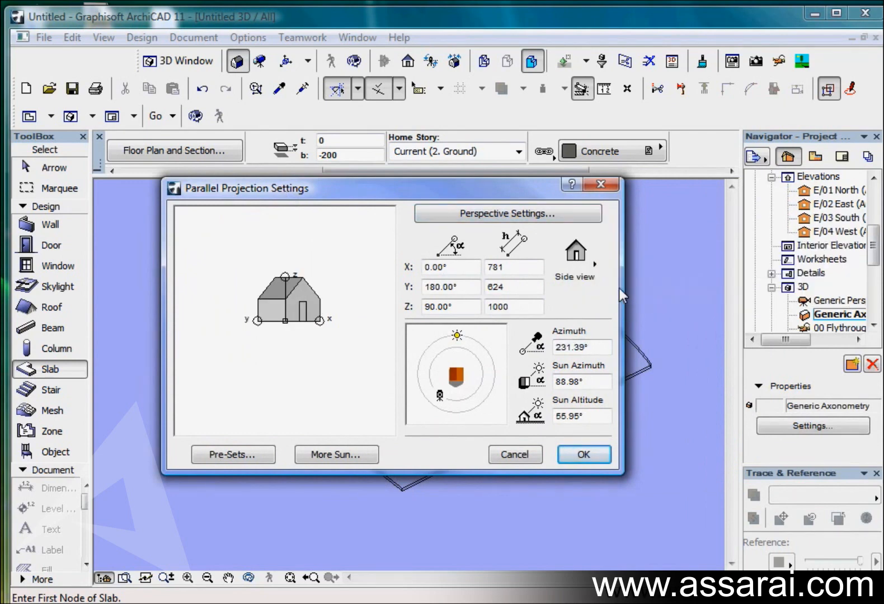
click(459, 349)
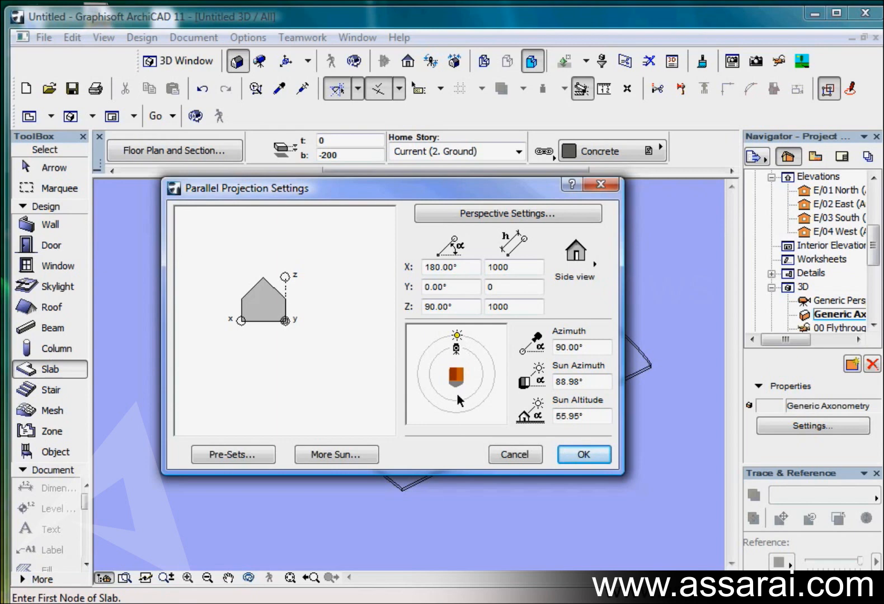
click(587, 456)
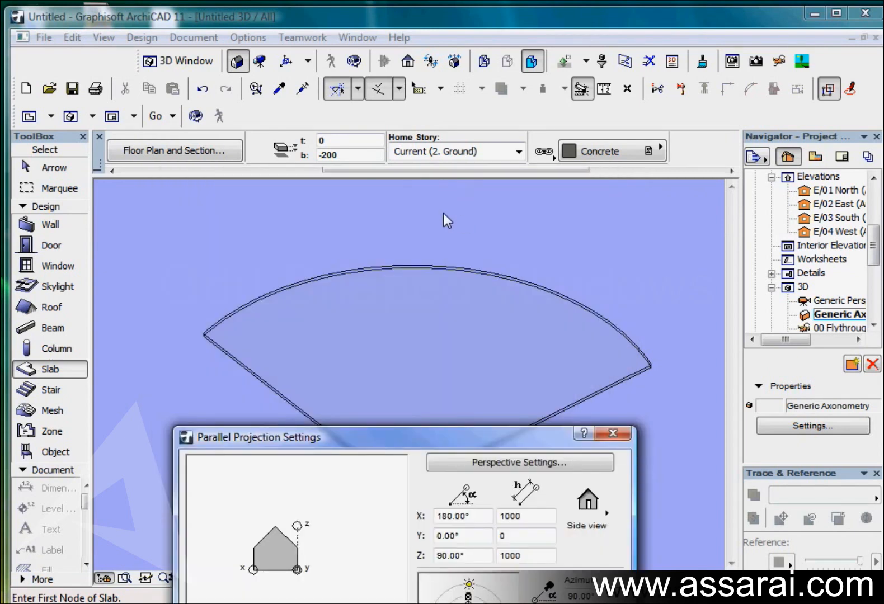
drag(419, 436, 425, 232)
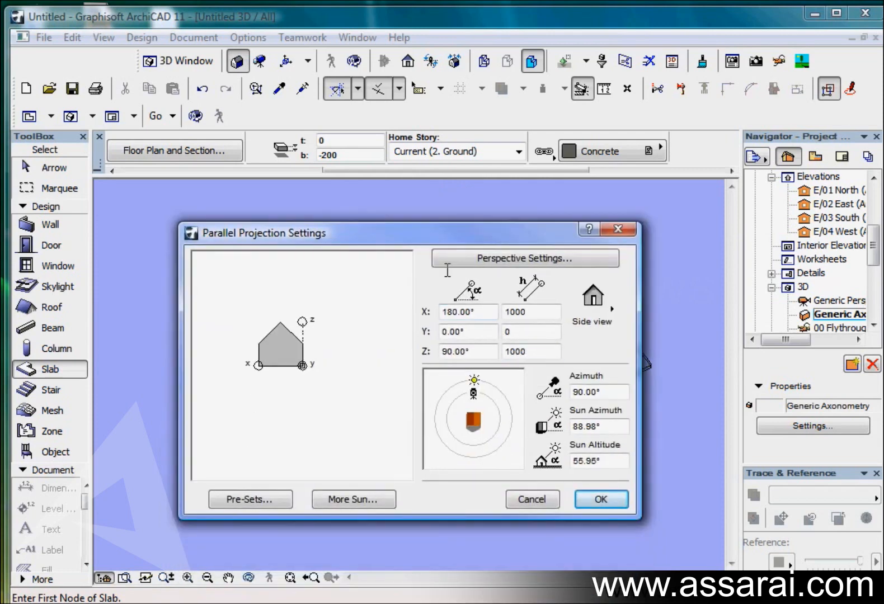
click(601, 499)
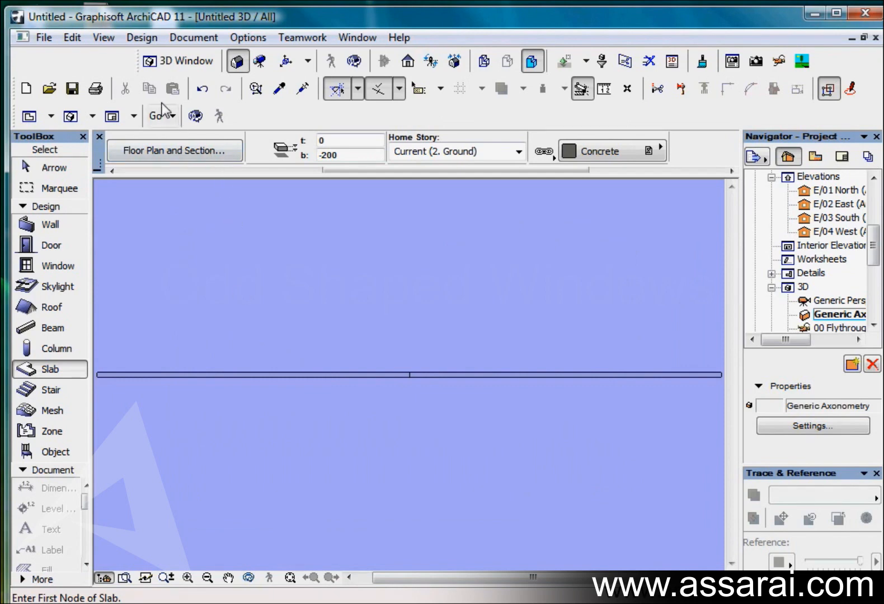
- Save the 3D model to the Desktop as a window library part named TriWindow with an editable GDL script
click(44, 38)
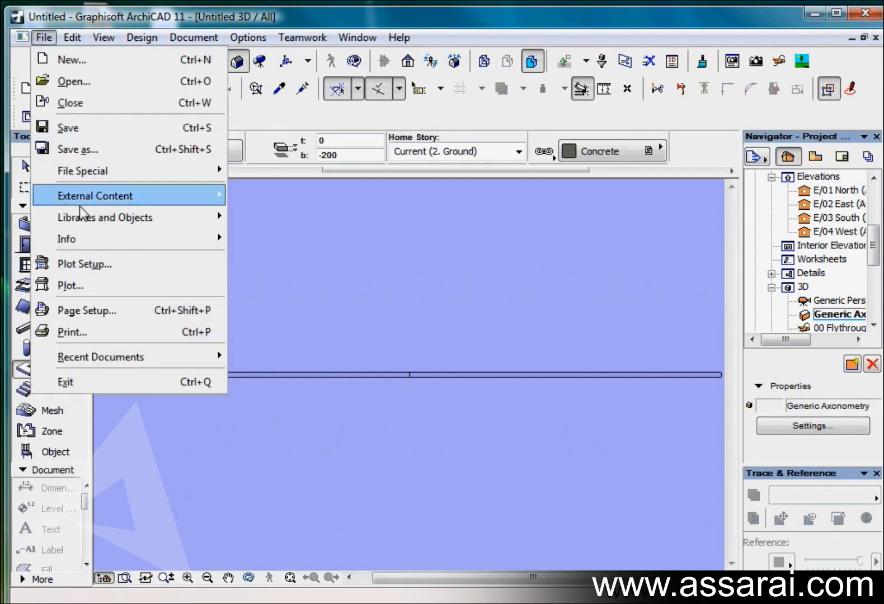
mouse_move(83, 218)
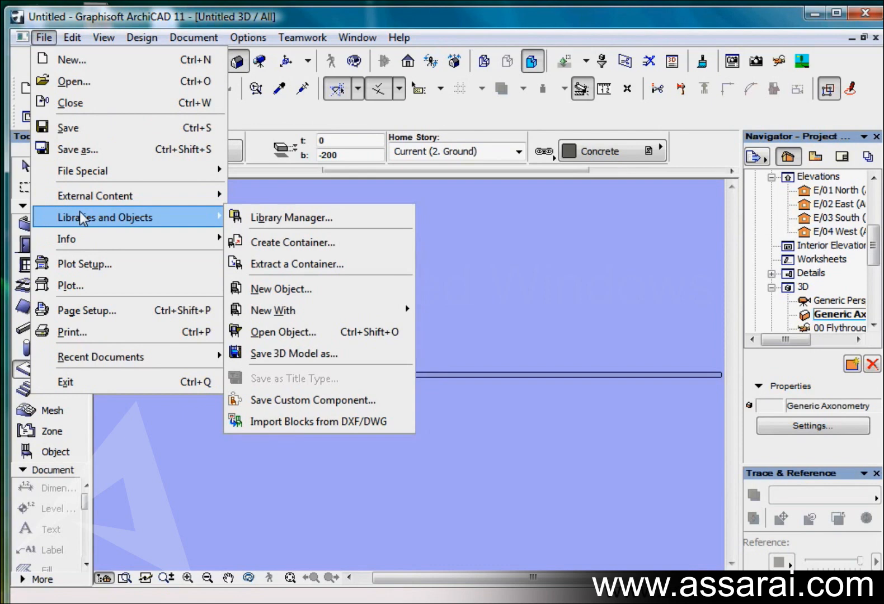
click(297, 354)
text(TriWo)
key(BackSpace)
text(indow)
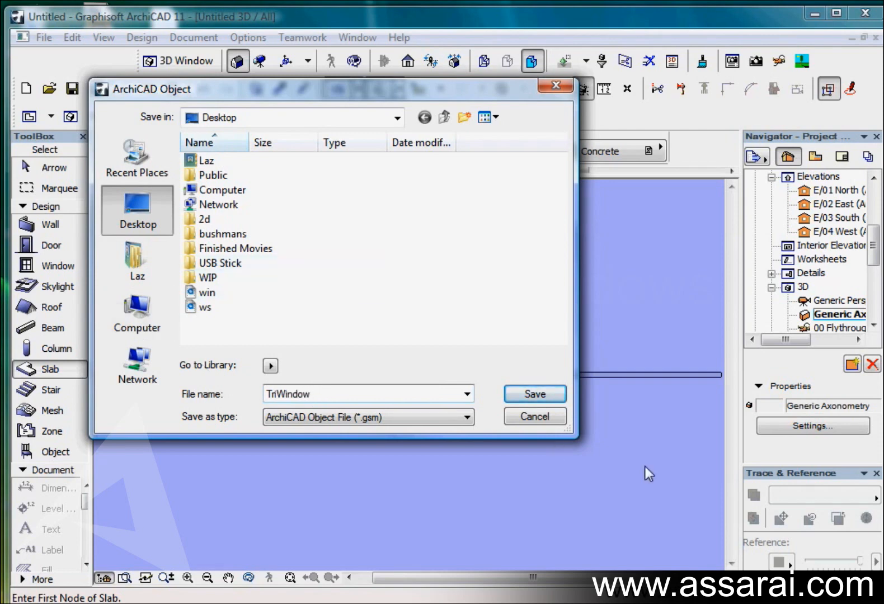
click(551, 397)
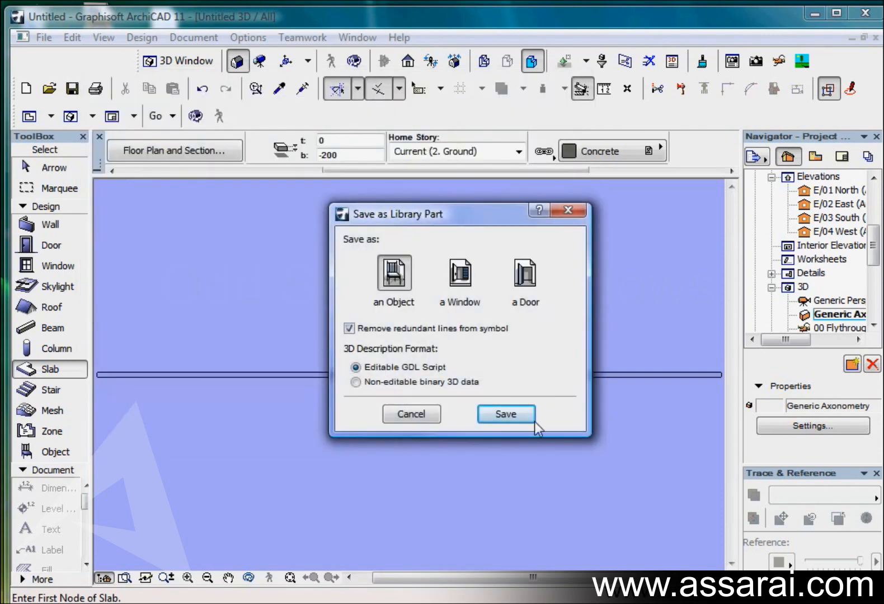
click(461, 277)
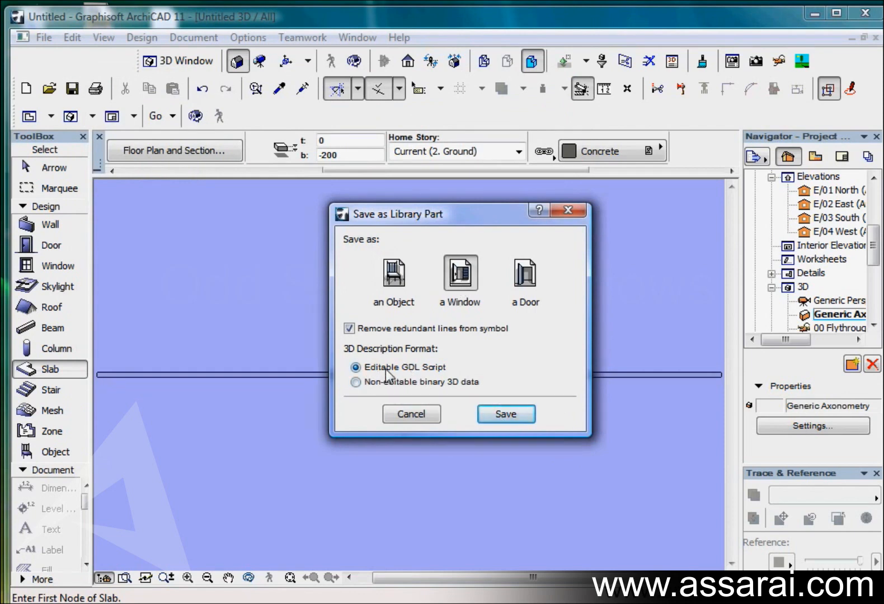
click(512, 423)
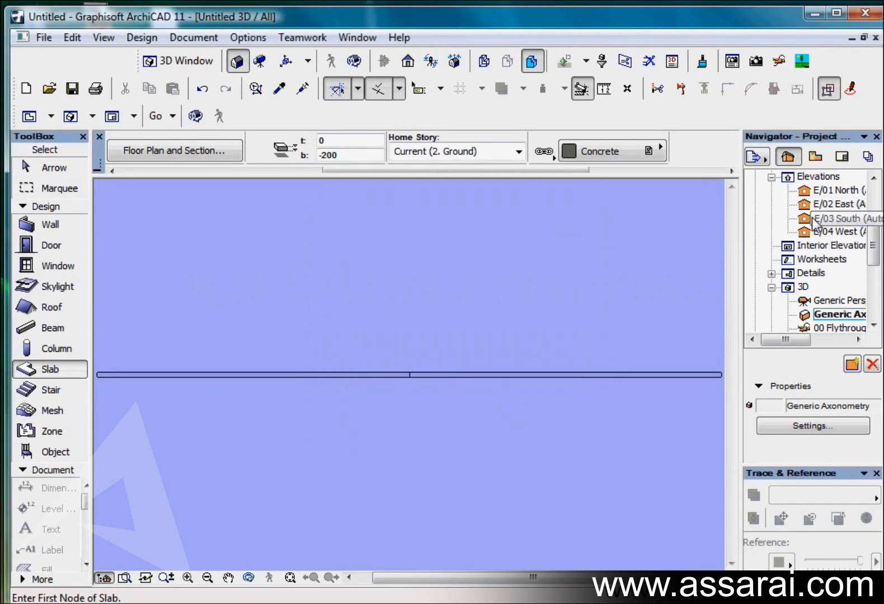
- On the Ground story plan, draw a horizontal wall above the slab with its bottom at 0 and top at 6000
scroll(875, 255, up, 3)
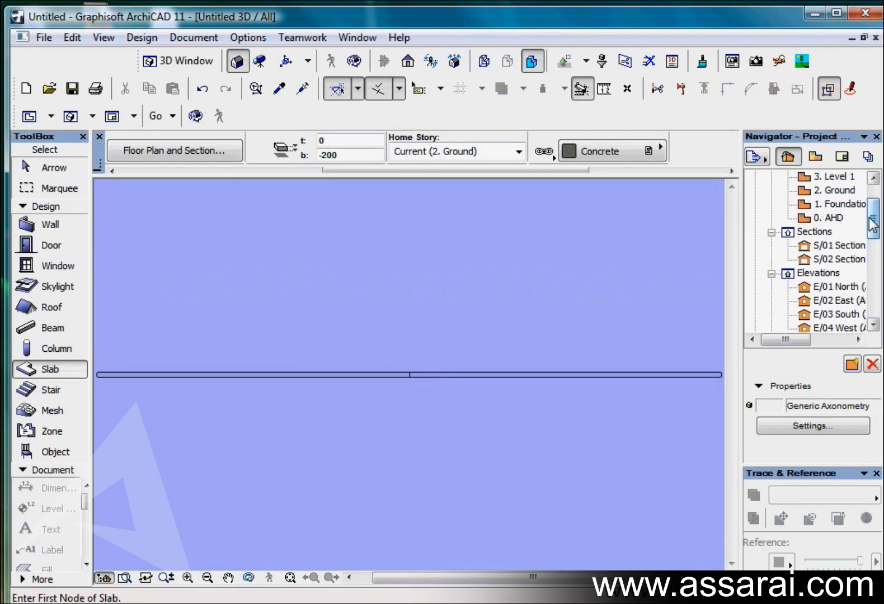
double_click(842, 190)
scroll(375, 403, down, 1)
click(56, 226)
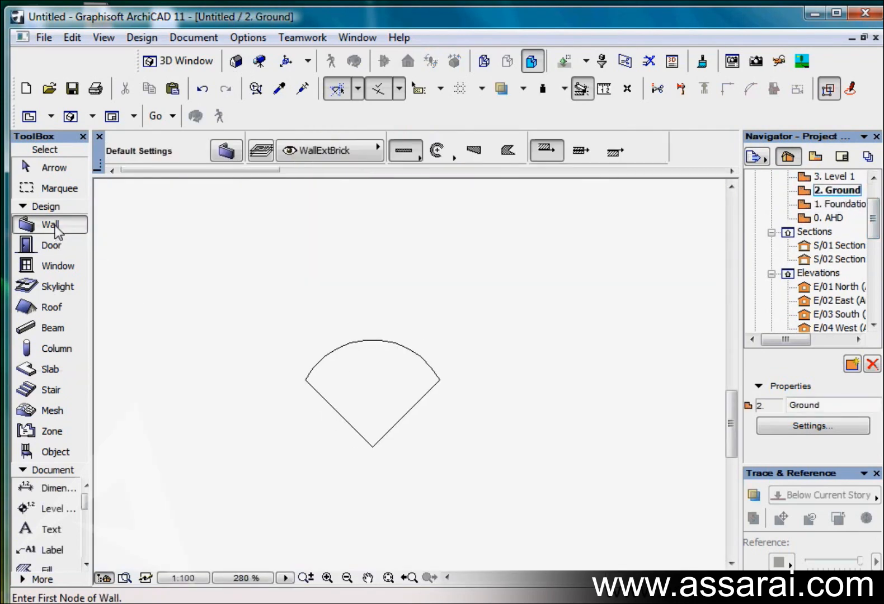
click(402, 170)
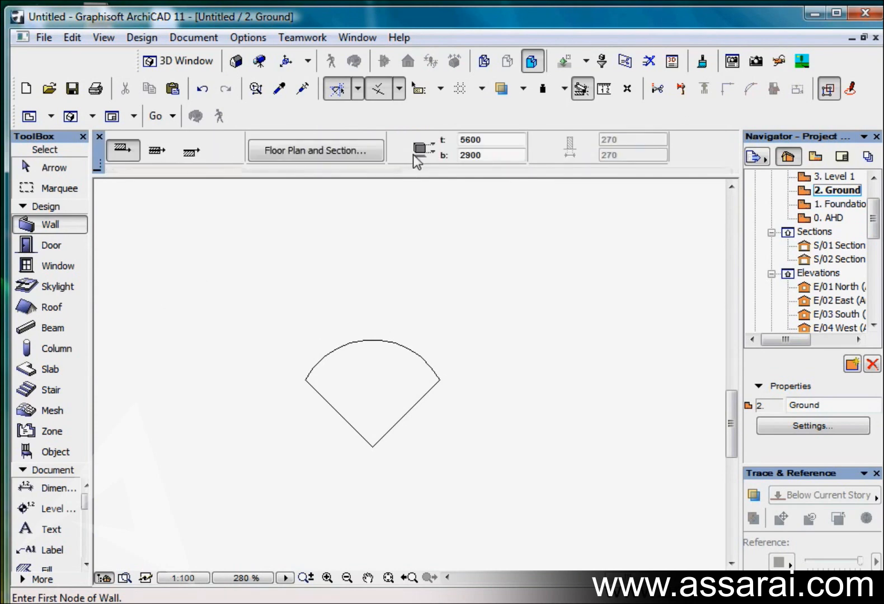
double_click(490, 157)
text(0)
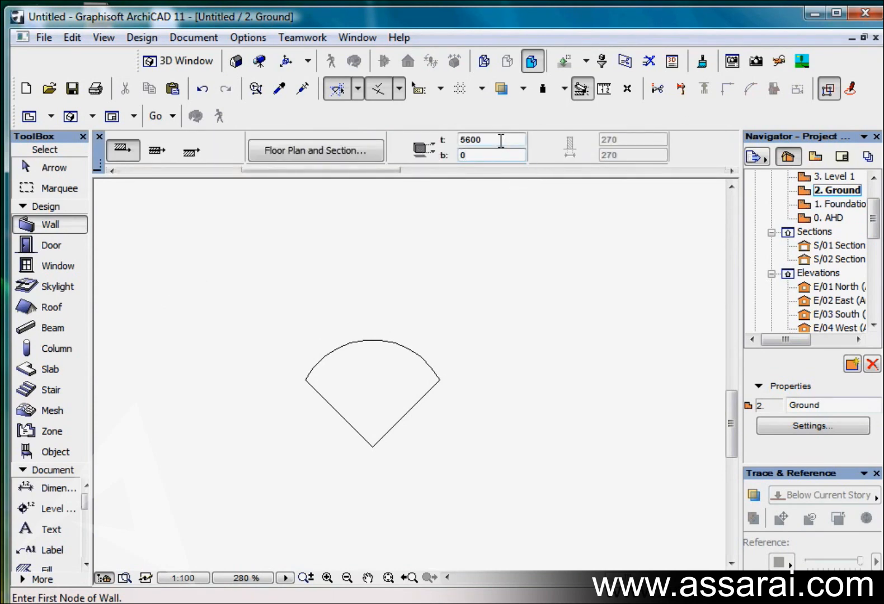
double_click(481, 139)
text(6000)
click(127, 277)
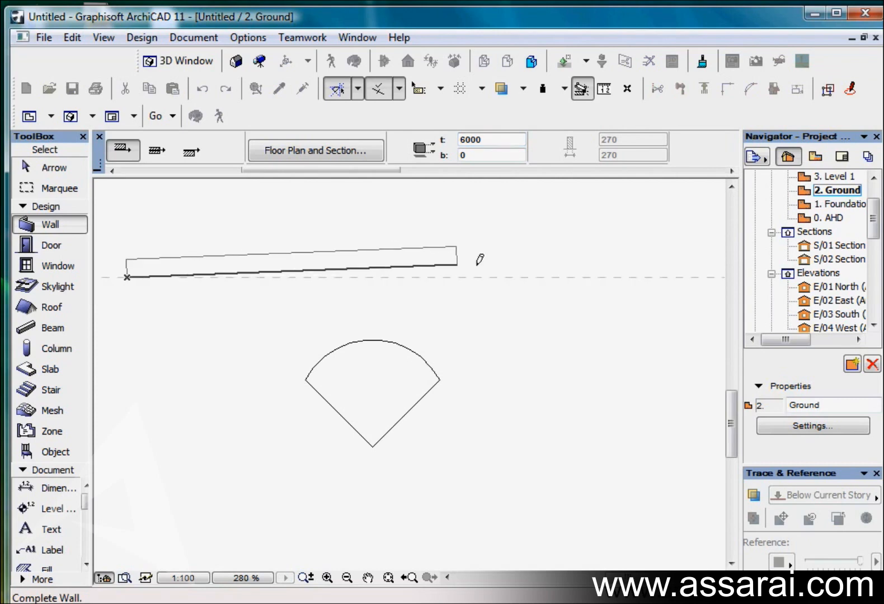
click(670, 275)
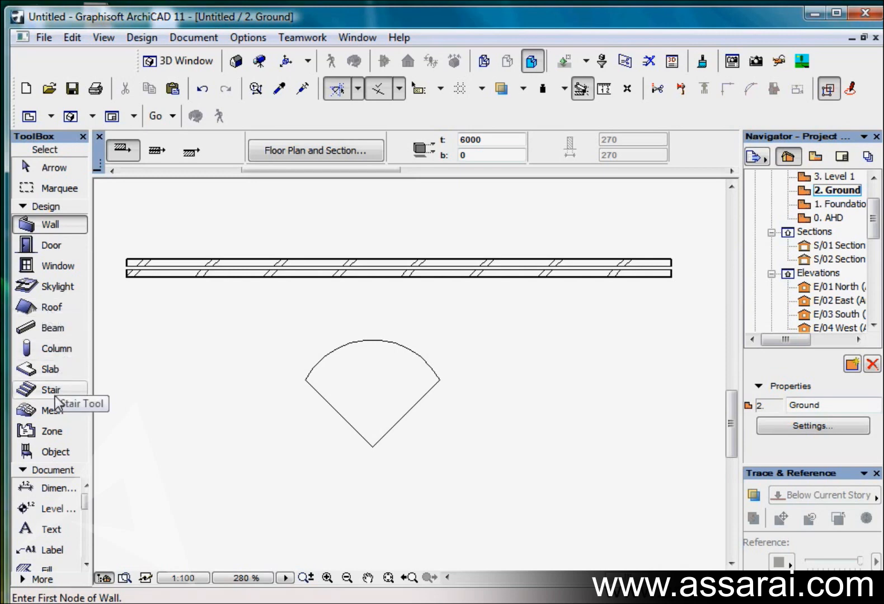
- Place the TriWindow window in the horizontal wall on the Ground story plan, centred above the curved slab
click(51, 267)
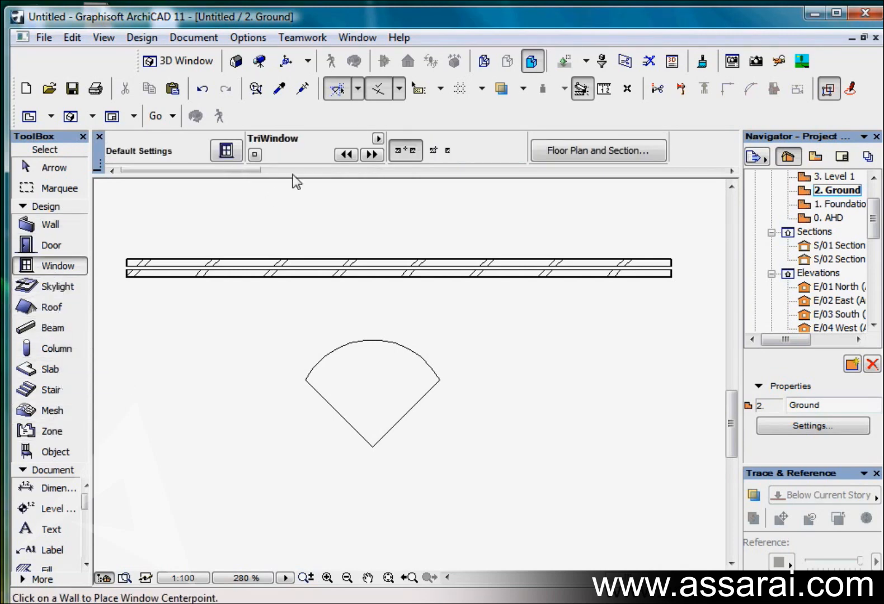
click(218, 154)
drag(755, 25, 410, 50)
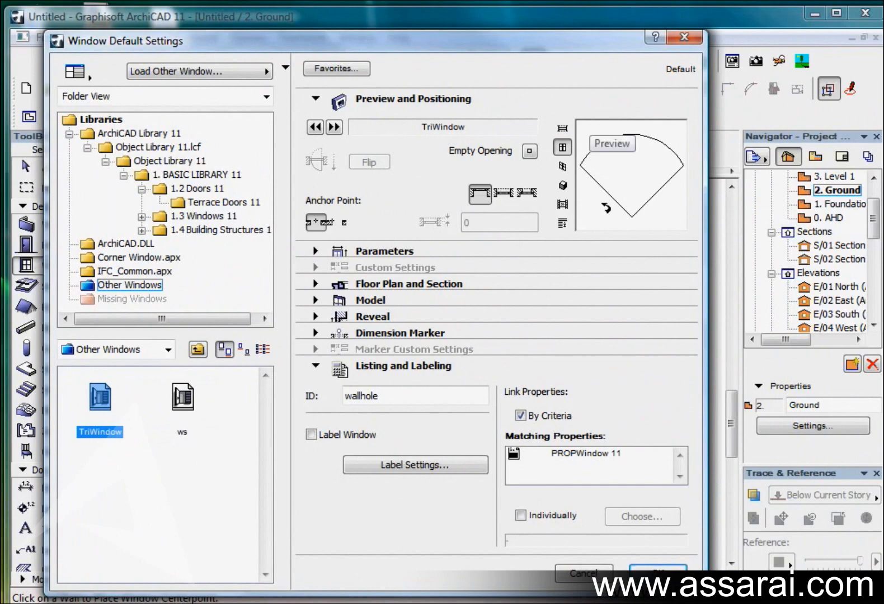
click(562, 185)
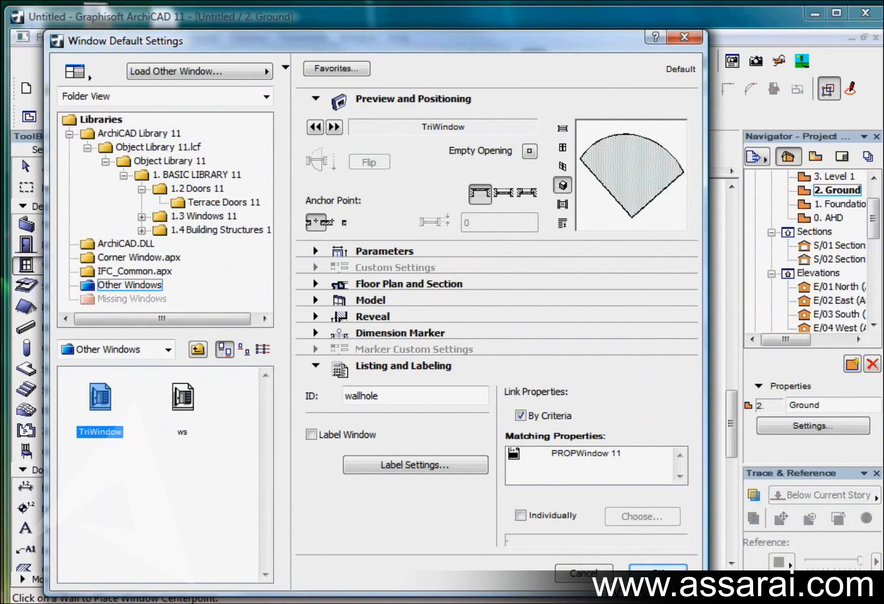
click(658, 573)
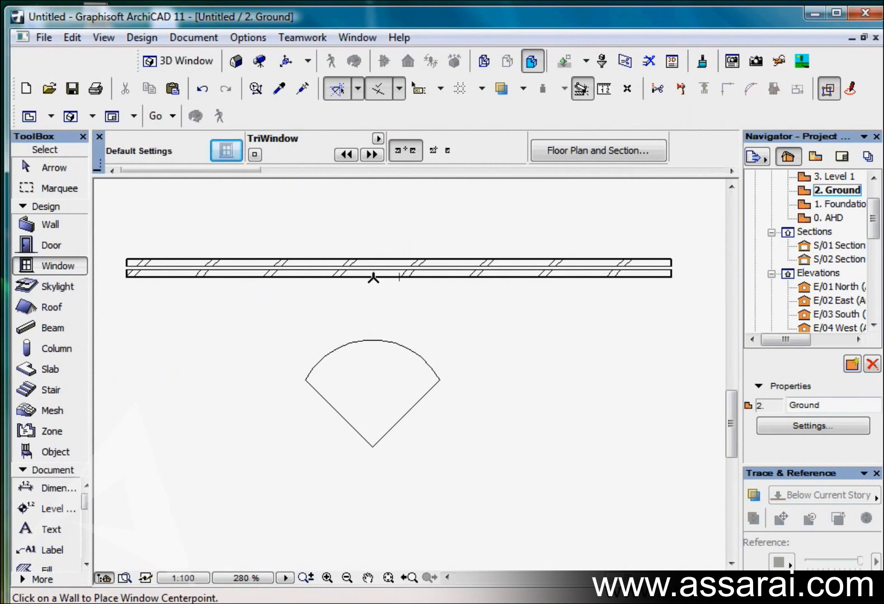
click(372, 275)
click(374, 303)
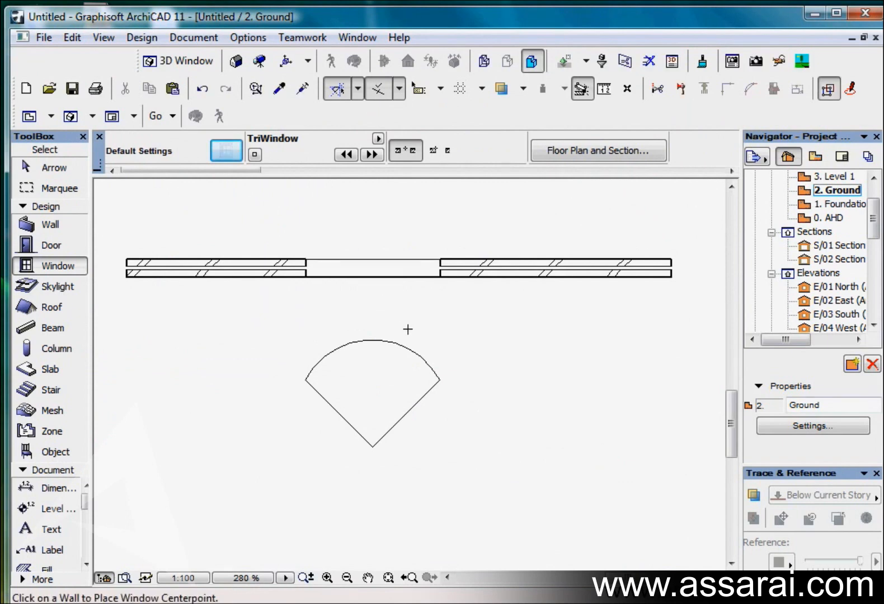
- Select the placed TriWindow in the 3D view and open its library part's 3D script for editing
key(F3)
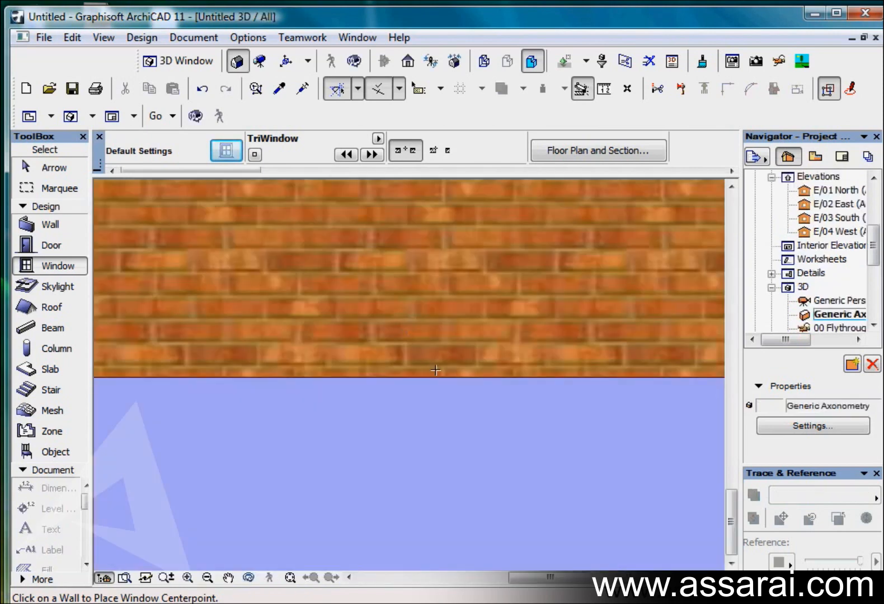
click(290, 577)
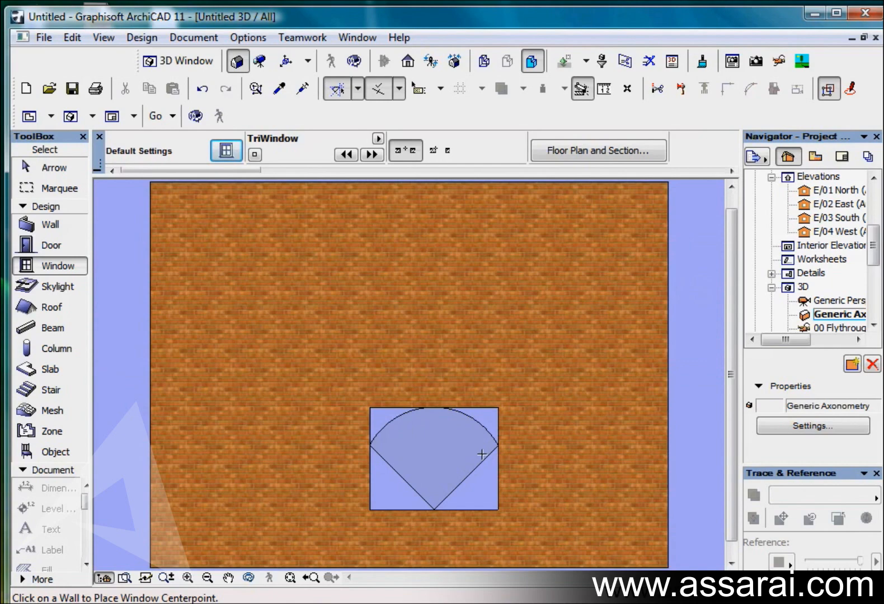
shift+middle_drag(476, 435, 437, 409)
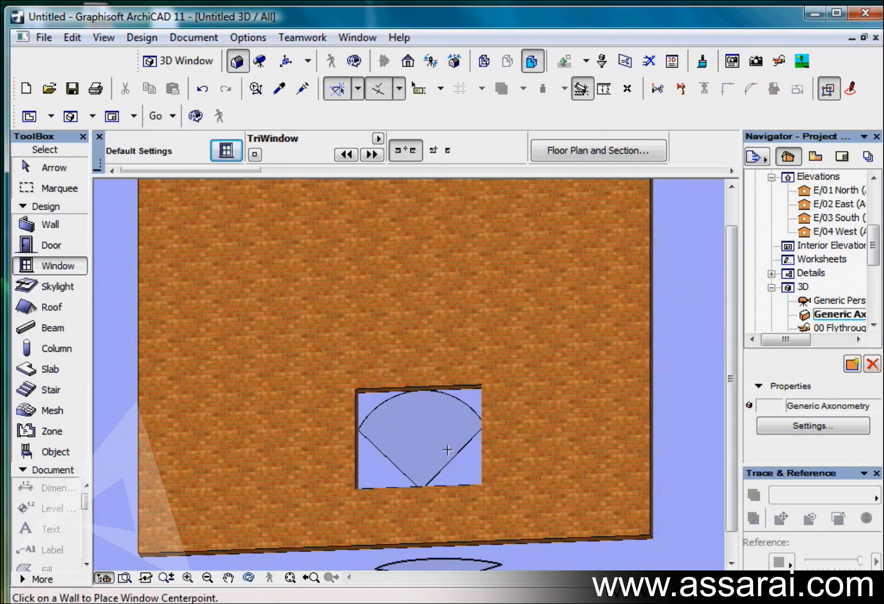
shift+click(450, 442)
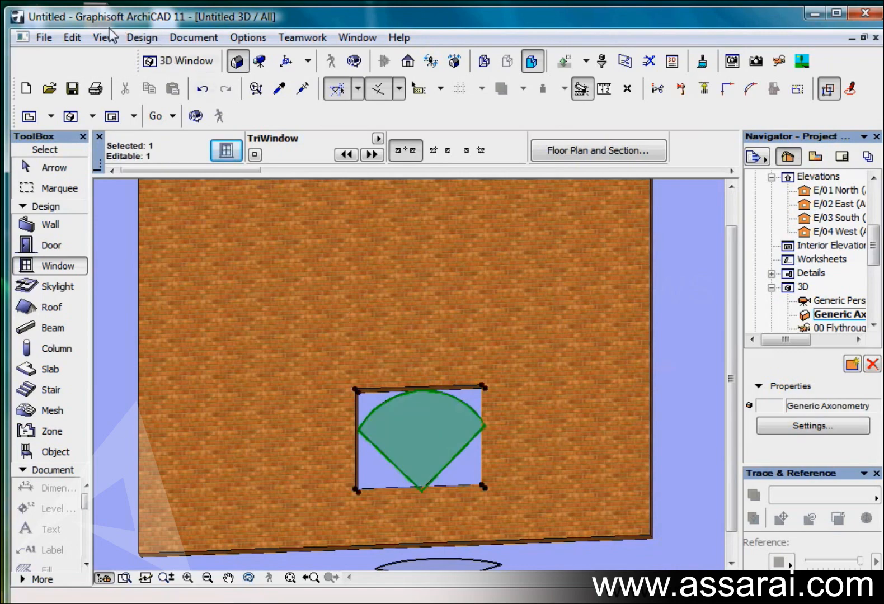
click(42, 38)
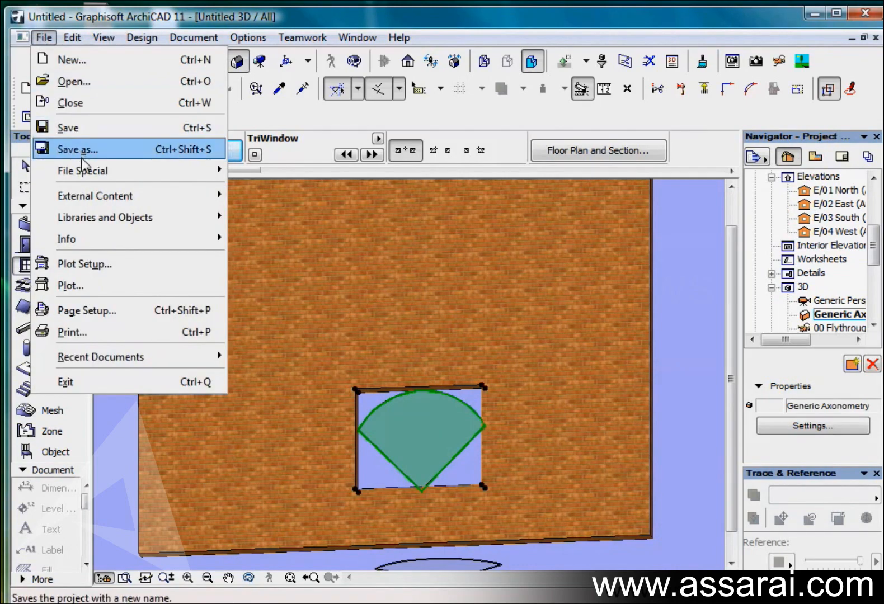
mouse_move(59, 217)
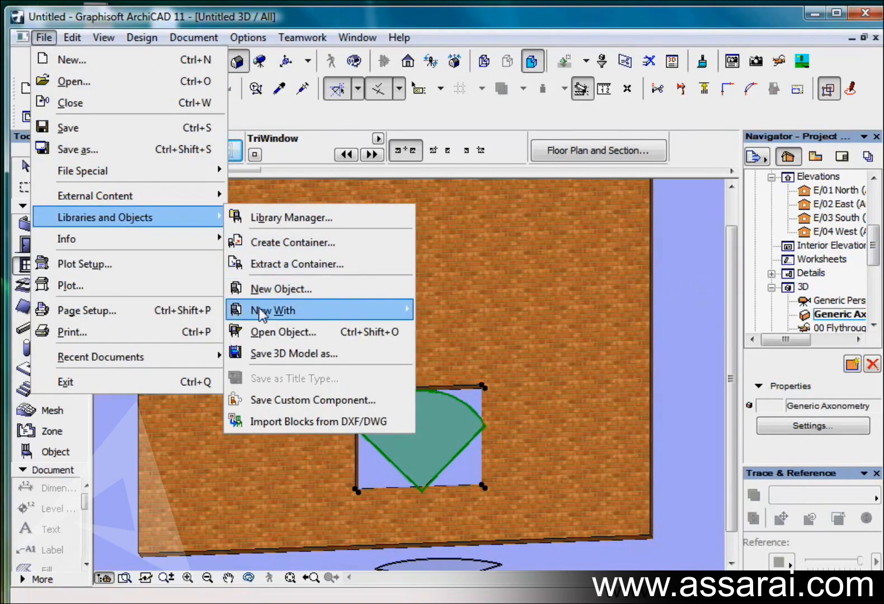
click(268, 332)
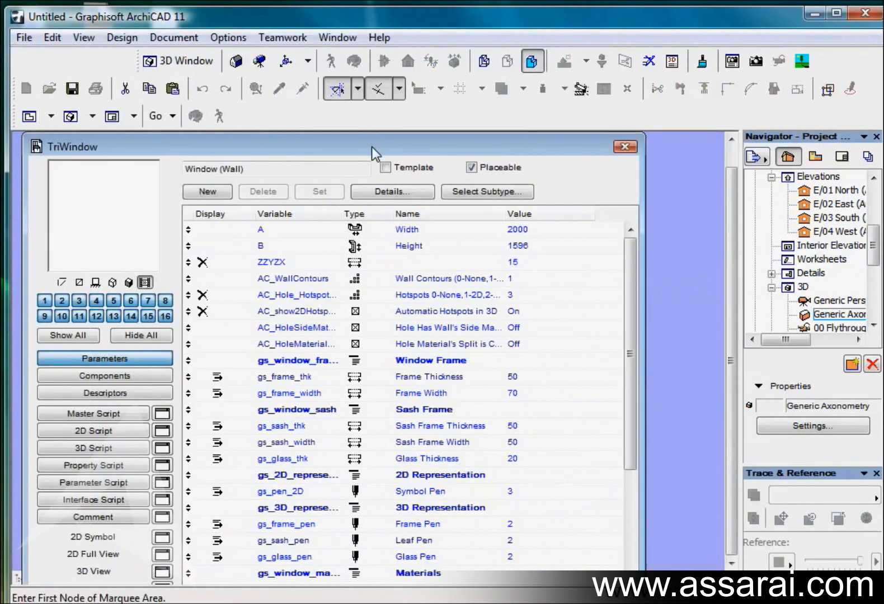
drag(371, 147, 371, 141)
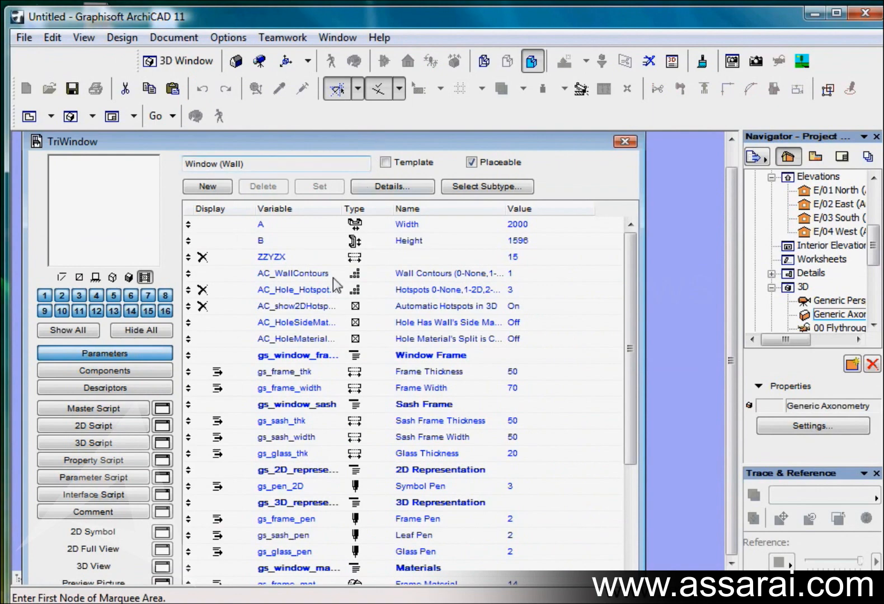
click(162, 448)
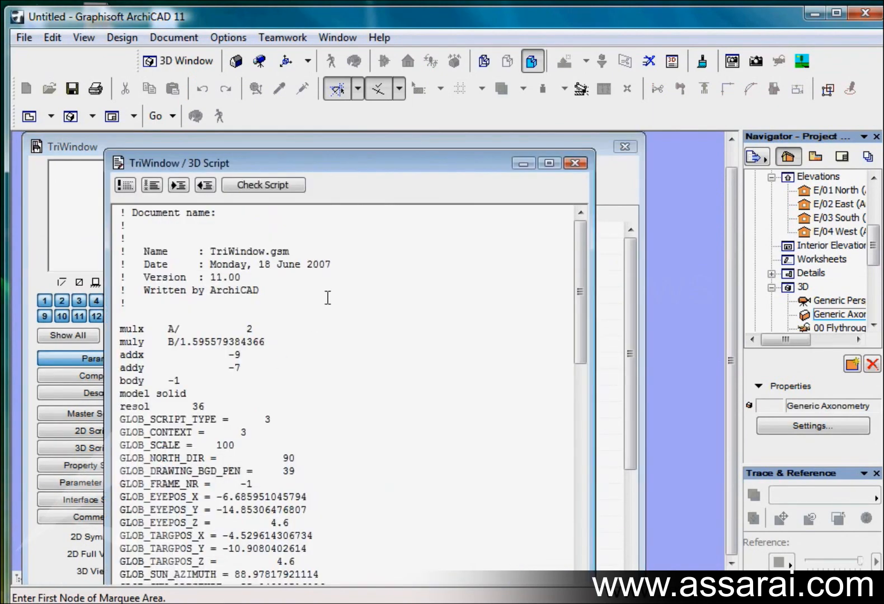
- Copy the cprism_ values from 27, 0.015 through the final body -1 and append them at the script's end after a new wallhole command
drag(578, 253, 580, 431)
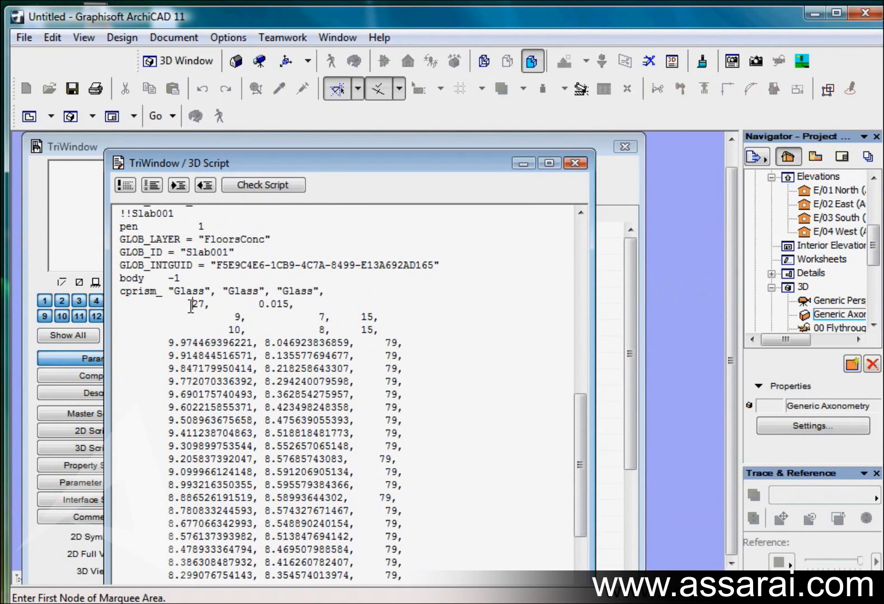
drag(578, 408, 581, 442)
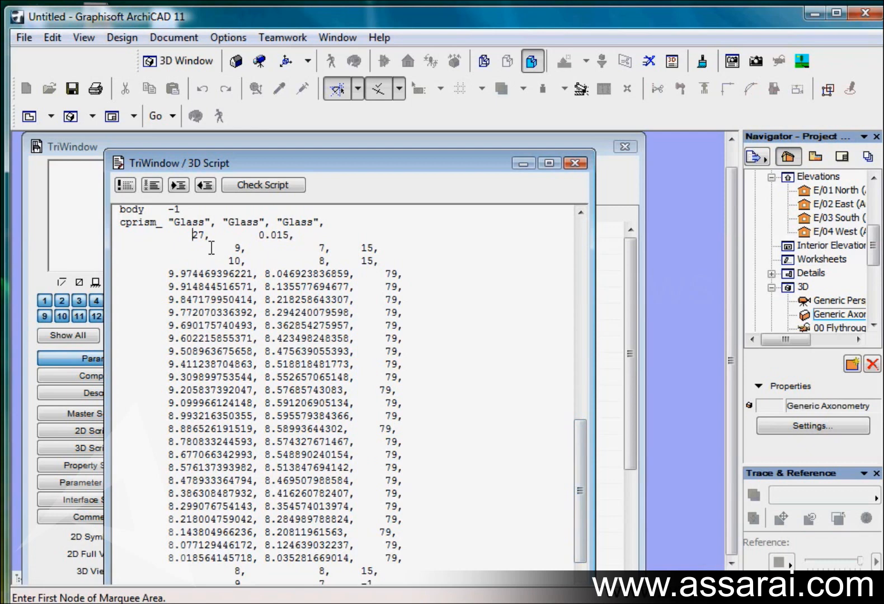
drag(194, 236, 218, 561)
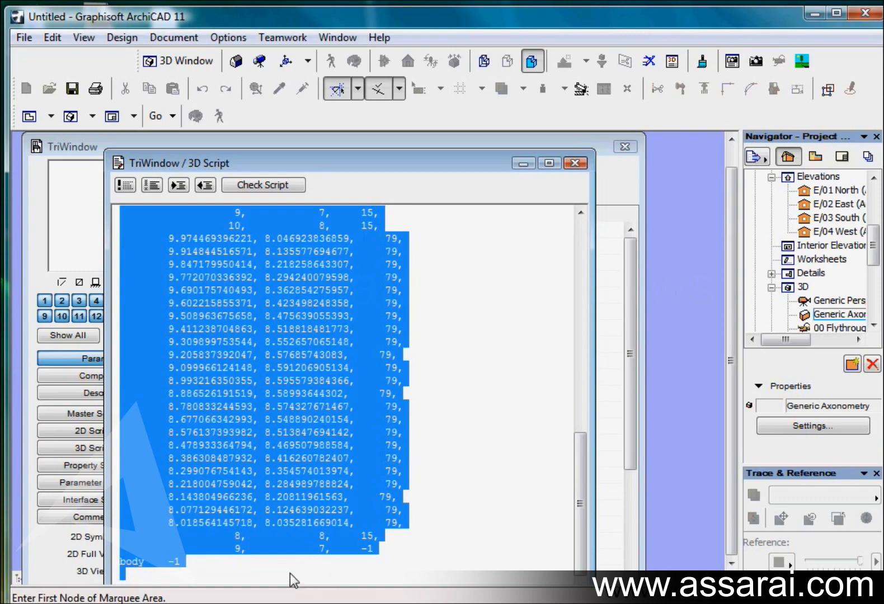
click(273, 569)
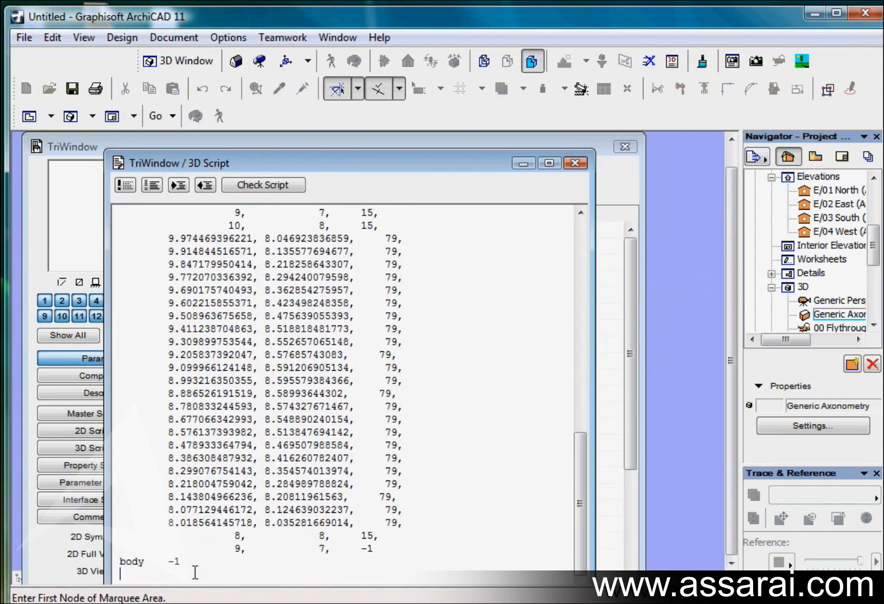
text(wallhole)
key(ctrl+v)
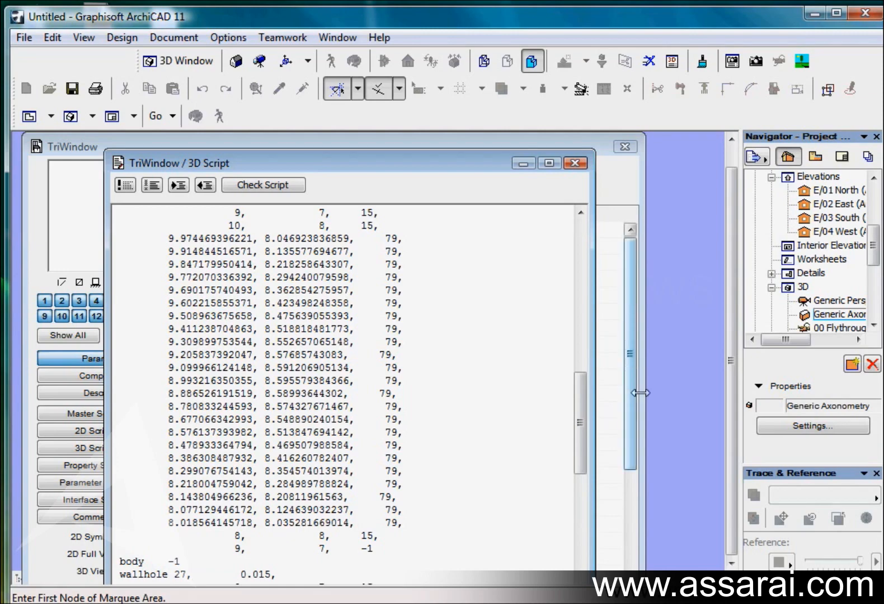
drag(577, 406, 585, 532)
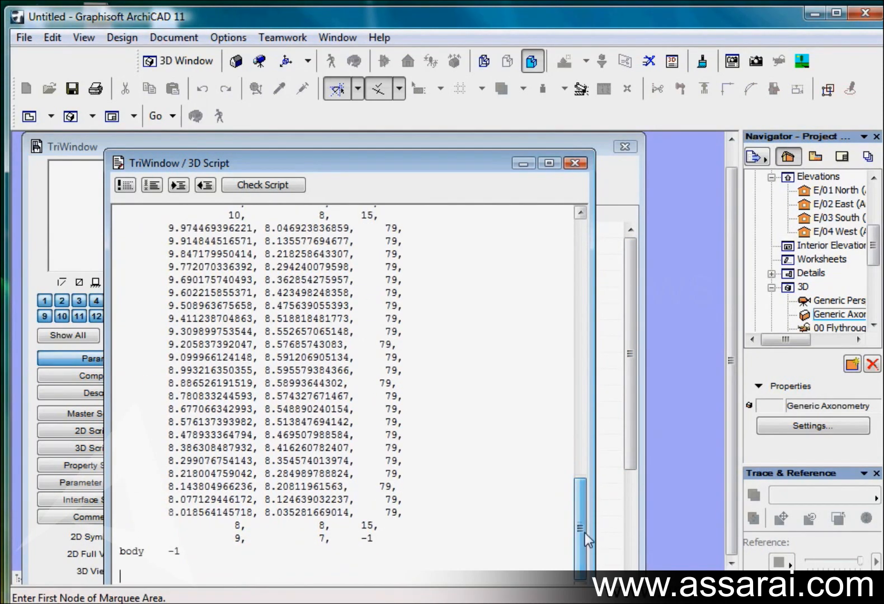
- Check the 3D script for errors and close the TriWindow library part, saving its changes
click(281, 186)
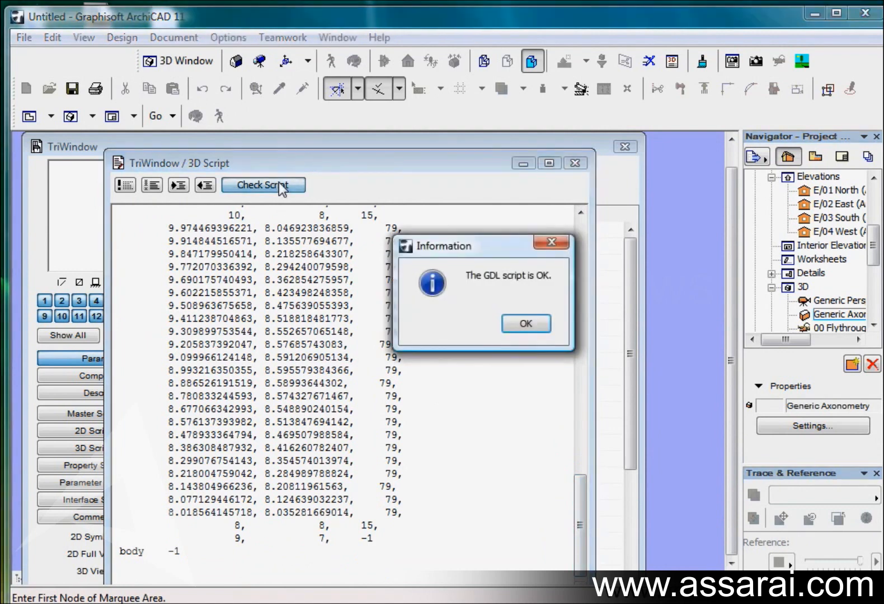
click(523, 324)
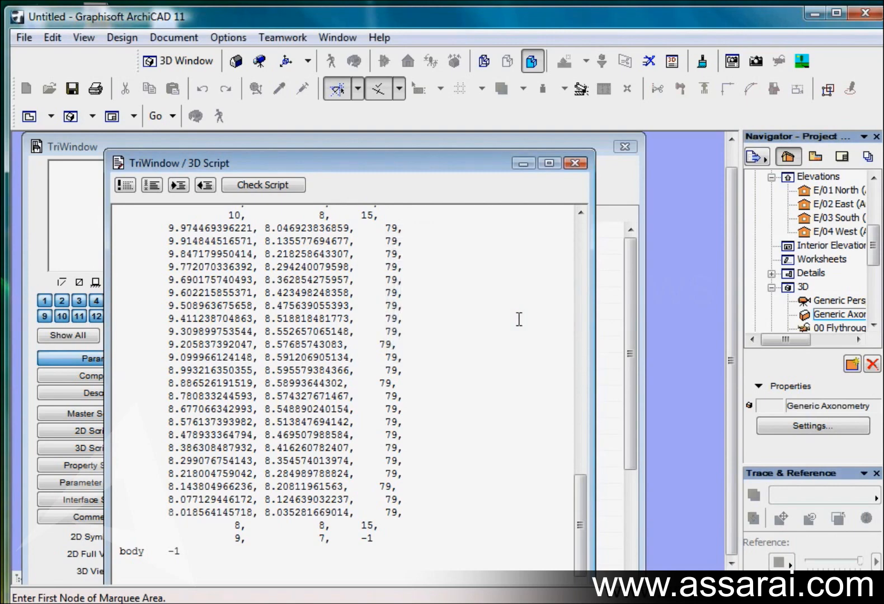
click(574, 163)
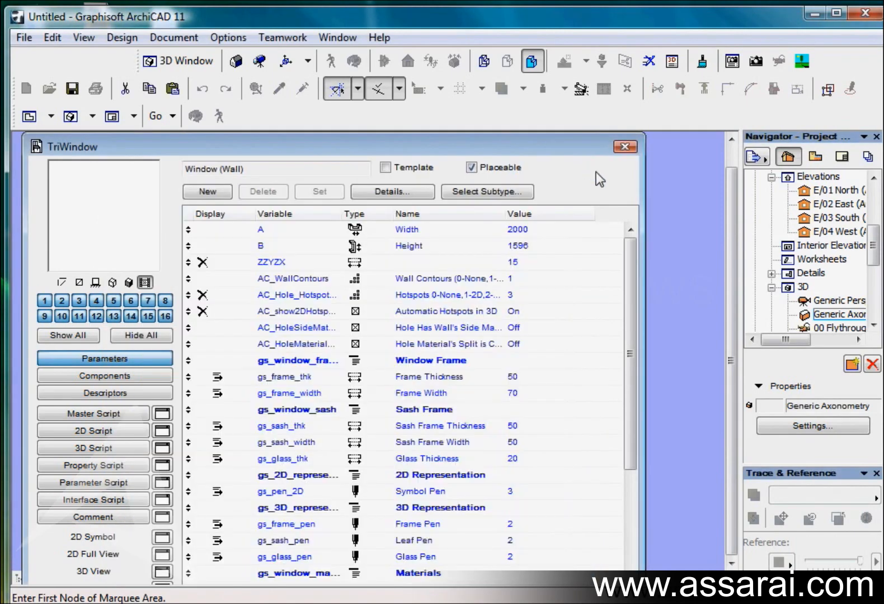
click(621, 148)
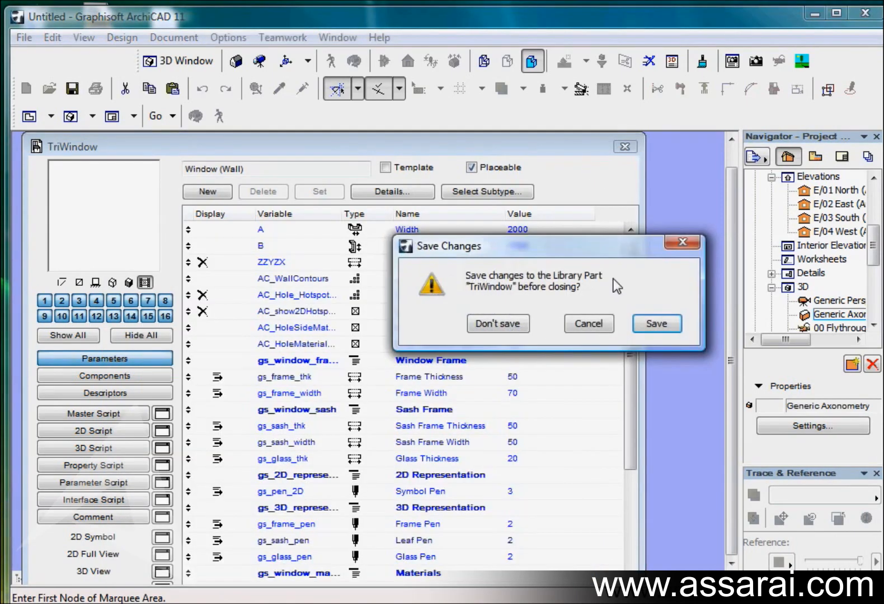
click(664, 328)
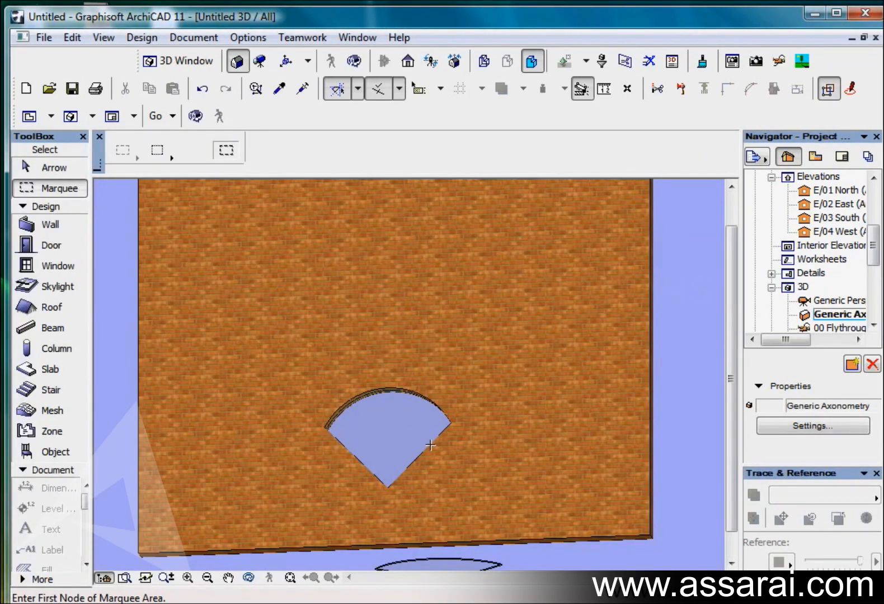
- Examine the curved TriWindow opening from both sides of the wall in 3D
scroll(430, 444, down, 3)
shift+middle_drag(430, 444, 459, 427)
scroll(462, 429, down, 1)
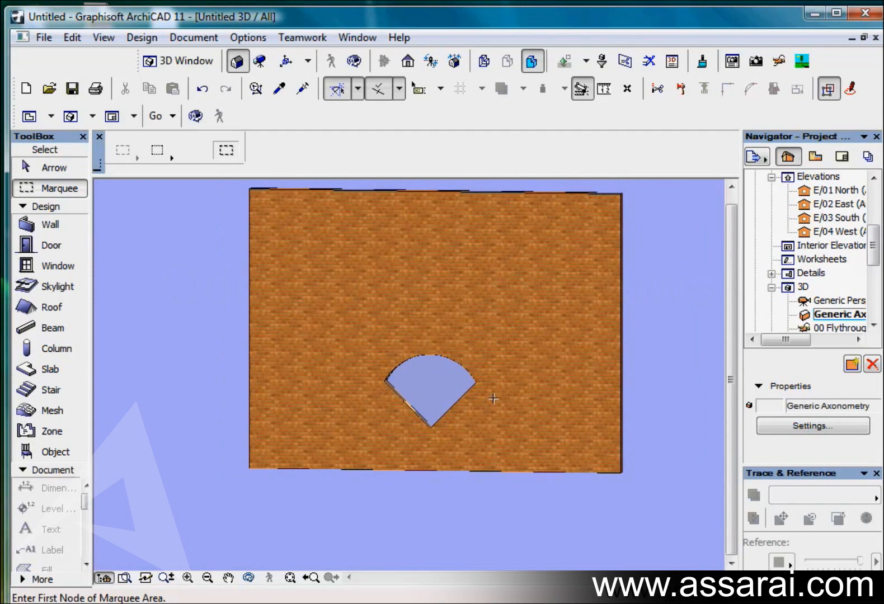
shift+middle_drag(529, 370, 265, 423)
click(460, 499)
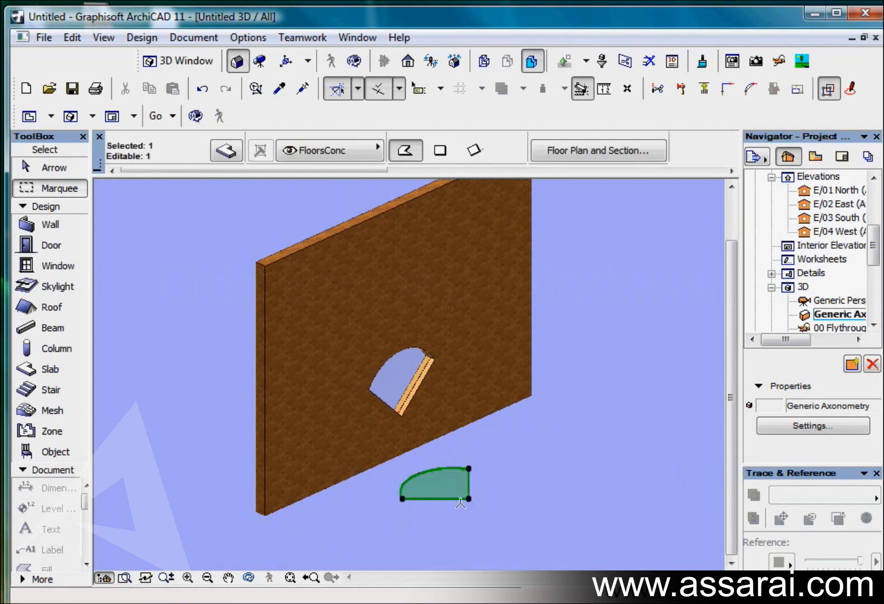
shift+middle_drag(499, 386, 377, 394)
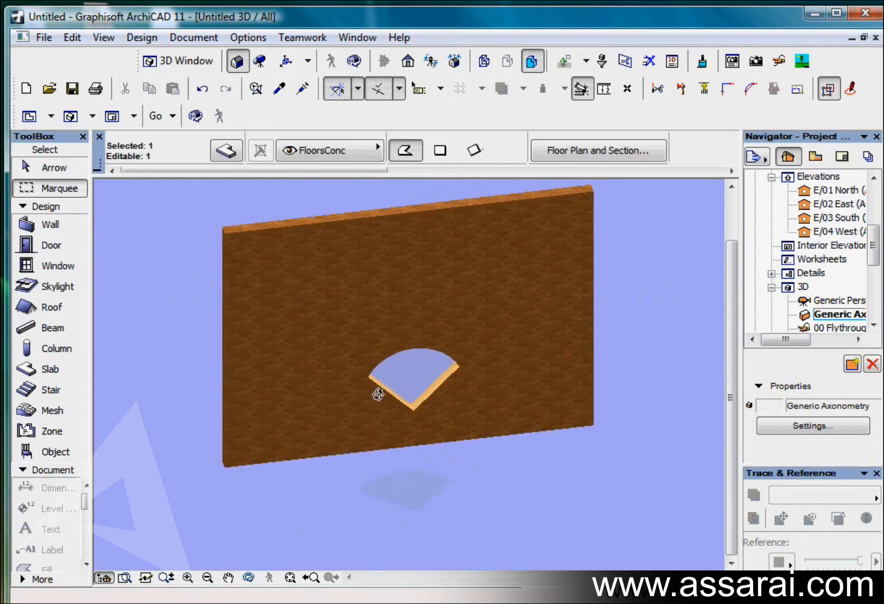
key(Escape)
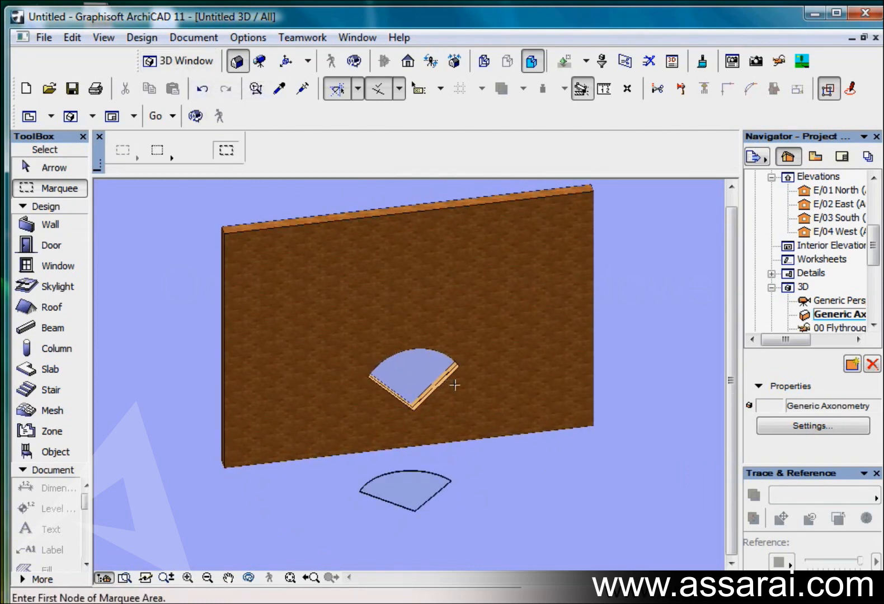